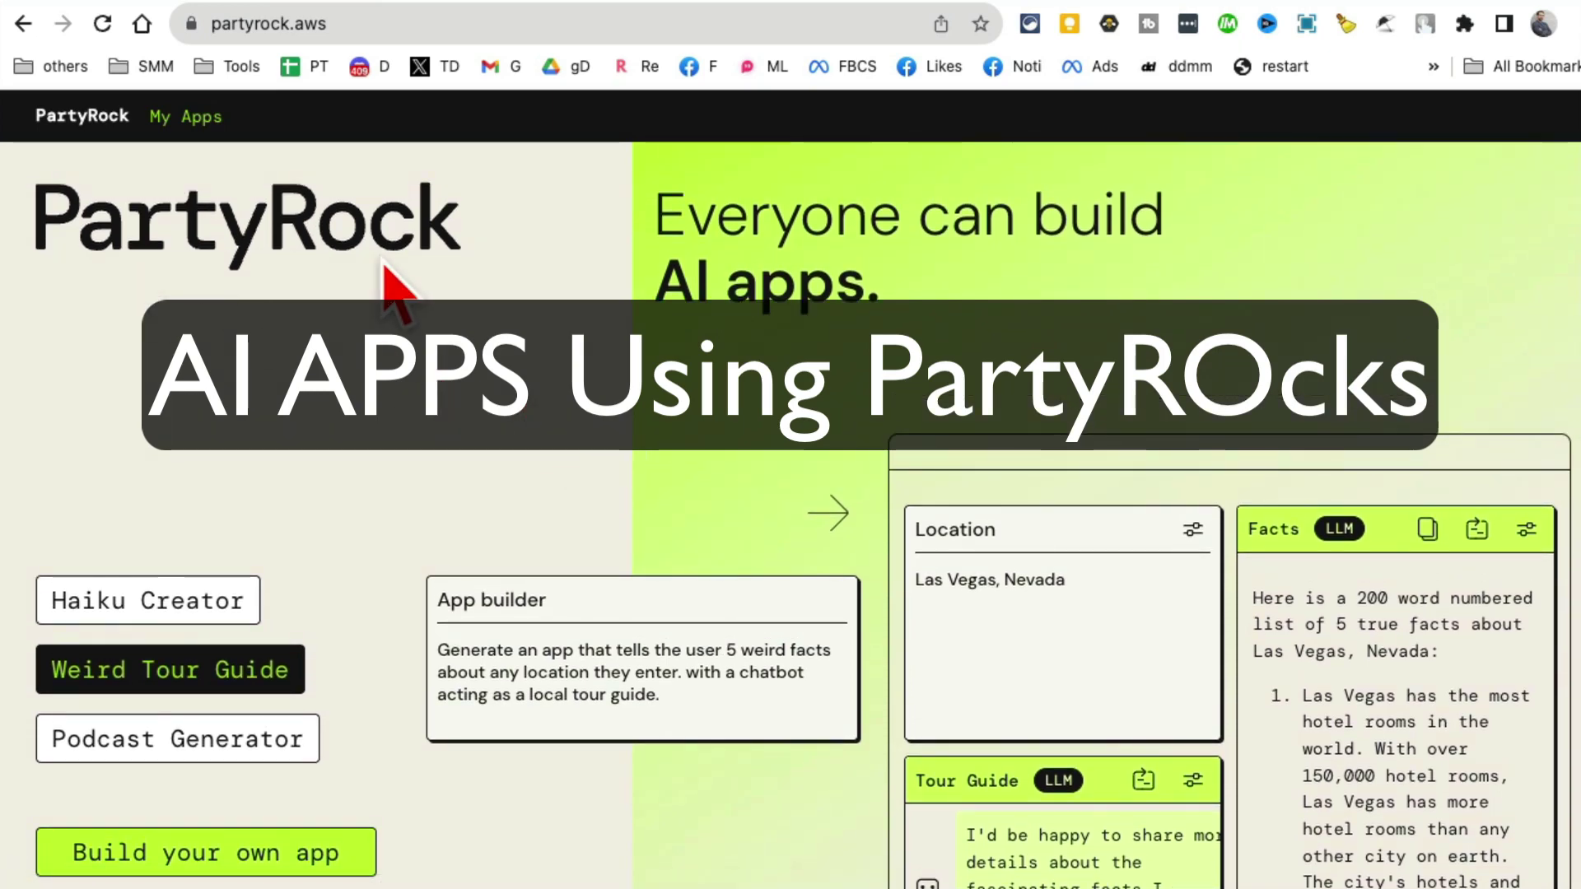
Step: Browse the PartyRock home page and select its web address
{"action": "scroll", "coordinate": [536, 359], "scroll_direction": "down", "scroll_amount": 15}
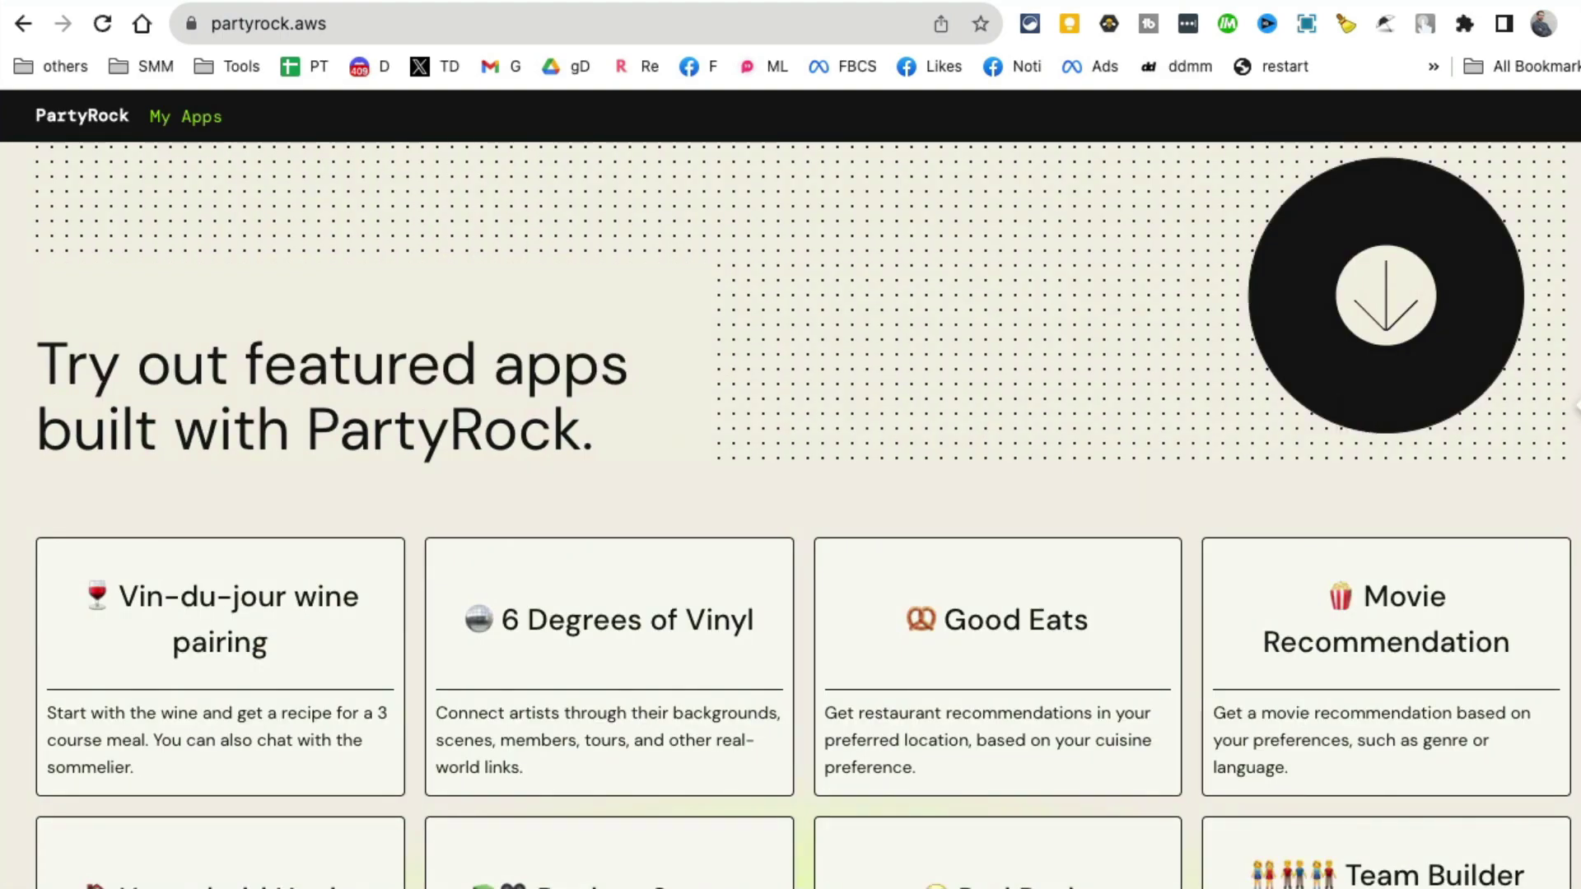
{"action": "scroll", "coordinate": [897, 375], "scroll_direction": "down", "scroll_amount": 7}
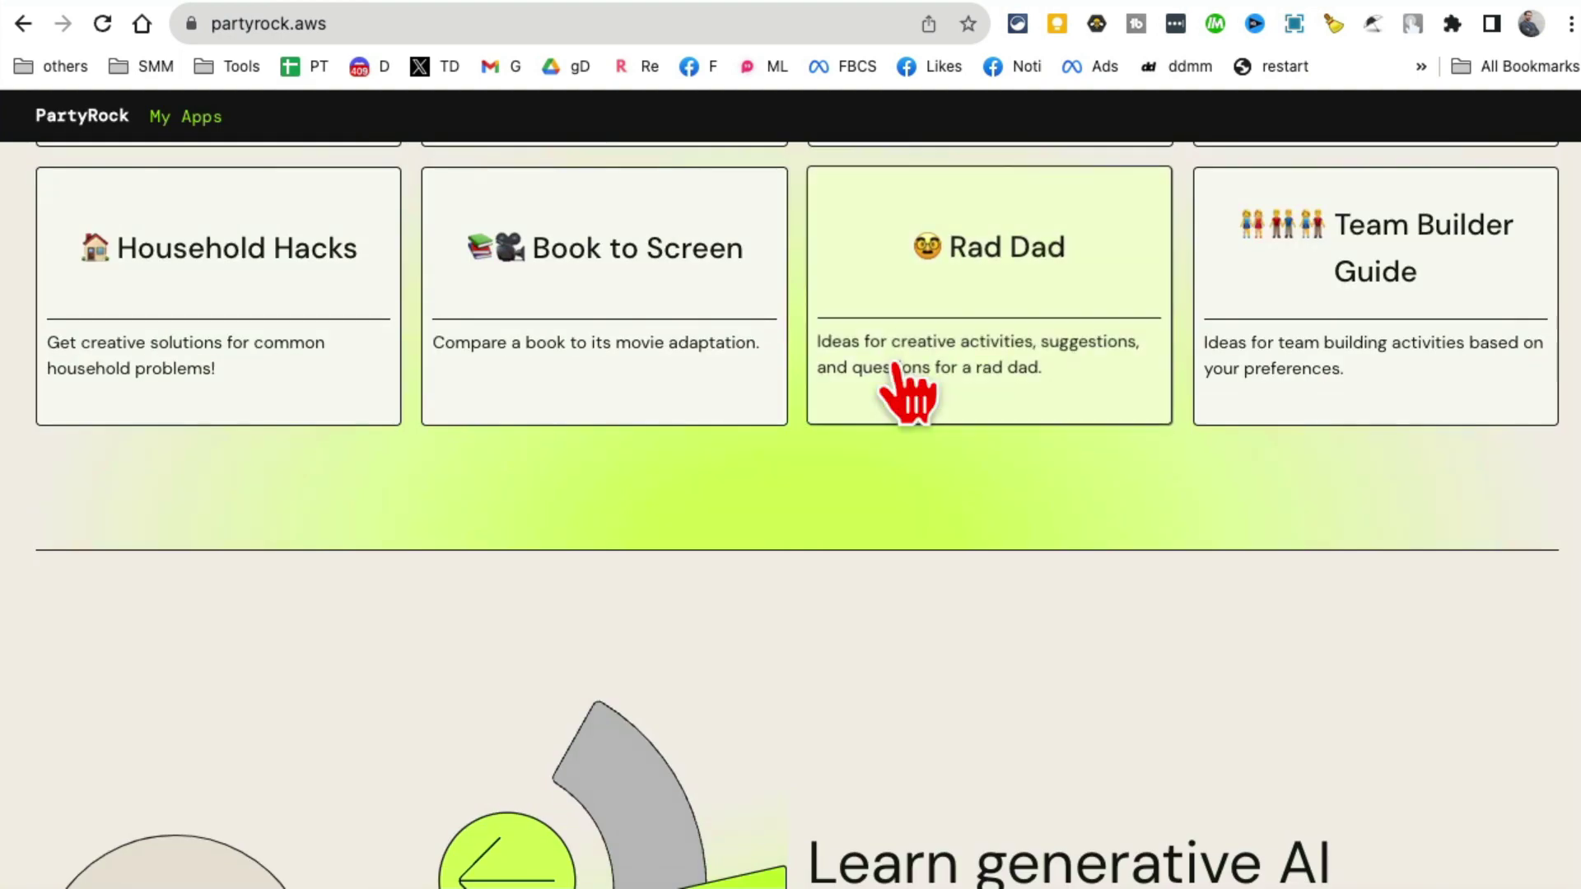
{"action": "scroll", "coordinate": [897, 375], "scroll_direction": "up", "scroll_amount": 6}
{"action": "scroll", "coordinate": [897, 375], "scroll_direction": "down", "scroll_amount": 5}
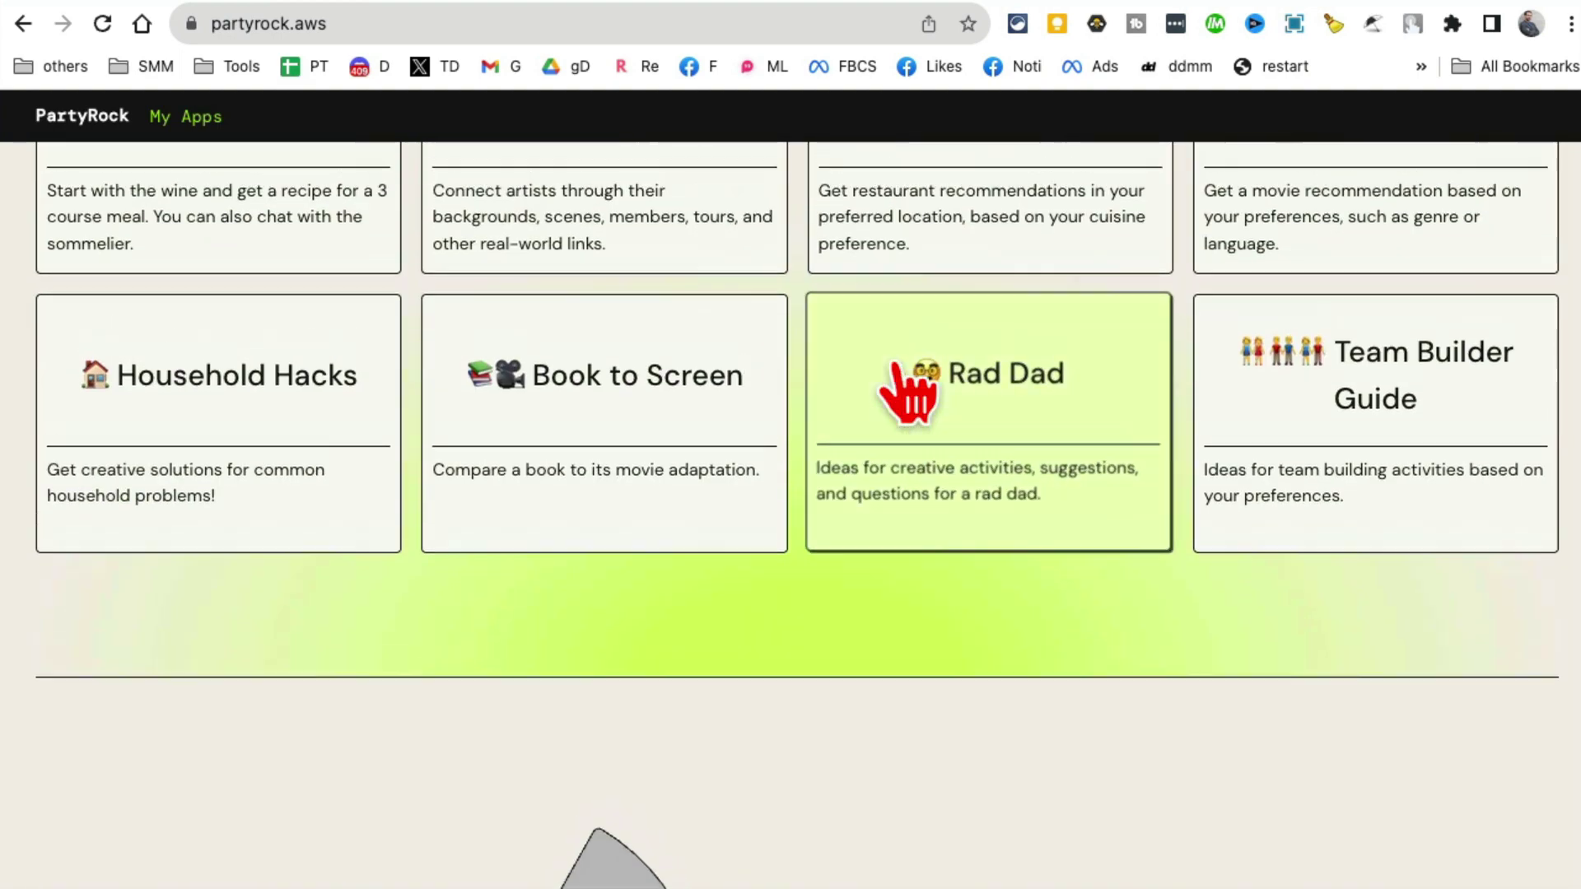
{"action": "scroll", "coordinate": [909, 383], "scroll_direction": "up", "scroll_amount": 10}
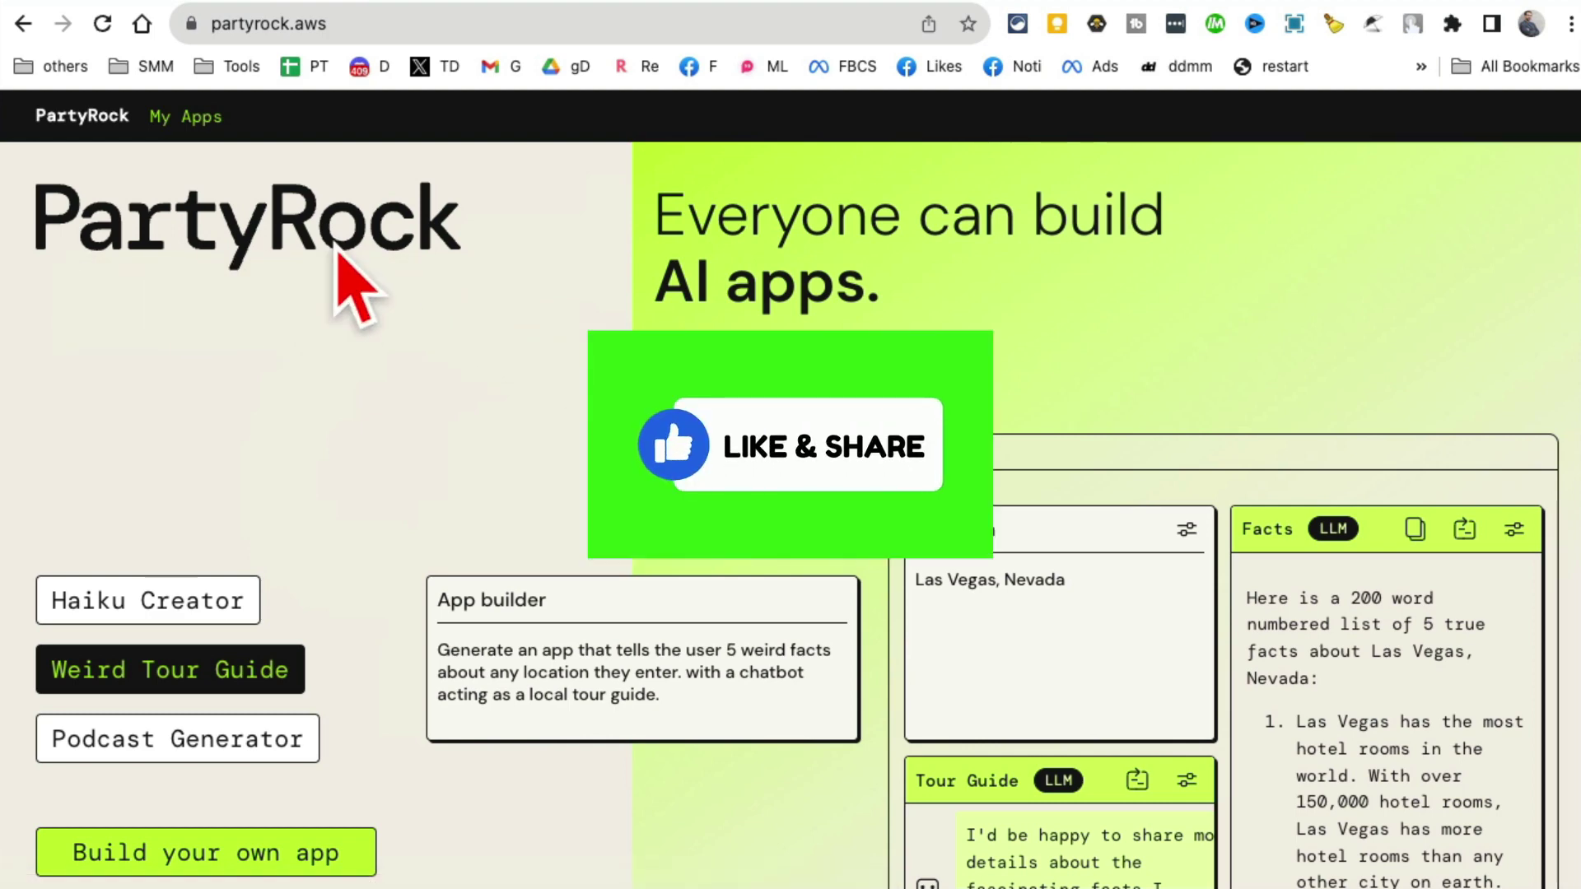
{"action": "left_click", "coordinate": [376, 30]}
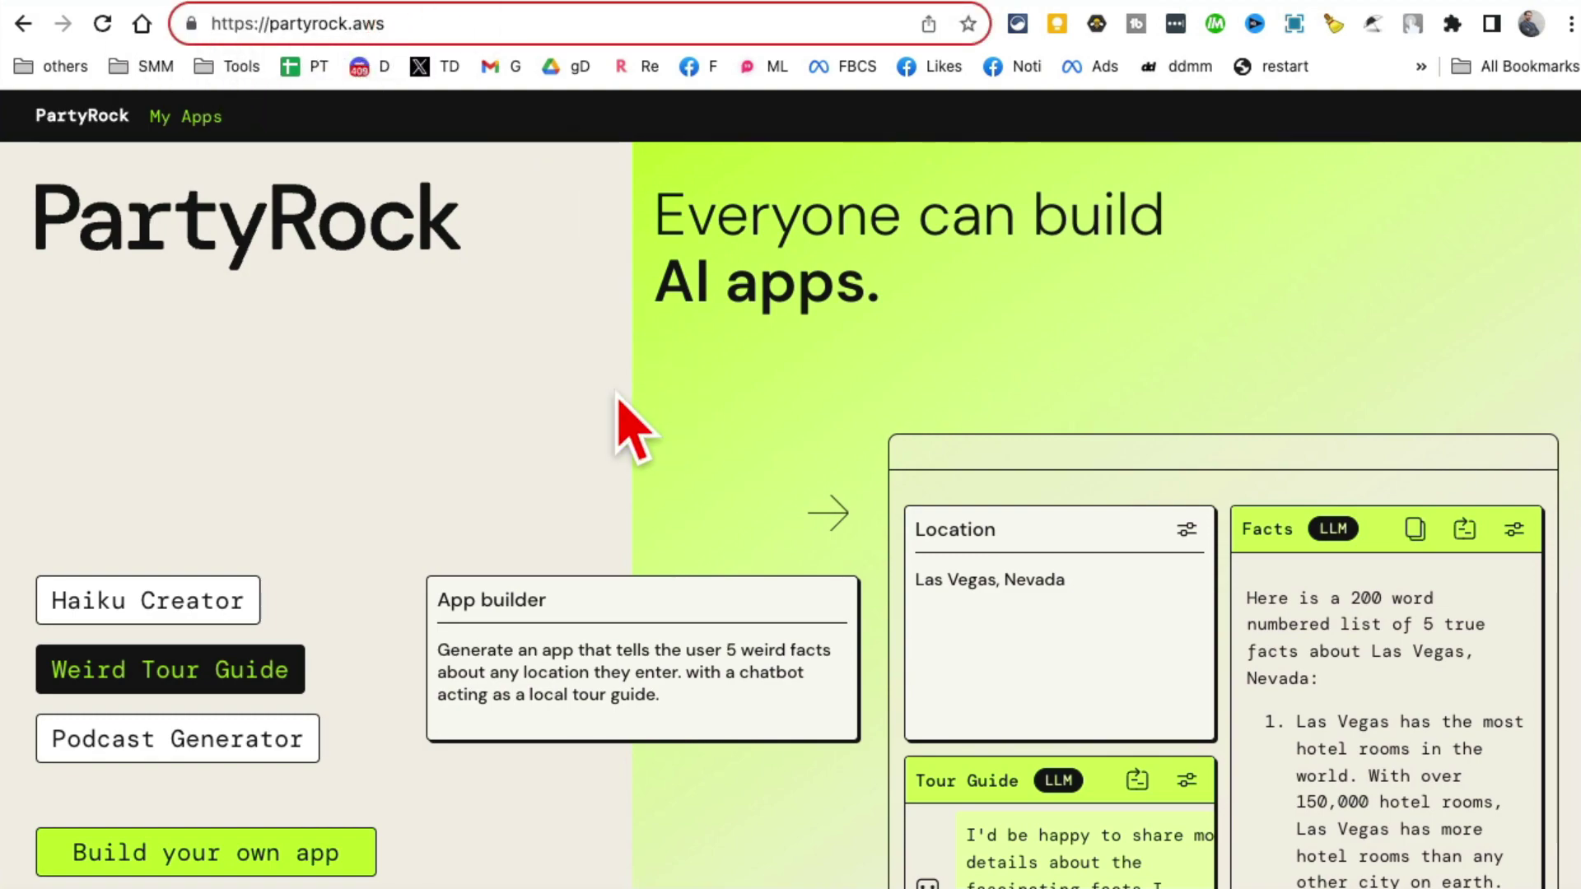
{"action": "scroll", "coordinate": [626, 412], "scroll_direction": "down", "scroll_amount": 5}
{"action": "scroll", "coordinate": [659, 444], "scroll_direction": "up", "scroll_amount": 4}
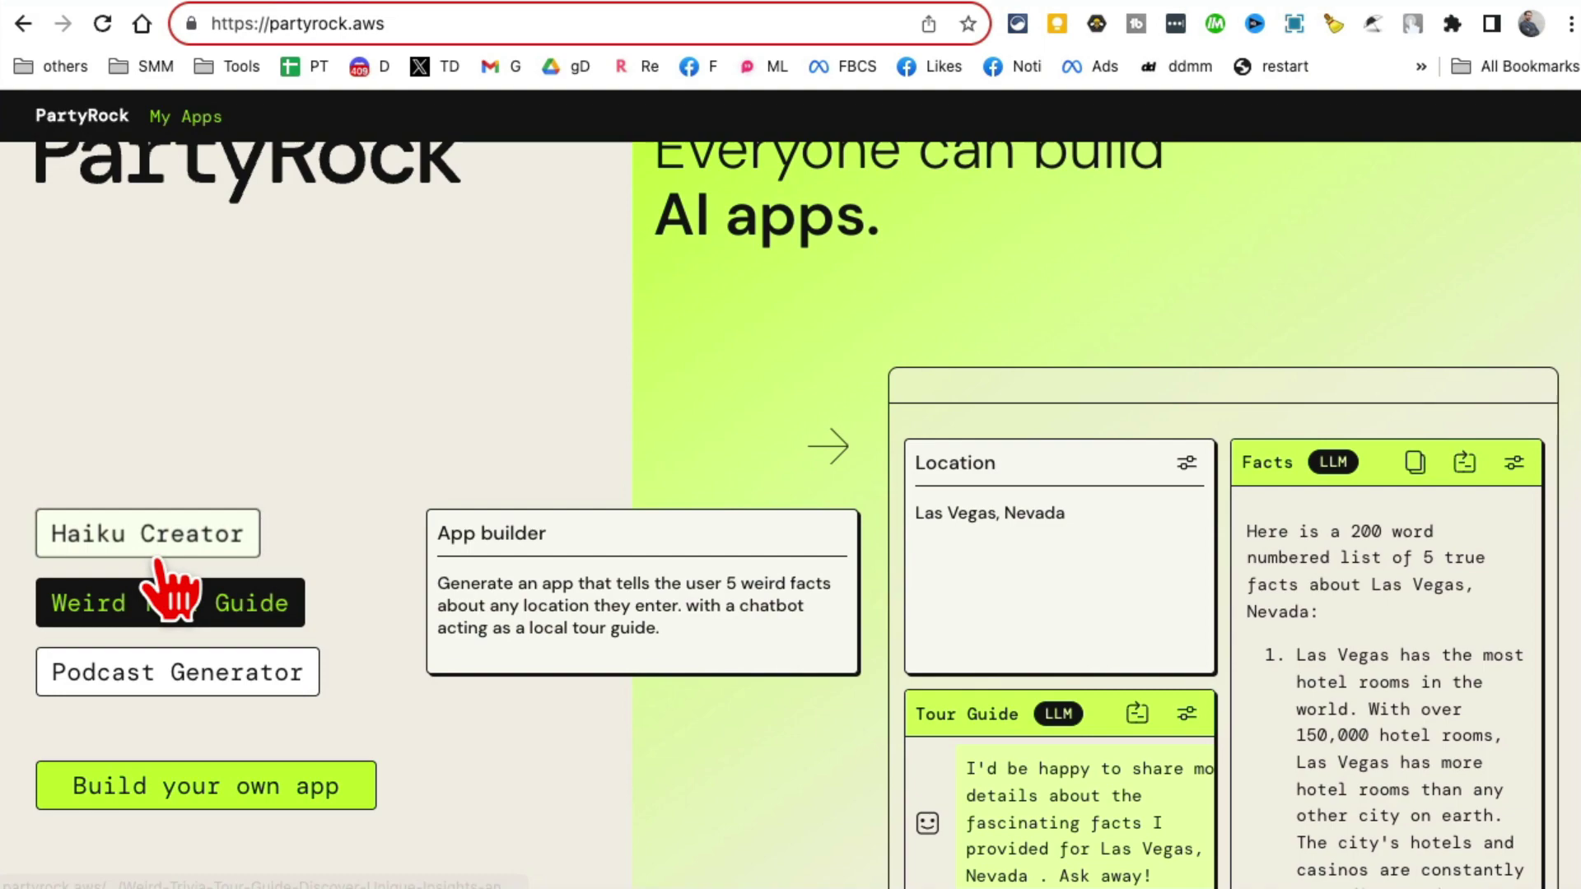
Step: Preview the Haiku Creator and Podcast Generator samples, then scroll to the featured apps grid
{"action": "left_click", "coordinate": [165, 539]}
{"action": "left_click", "coordinate": [218, 683]}
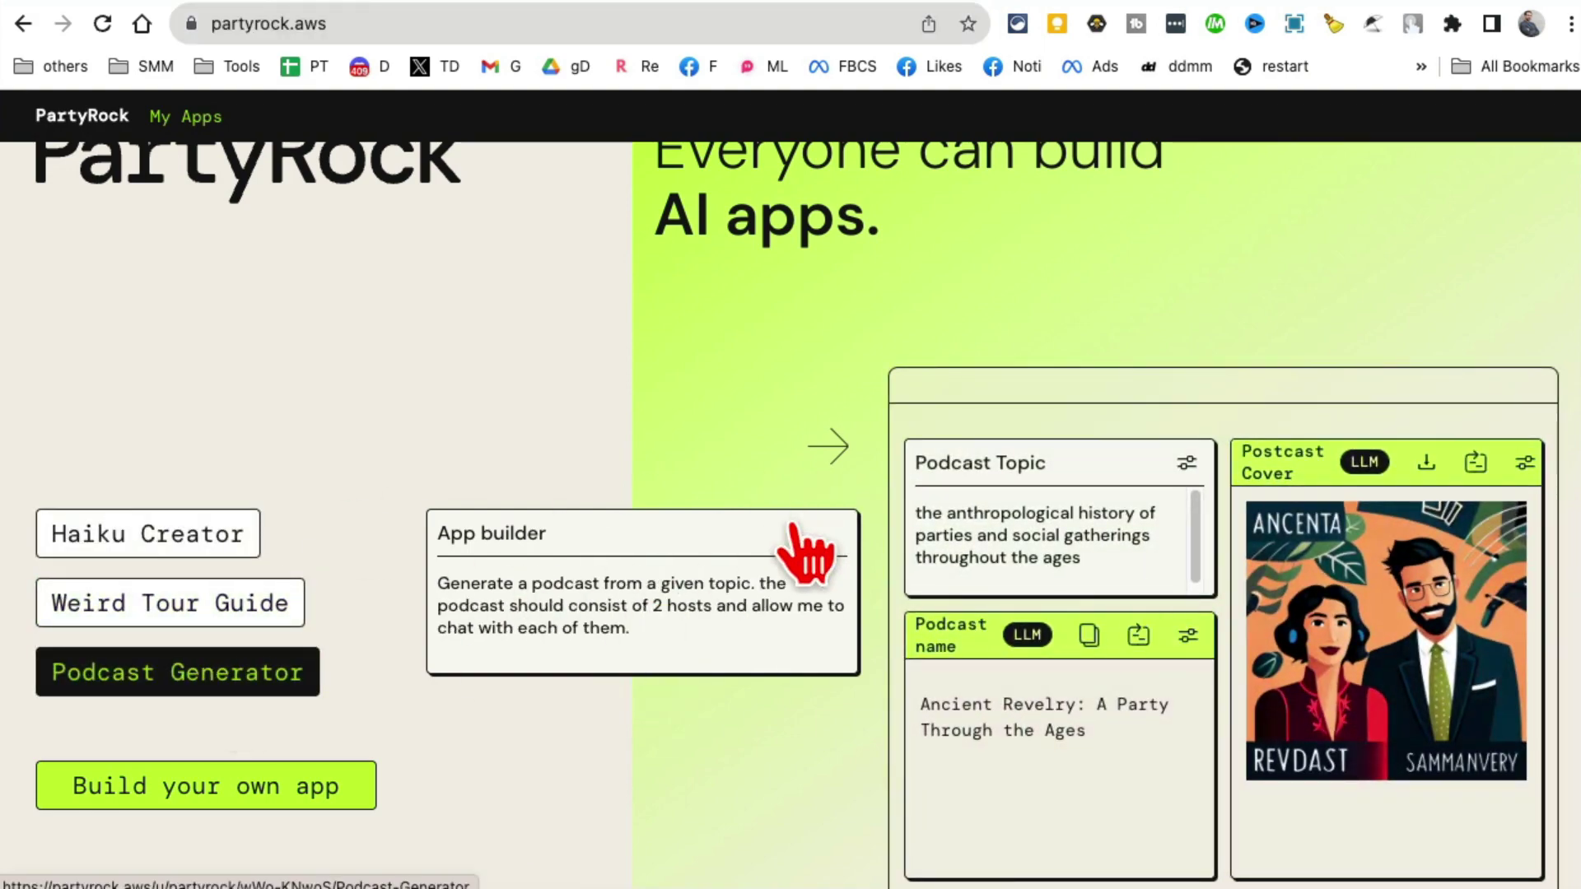
{"action": "scroll", "coordinate": [804, 546], "scroll_direction": "down", "scroll_amount": 10}
{"action": "scroll", "coordinate": [795, 531], "scroll_direction": "down", "scroll_amount": 4}
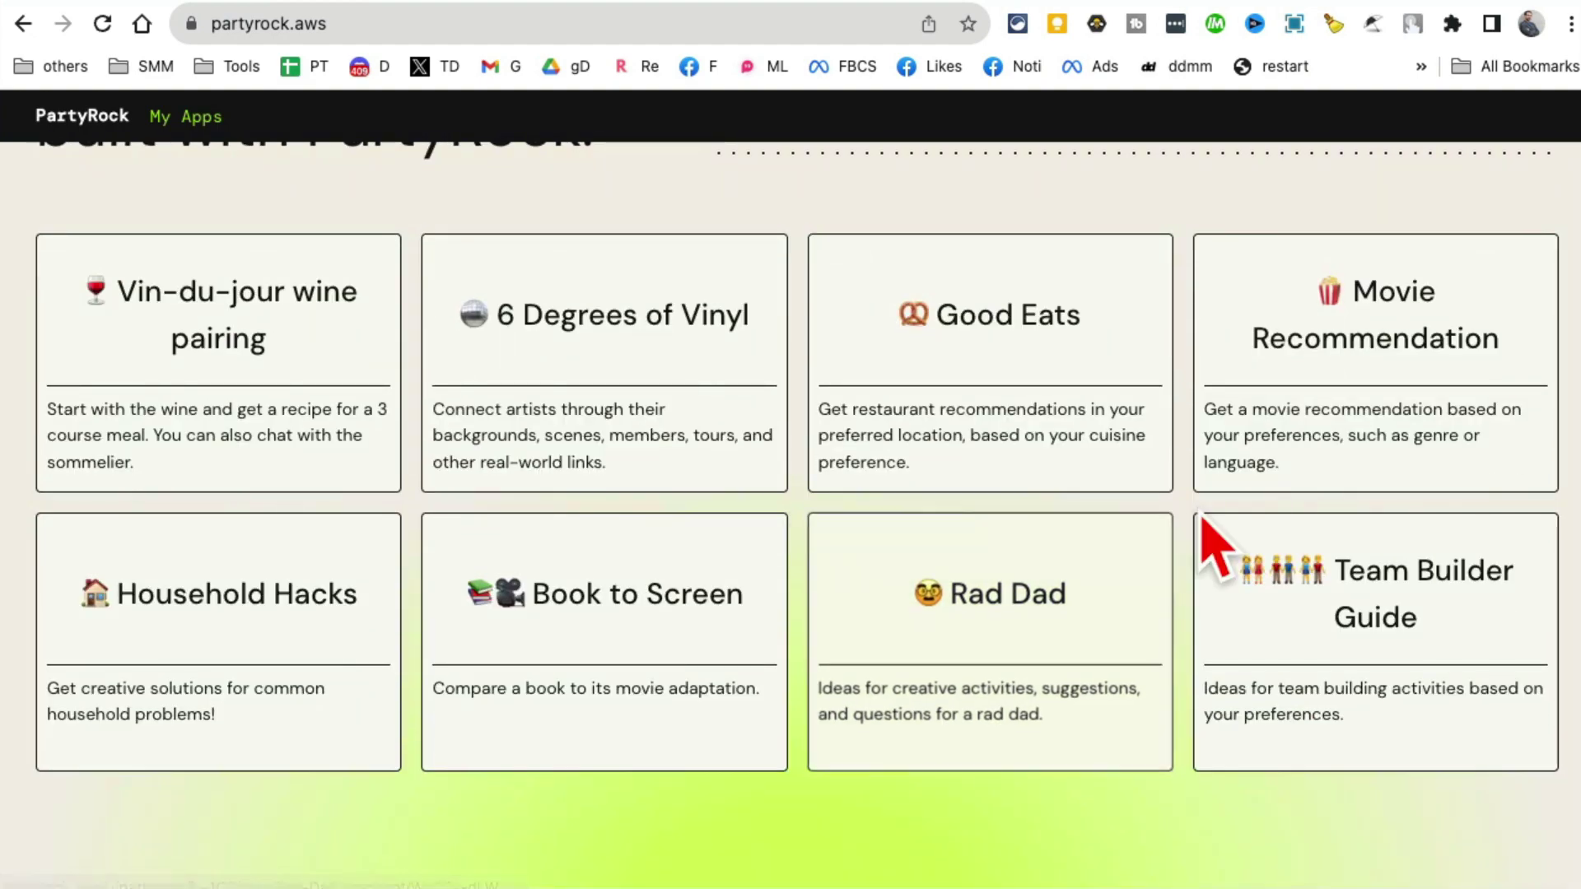
{"action": "scroll", "coordinate": [1186, 494], "scroll_direction": "down", "scroll_amount": 1}
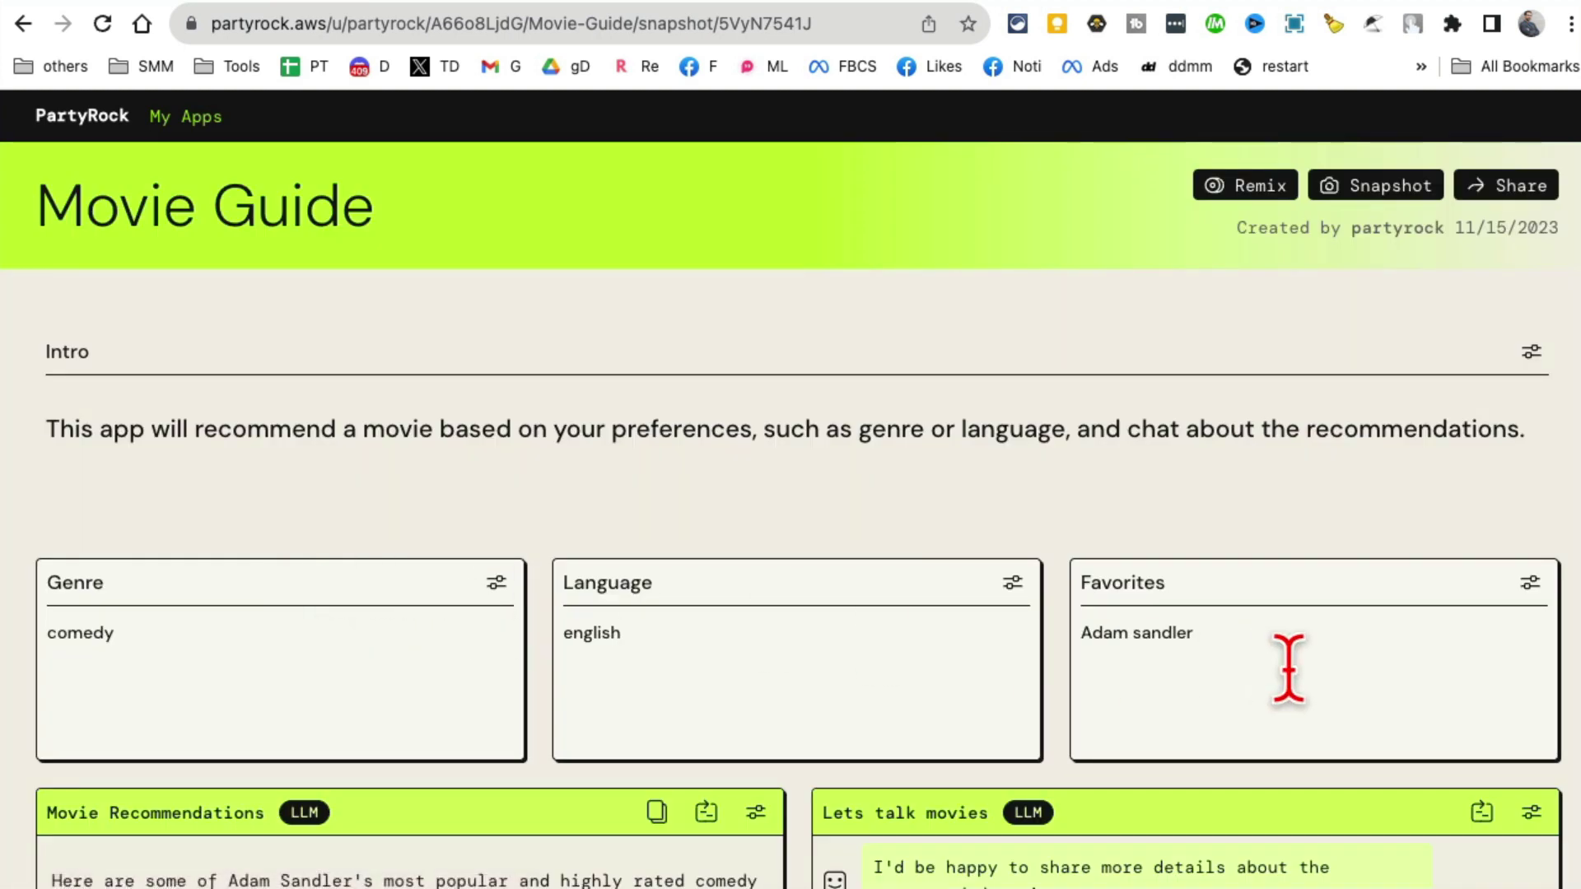
Step: Change the Movie Guide Language from english to spanish and select 'sandler' in Favorites
{"action": "scroll", "coordinate": [1287, 663], "scroll_direction": "down", "scroll_amount": 3}
{"action": "scroll", "coordinate": [1305, 700], "scroll_direction": "up", "scroll_amount": 2}
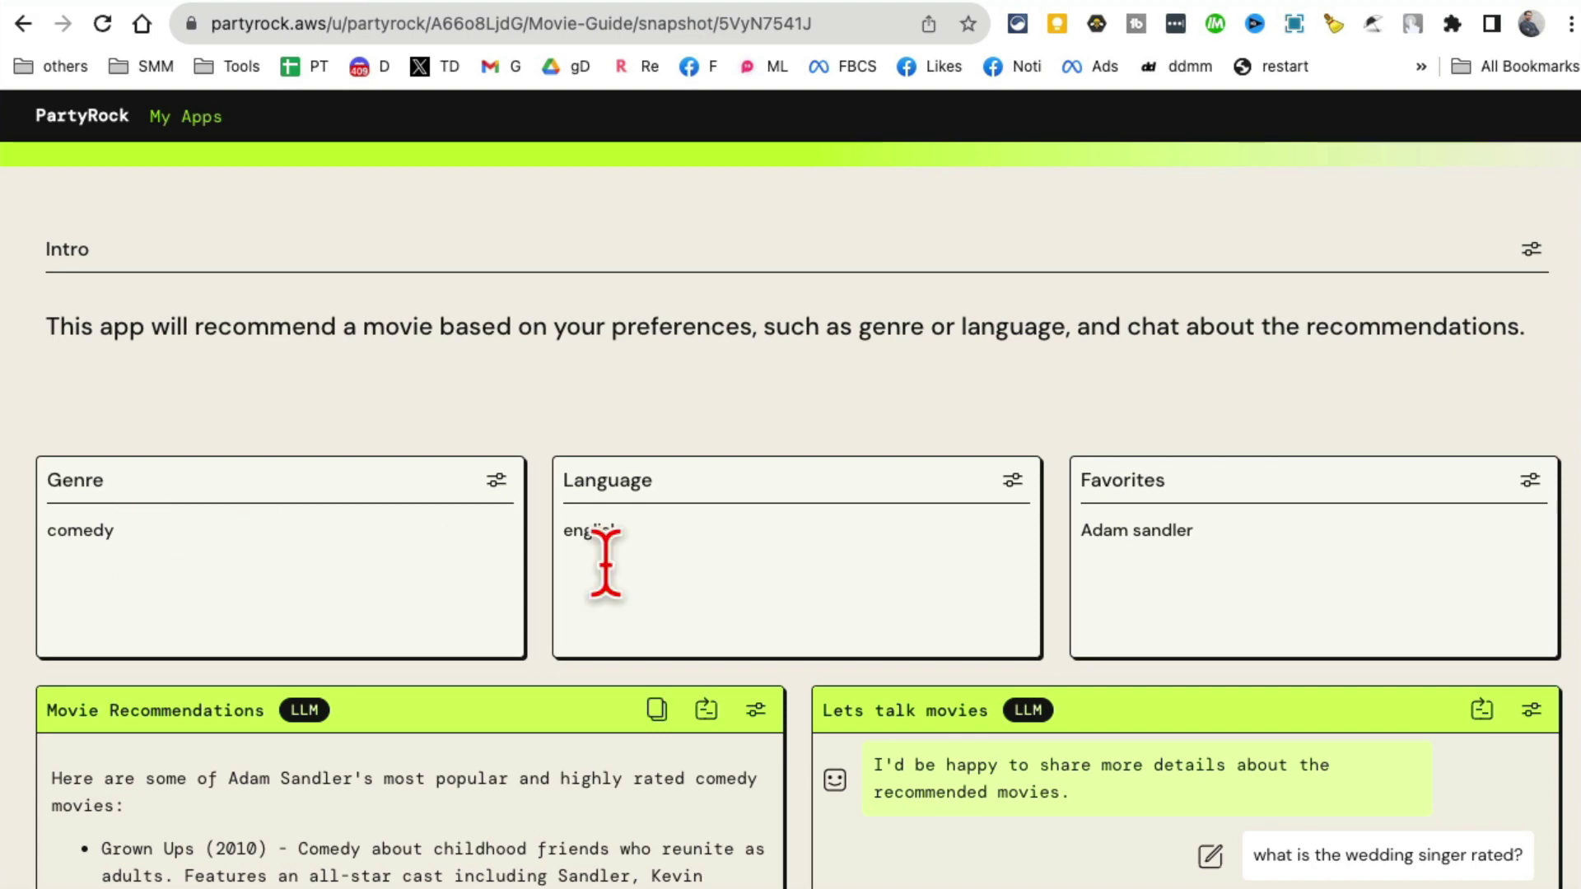
{"action": "left_click", "coordinate": [649, 547]}
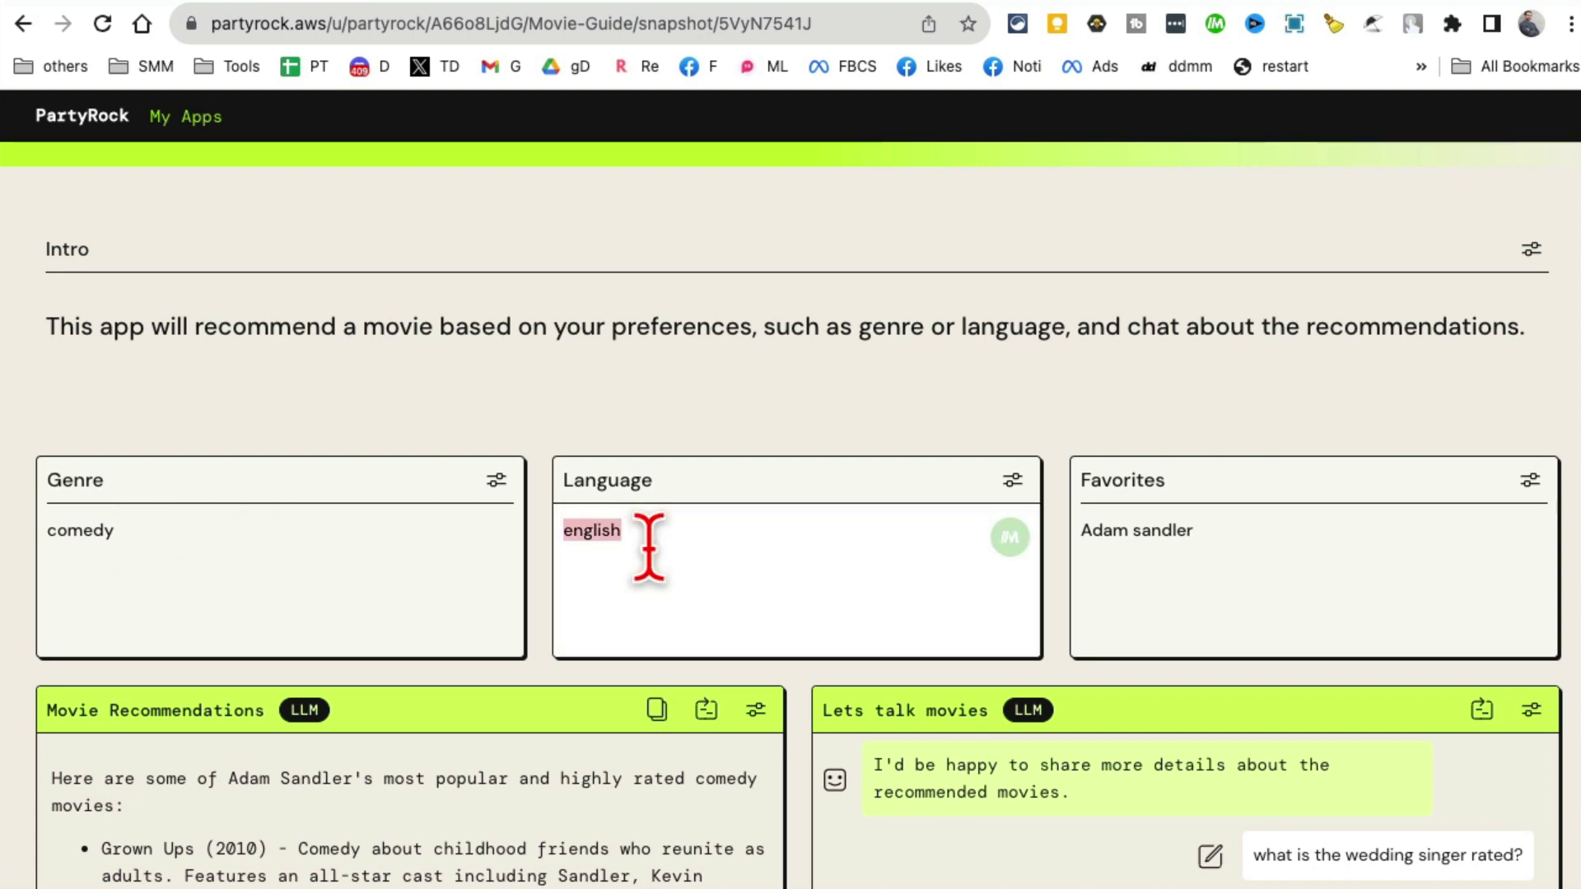
{"action": "type", "text": "spani"}
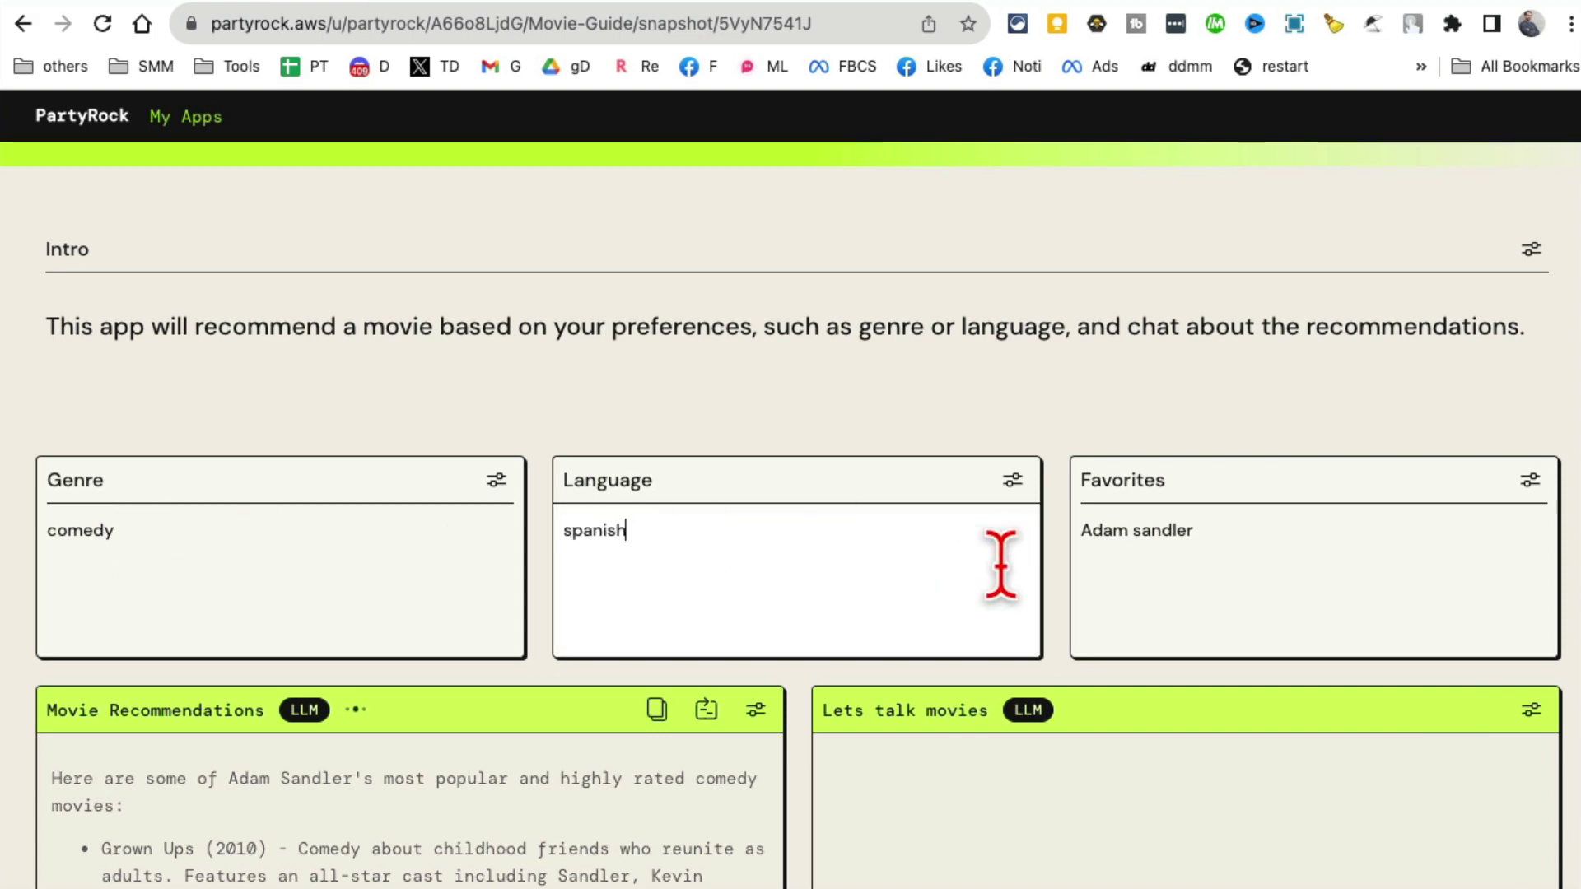
{"action": "type", "text": "sh"}
{"action": "left_click", "coordinate": [1224, 555]}
{"action": "double_click", "coordinate": [1225, 545]}
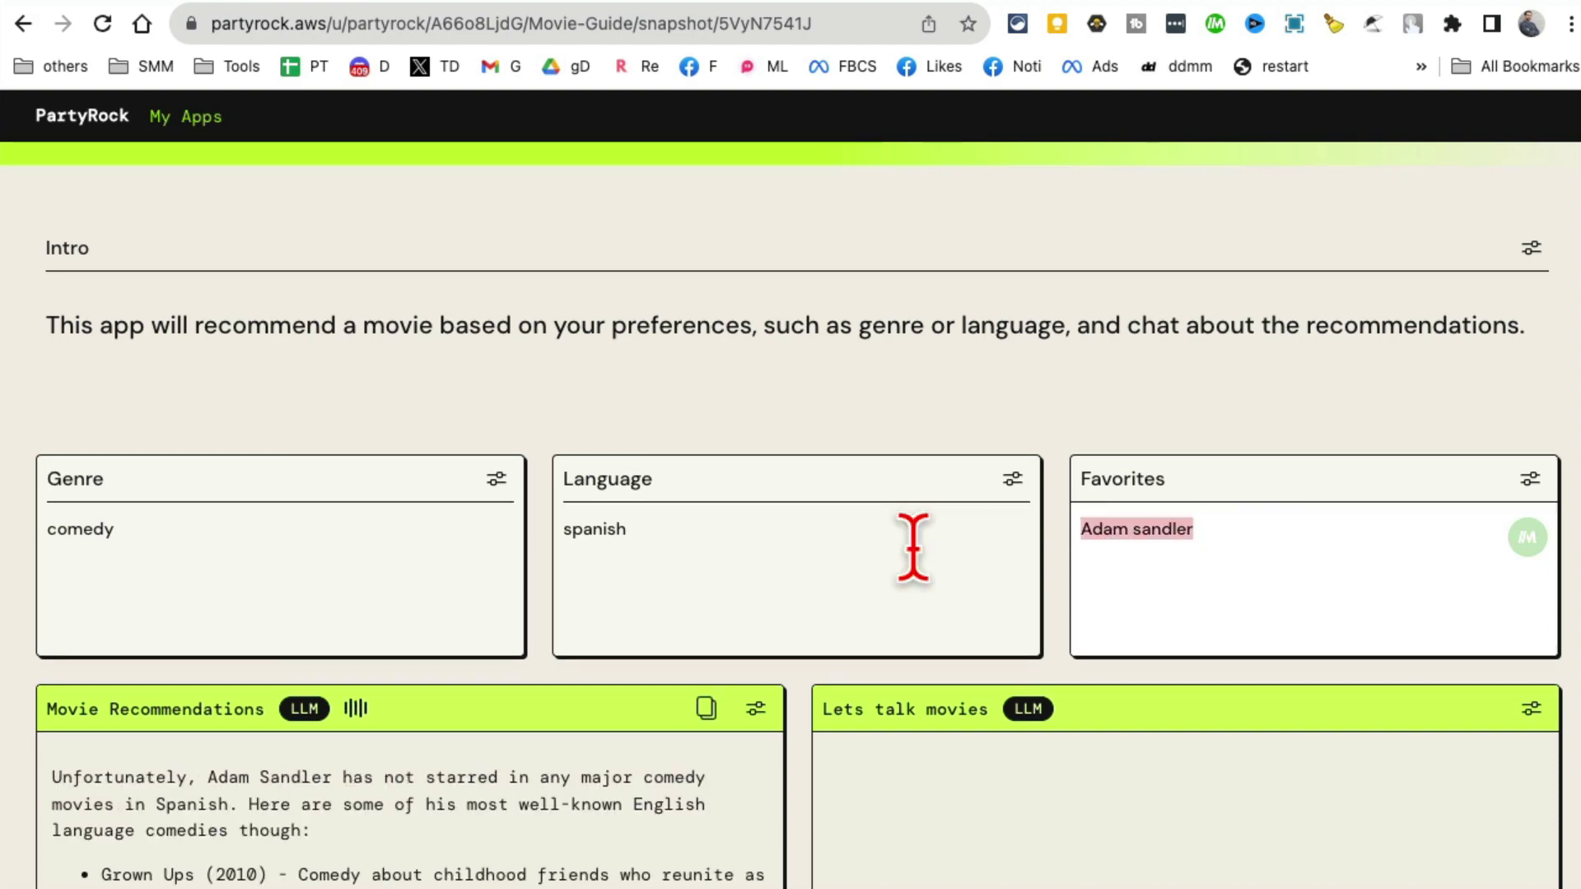
Step: Review the regenerated recommendations, highlighting the Big Daddy to 50 First Dates entries
{"action": "scroll", "coordinate": [911, 547], "scroll_direction": "down", "scroll_amount": 5}
{"action": "left_click_drag", "start_coordinate": [209, 550], "coordinate": [294, 725]}
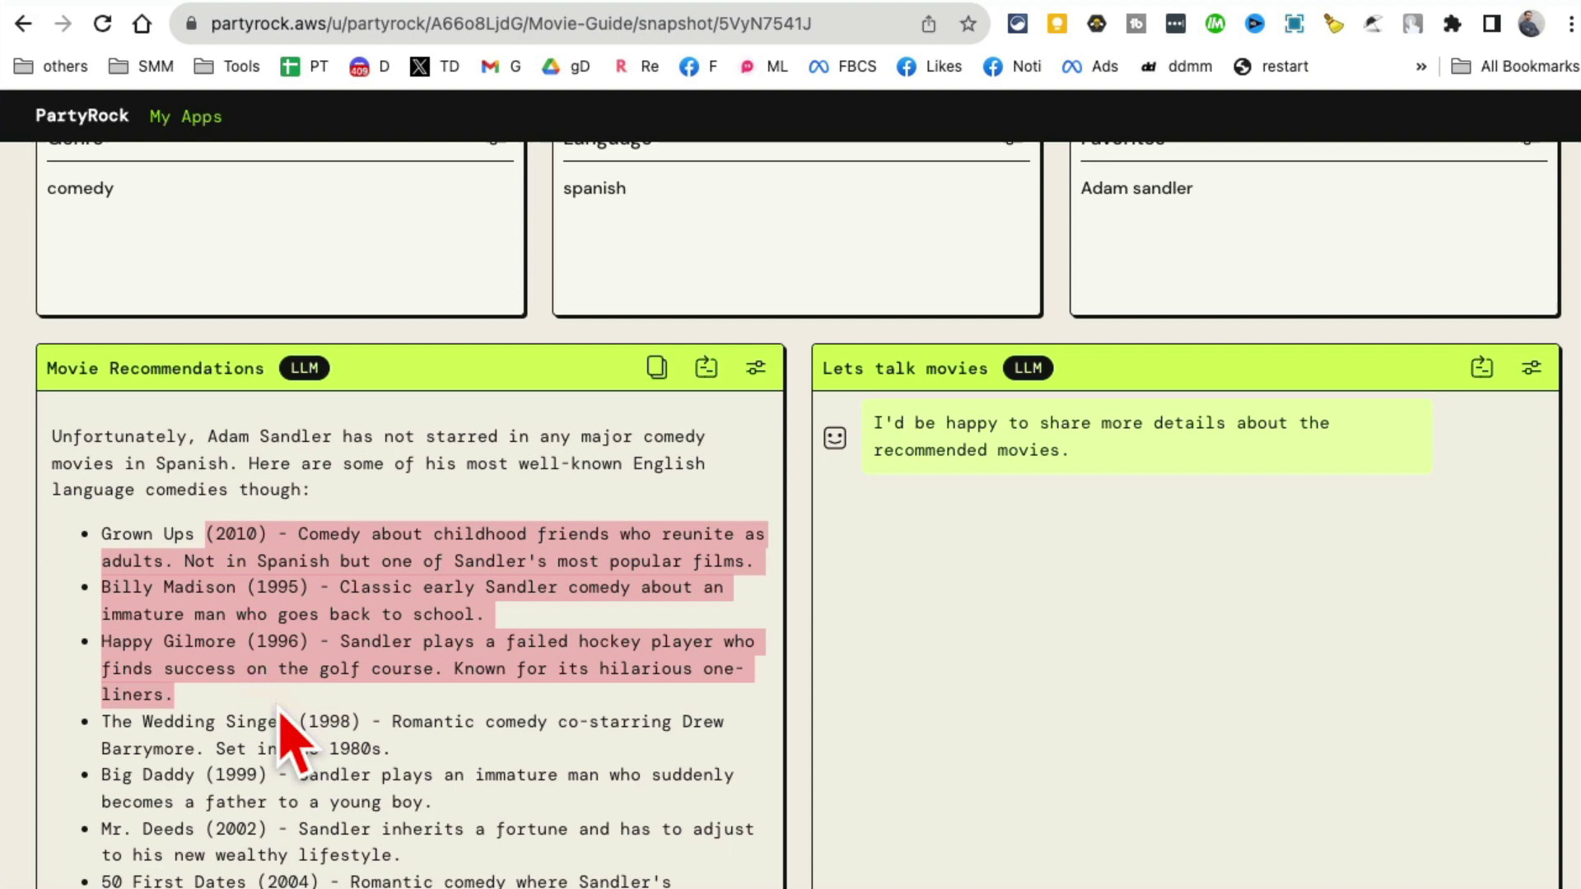
{"action": "scroll", "coordinate": [447, 786], "scroll_direction": "down", "scroll_amount": 1}
{"action": "scroll", "coordinate": [441, 769], "scroll_direction": "down", "scroll_amount": 4}
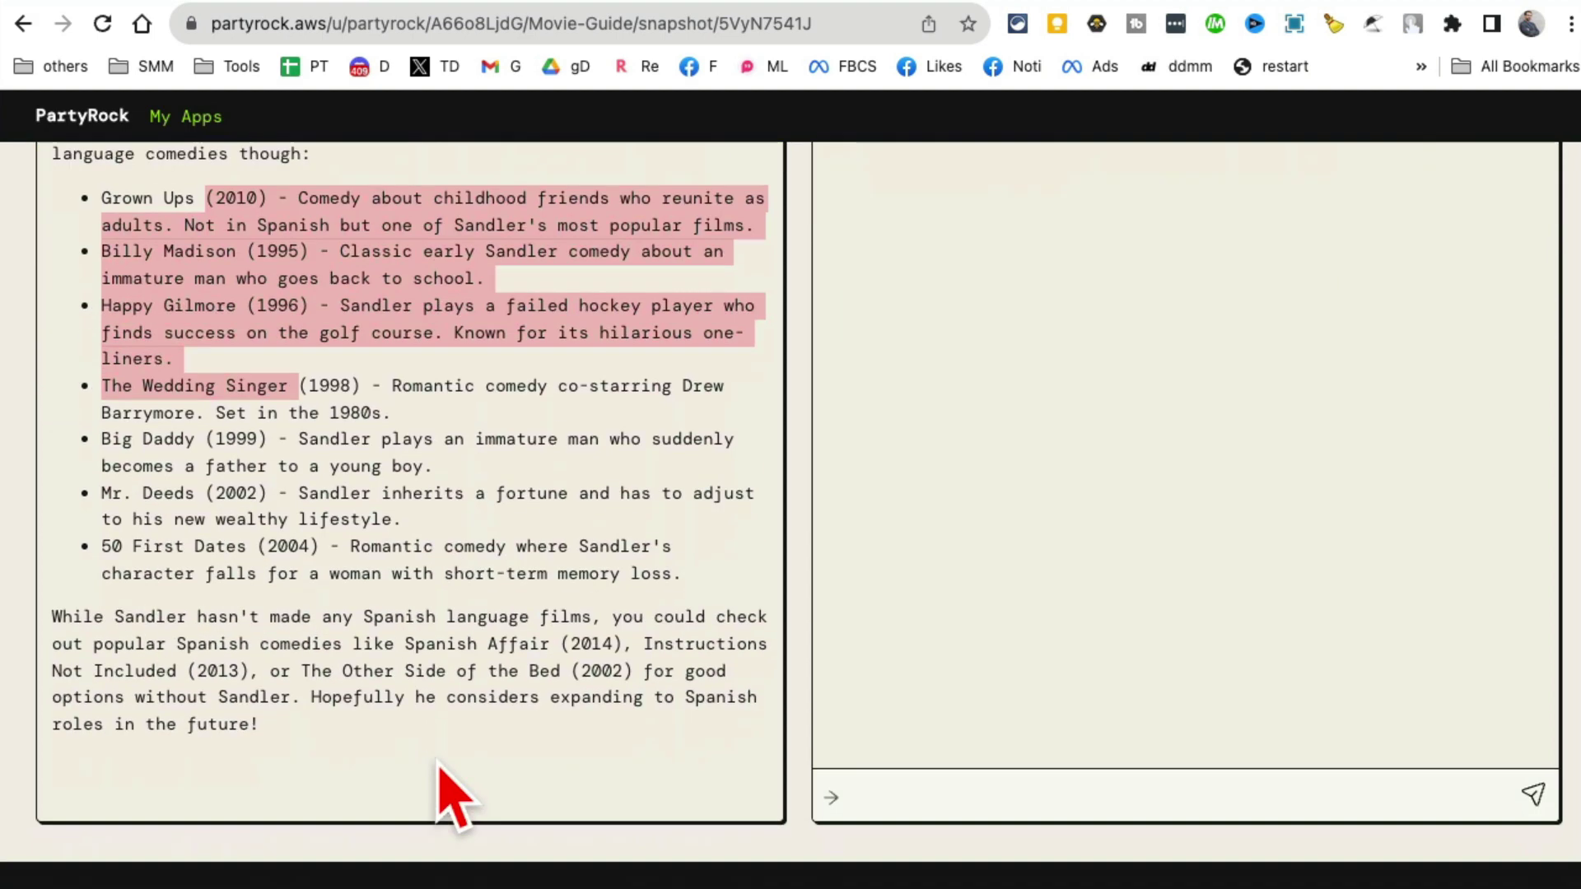
{"action": "left_click_drag", "start_coordinate": [101, 439], "coordinate": [455, 610]}
{"action": "scroll", "coordinate": [455, 609], "scroll_direction": "up", "scroll_amount": 10}
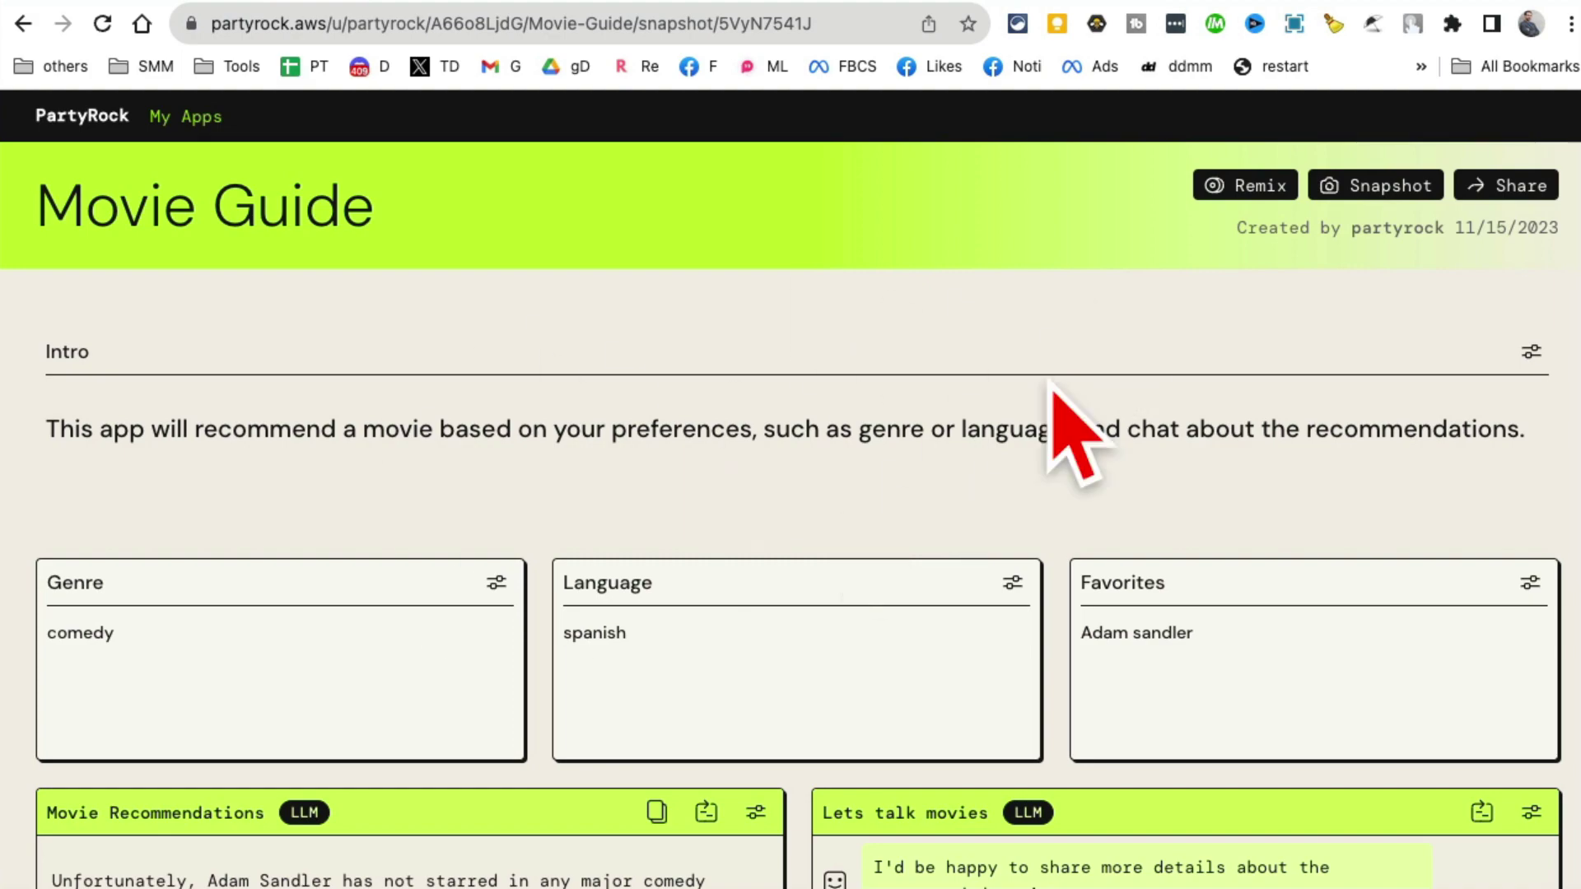
Step: Return to the PartyRock home page and copy its partyrock.aws web address
{"action": "left_click", "coordinate": [91, 132]}
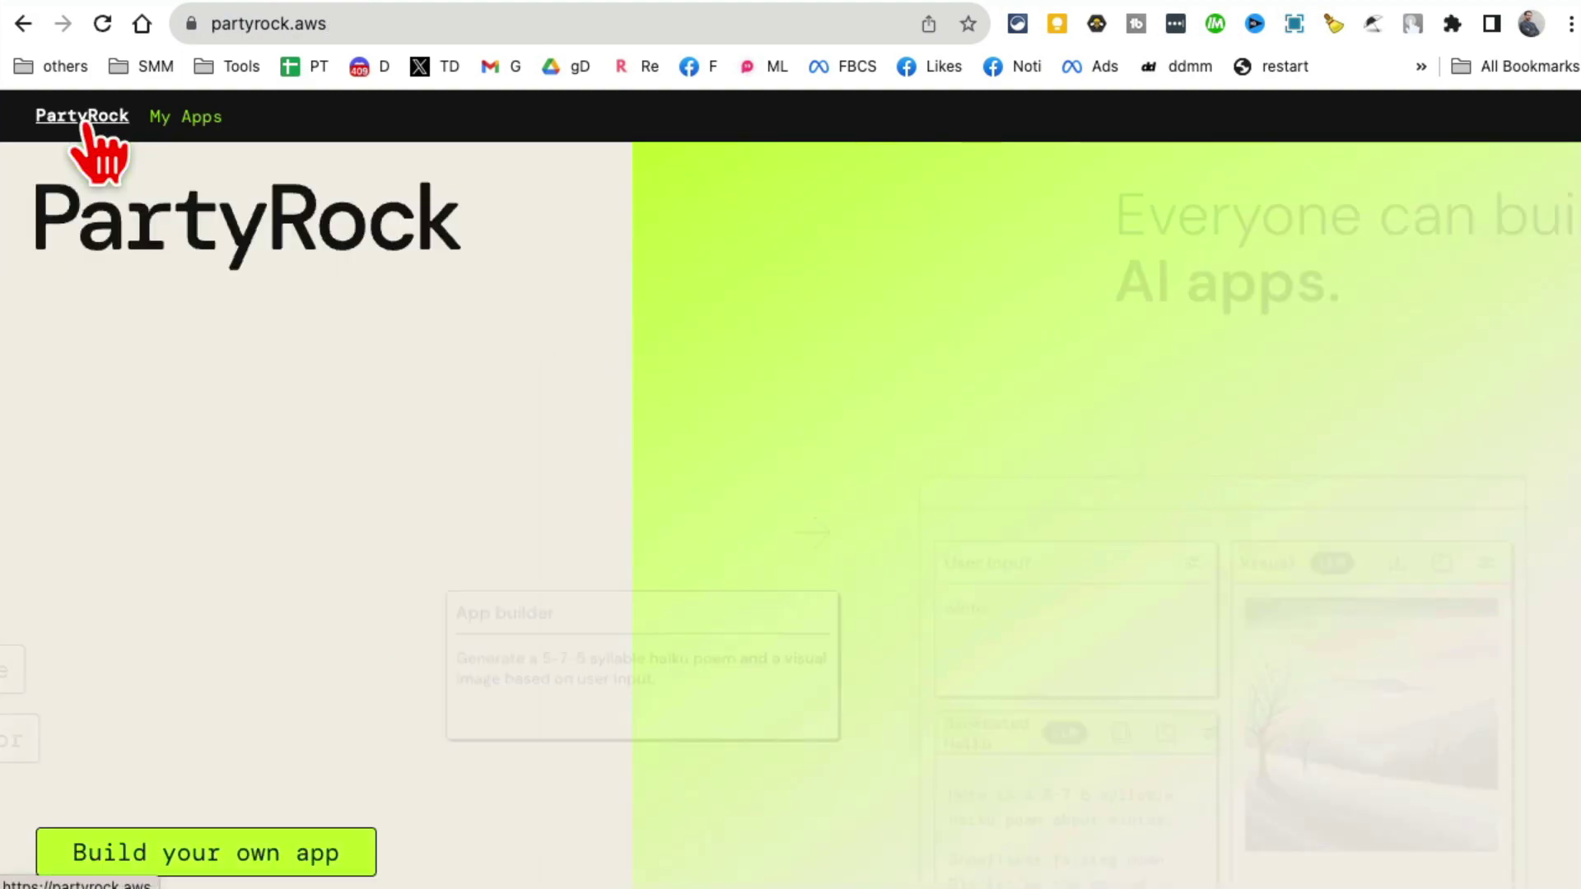
{"action": "scroll", "coordinate": [1168, 486], "scroll_direction": "down", "scroll_amount": 15}
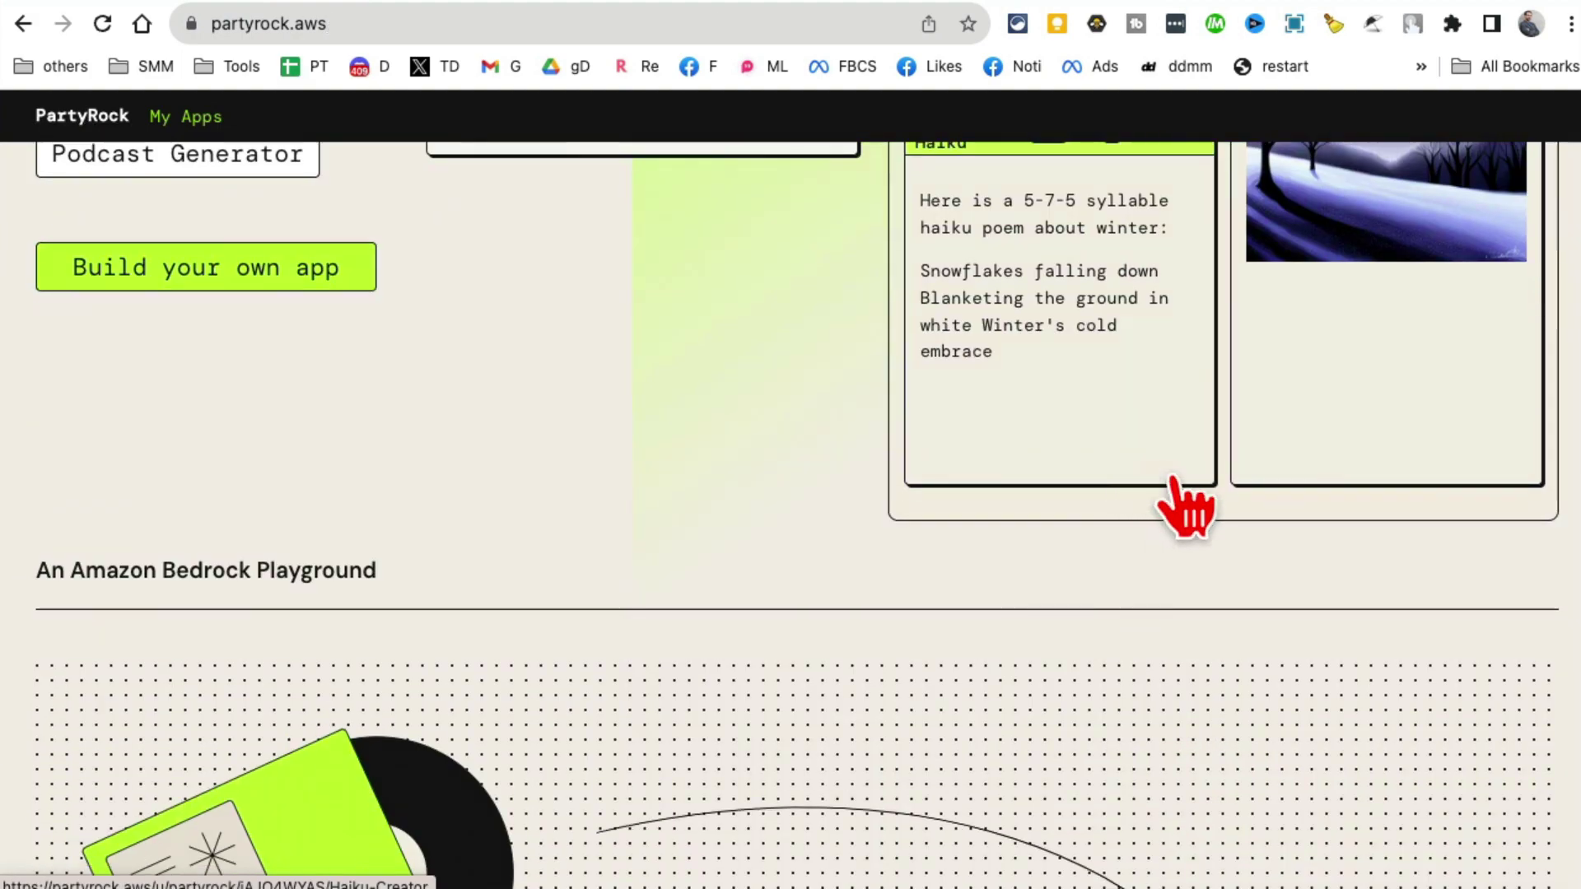
{"action": "scroll", "coordinate": [1177, 490], "scroll_direction": "up", "scroll_amount": 15}
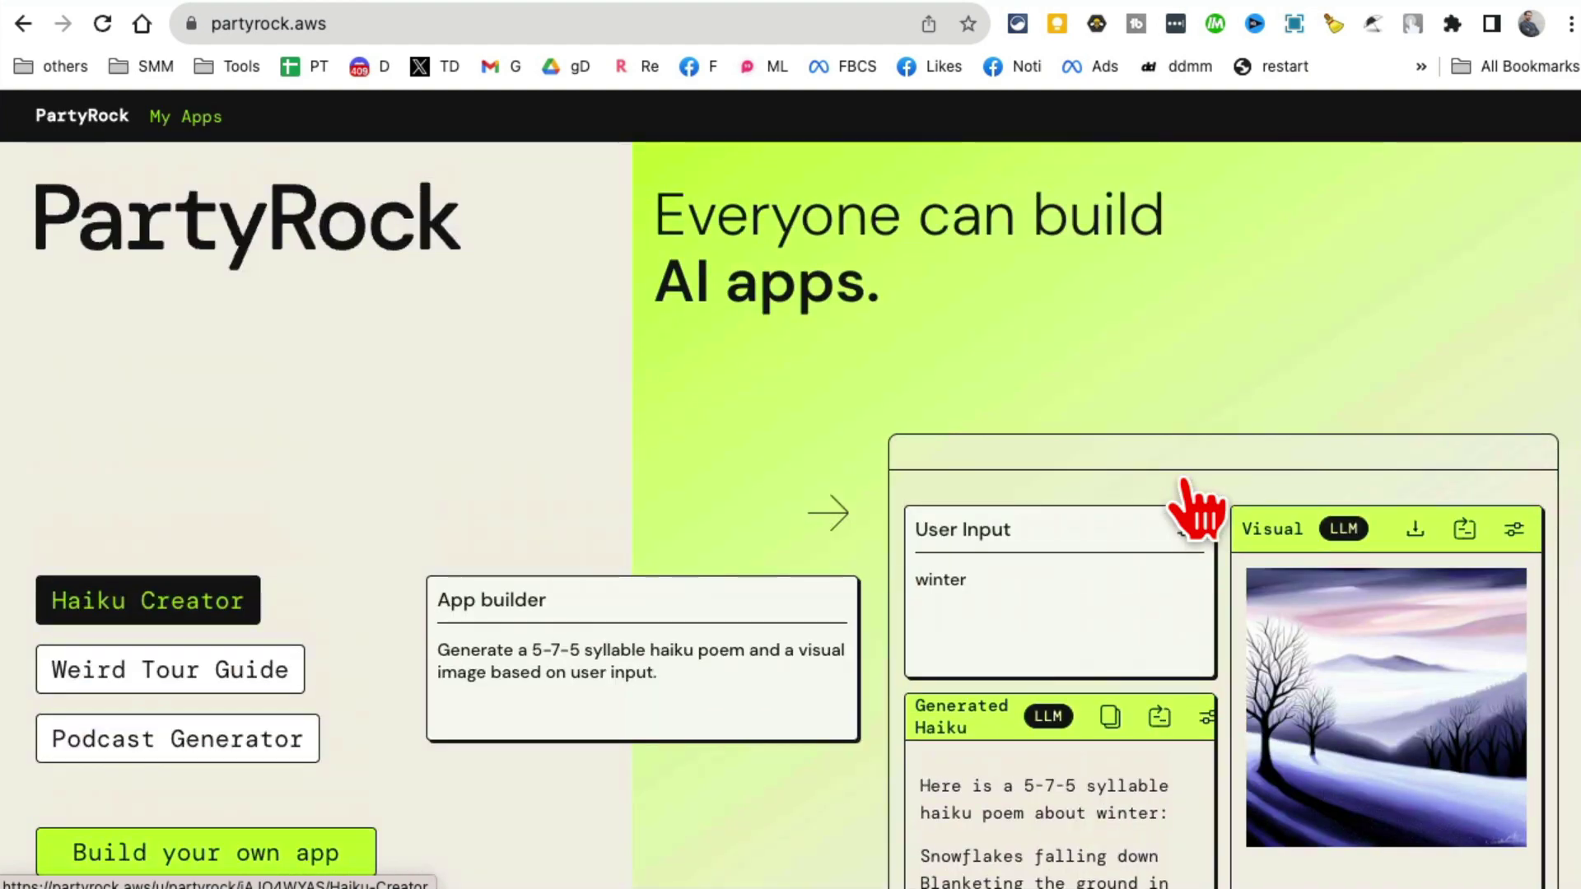
{"action": "left_click", "coordinate": [361, 23]}
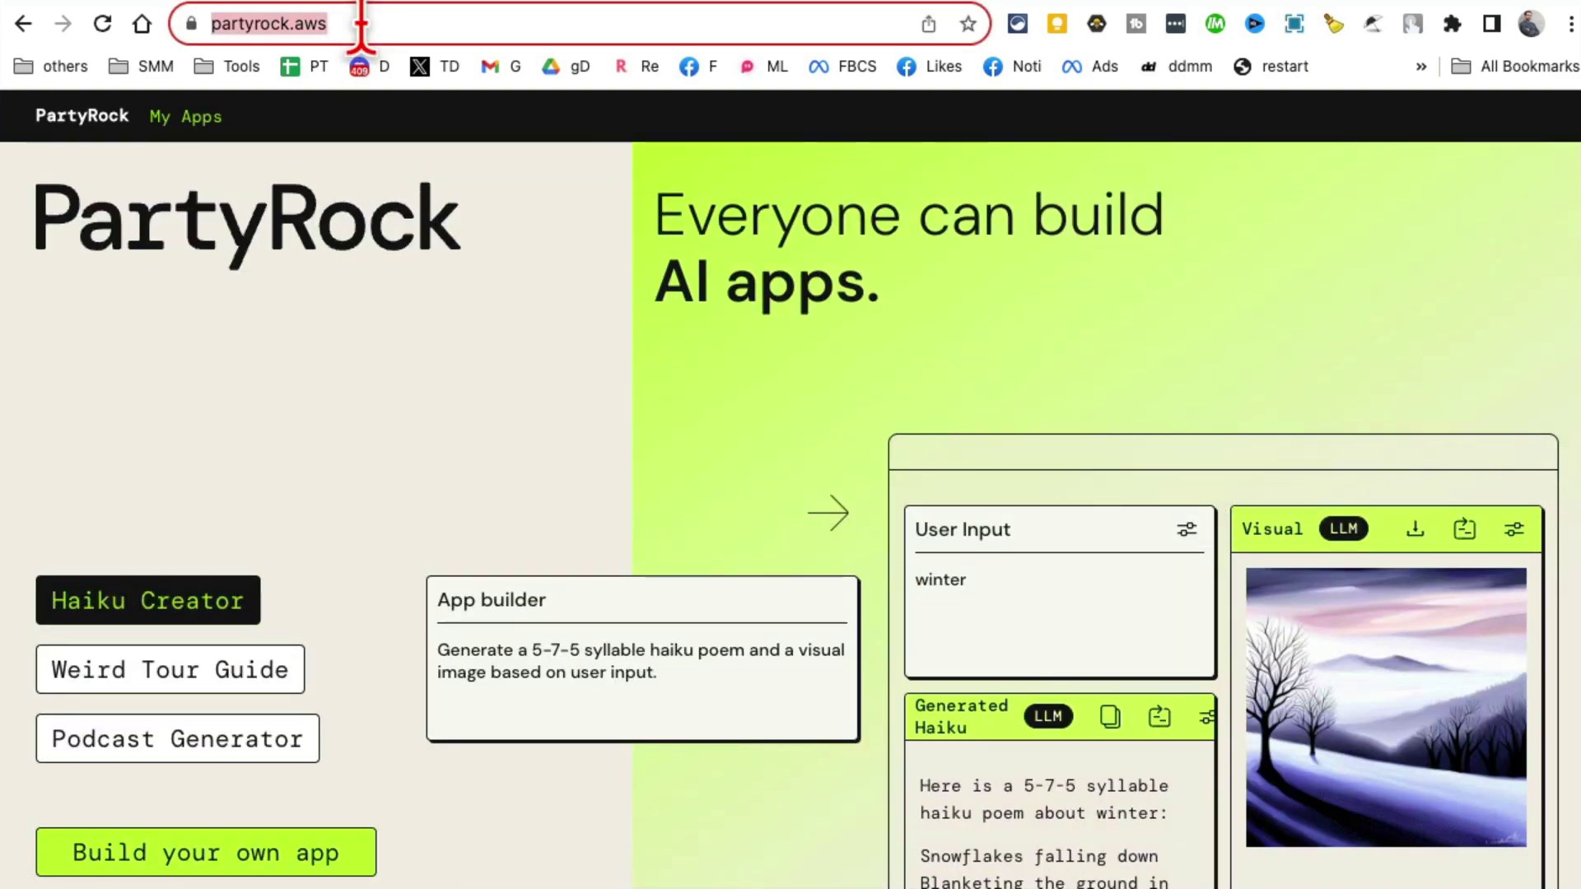
{"action": "right_click", "coordinate": [361, 23]}
{"action": "left_click", "coordinate": [427, 222]}
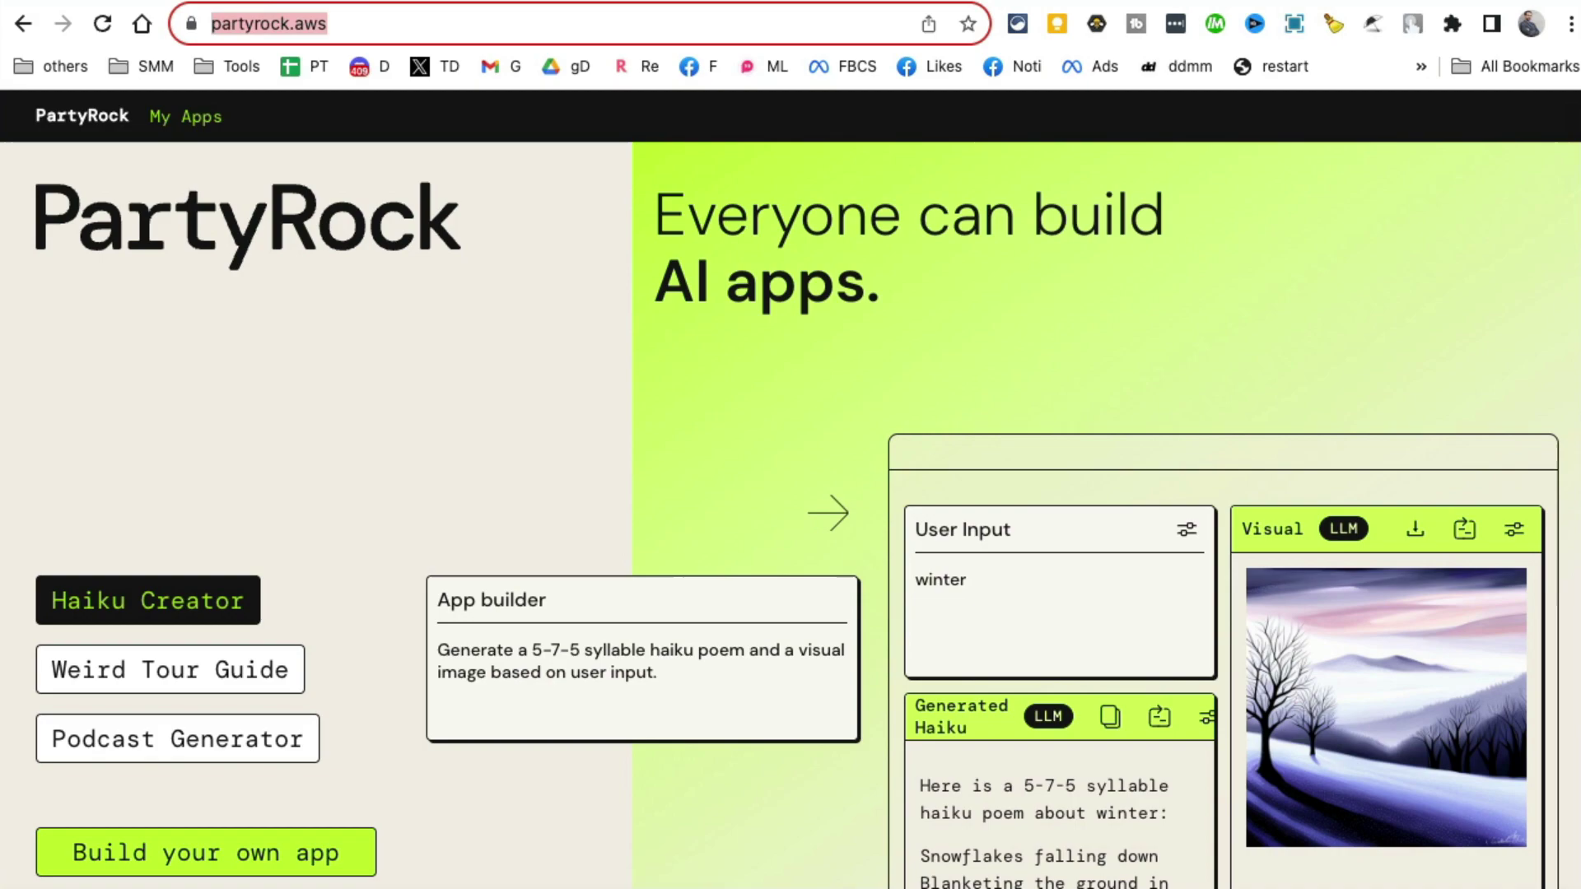
Step: Load the copied address in a new Incognito window and view the Join the party sign-in options
{"action": "left_click", "coordinate": [1571, 29]}
{"action": "left_click", "coordinate": [1471, 142]}
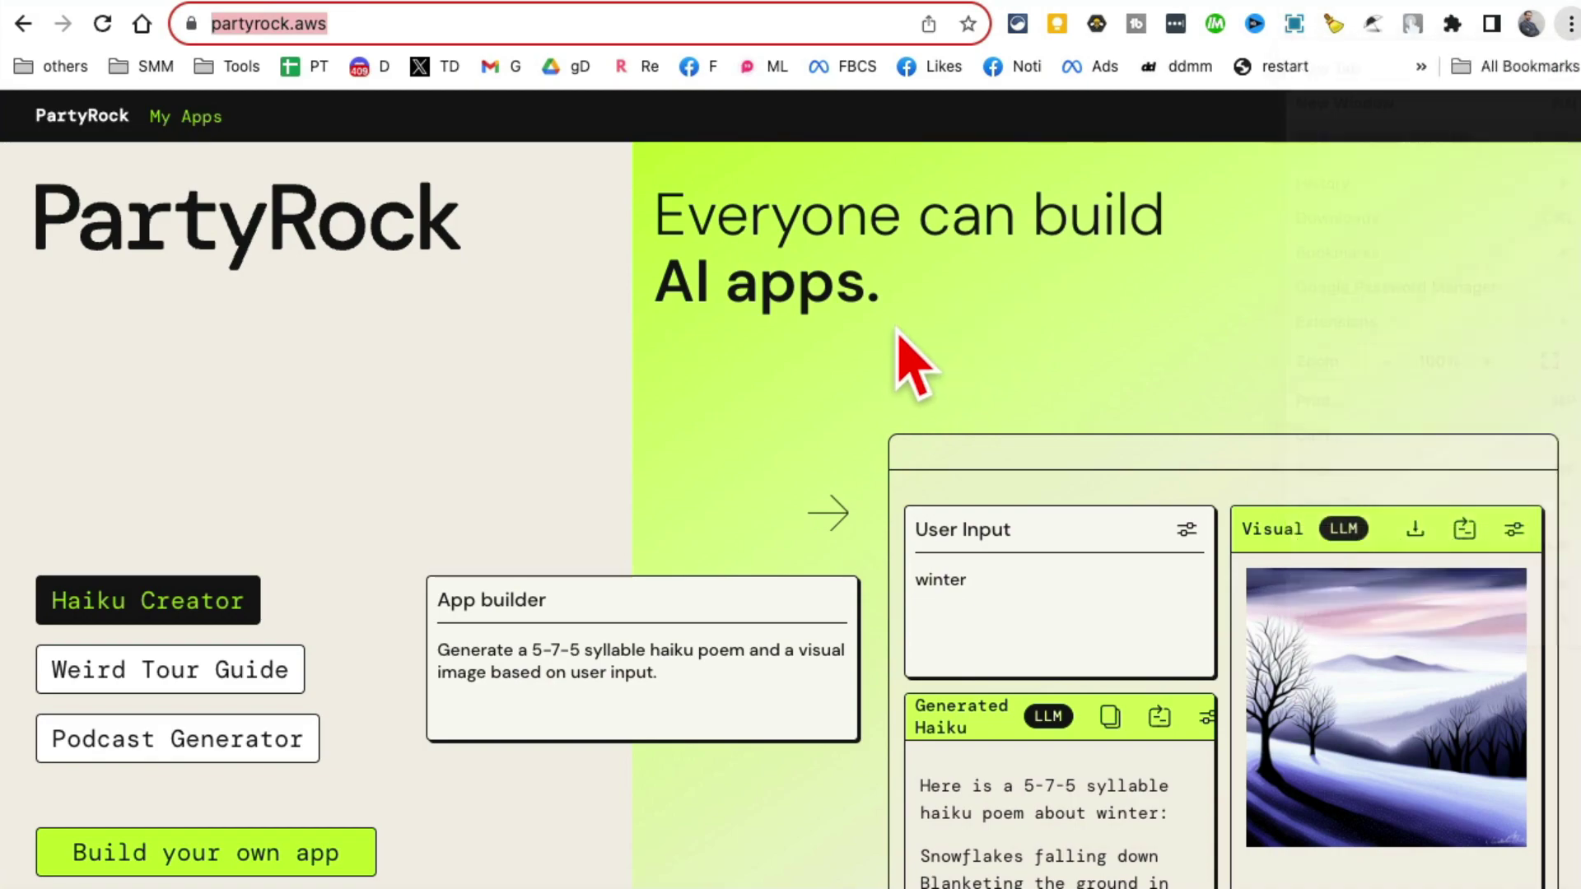
{"action": "key", "text": "super+v"}
{"action": "key", "text": "Return"}
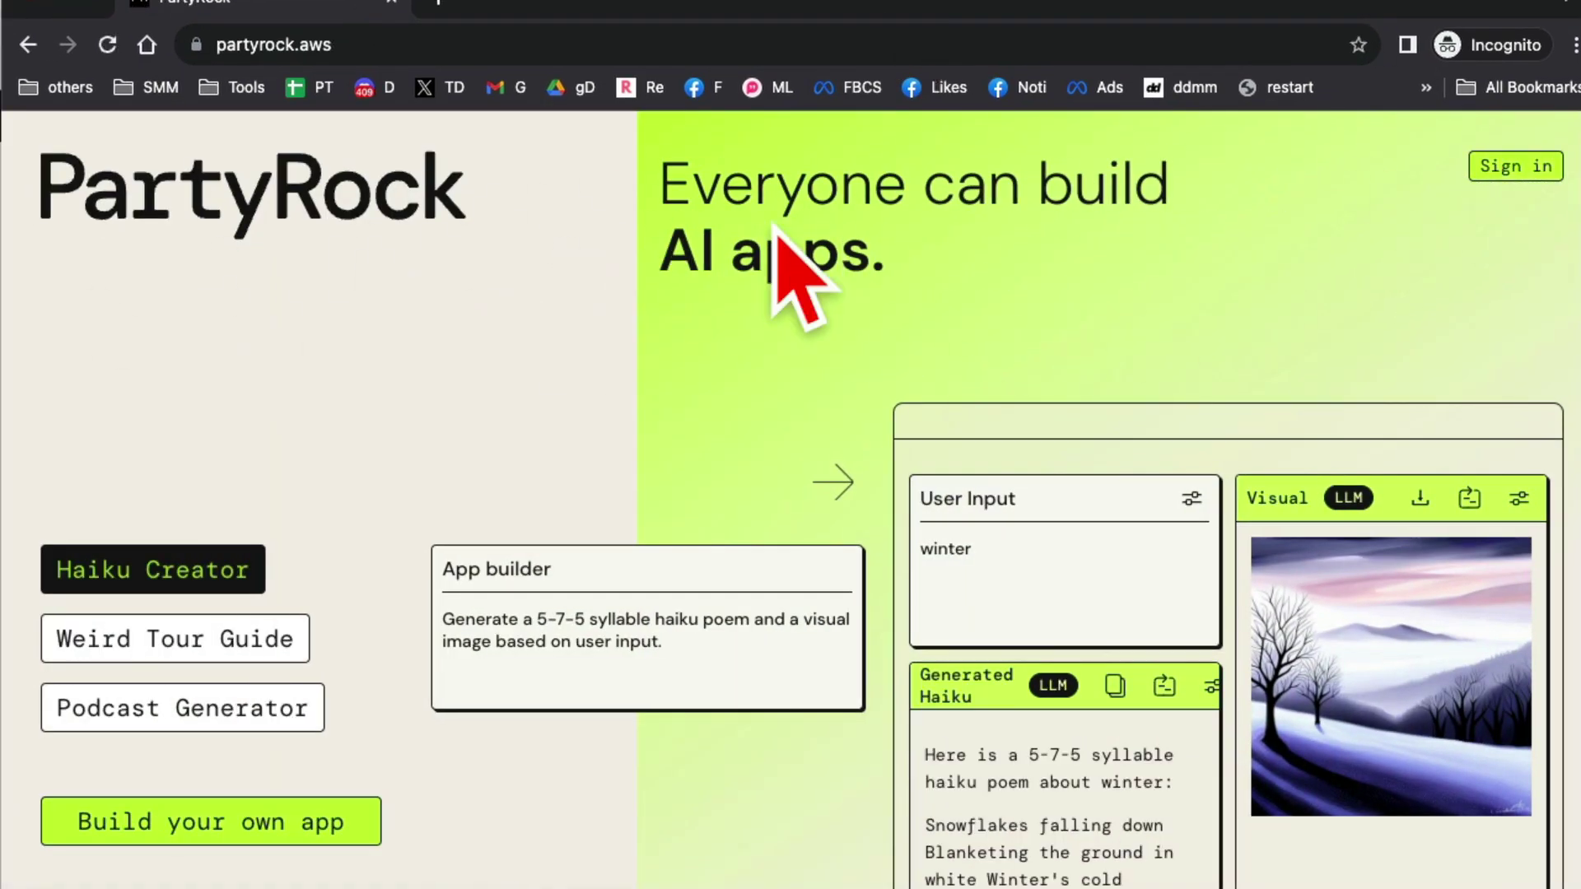
{"action": "left_click", "coordinate": [1506, 166]}
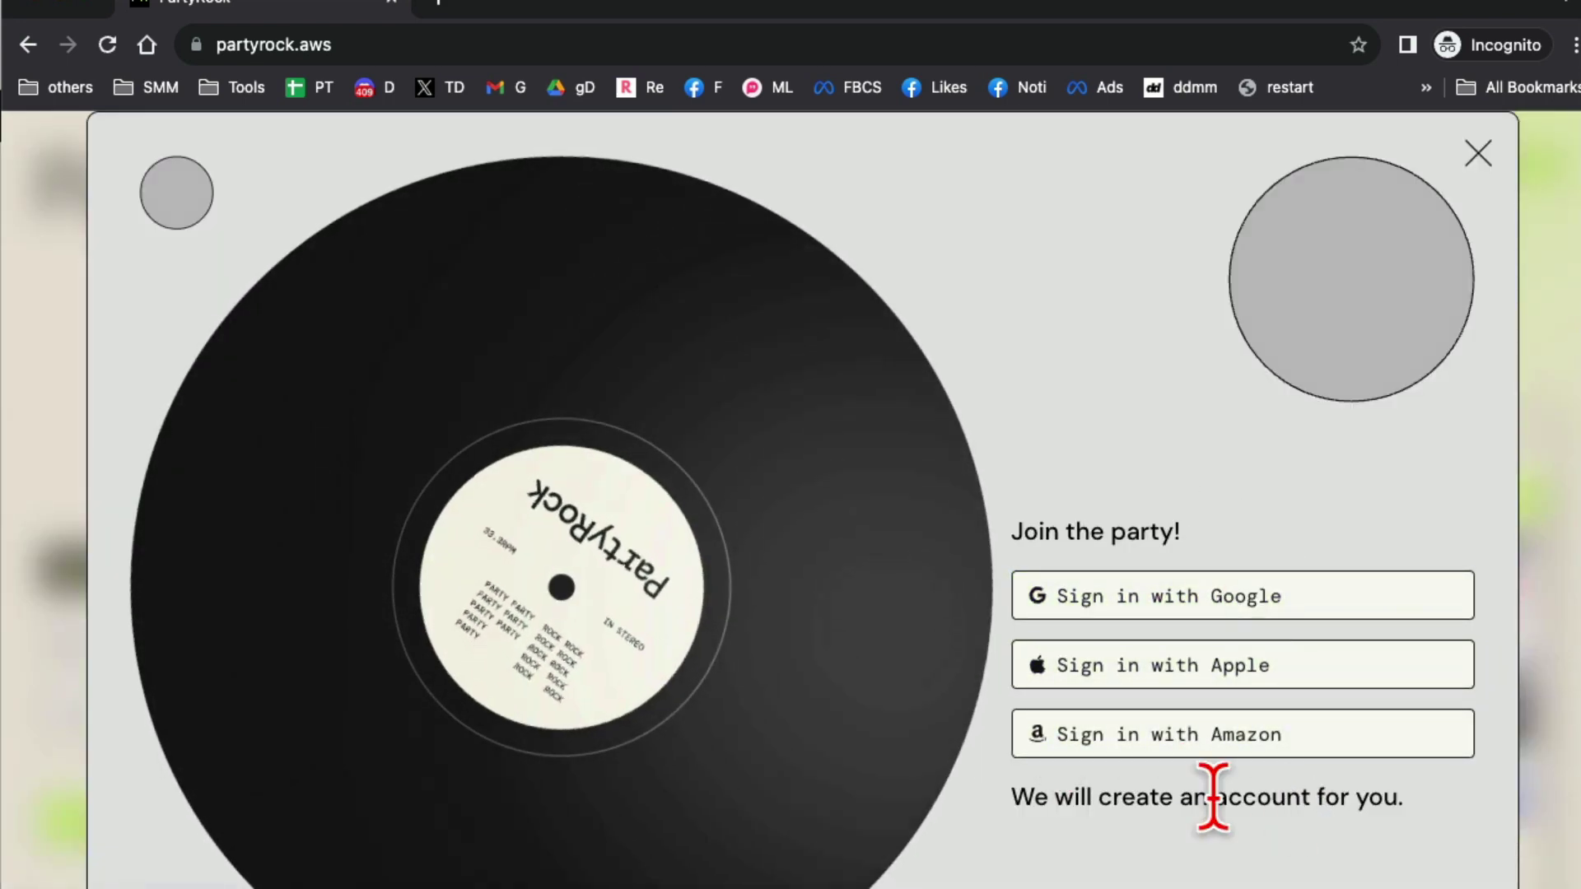
{"action": "left_click", "coordinate": [1478, 155]}
Step: Scroll the home page to 'Build your own app' and bring up the empty App builder dialog
{"action": "scroll", "coordinate": [823, 650], "scroll_direction": "down", "scroll_amount": 8}
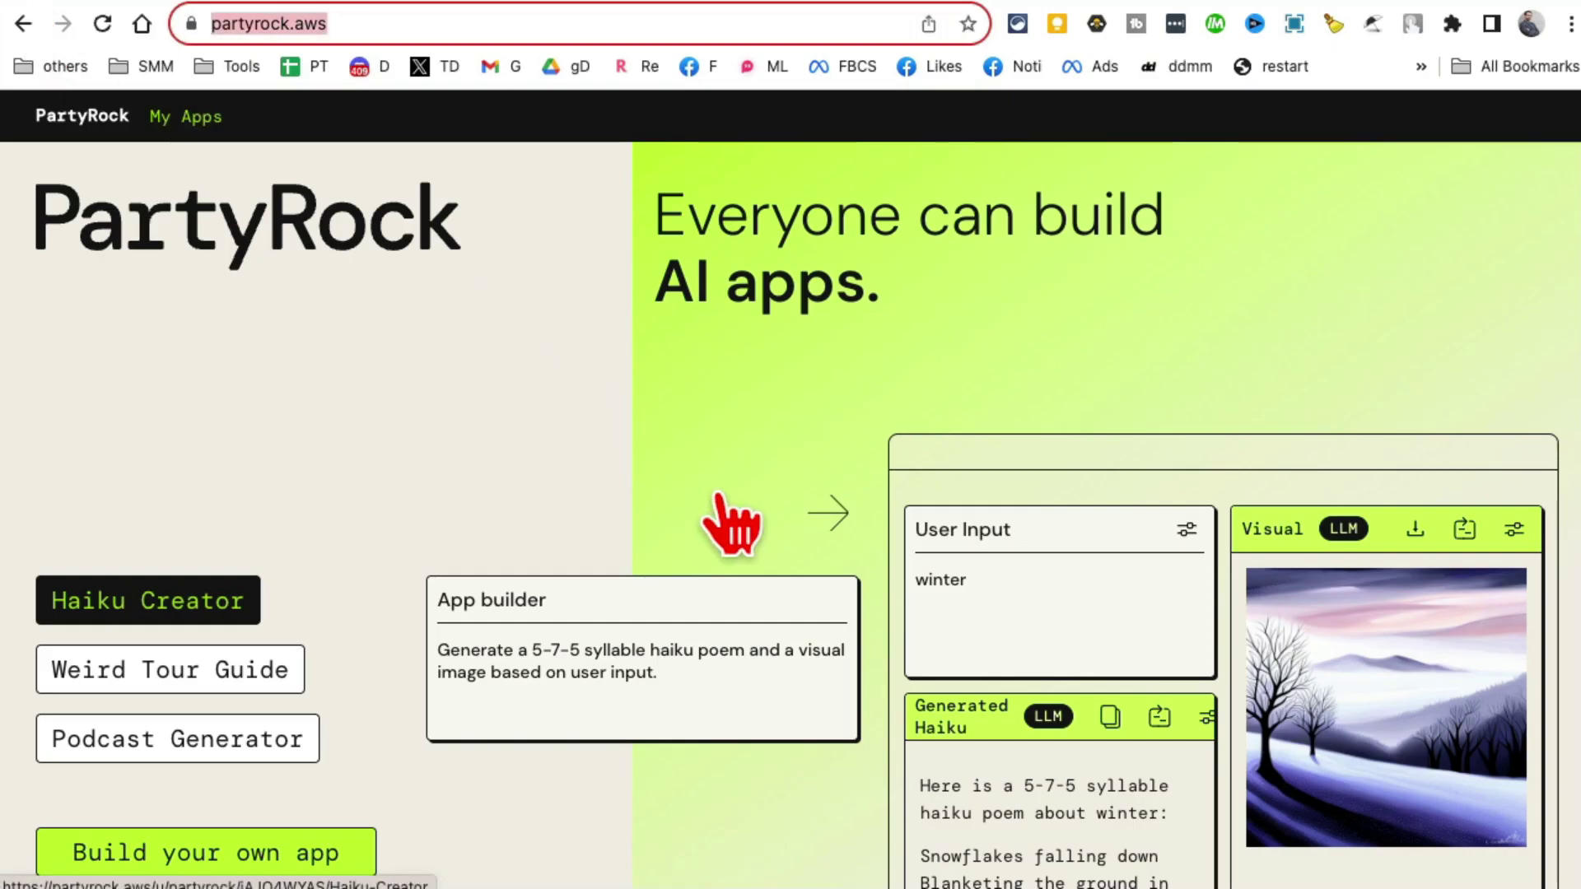
{"action": "scroll", "coordinate": [734, 769], "scroll_direction": "down", "scroll_amount": 6}
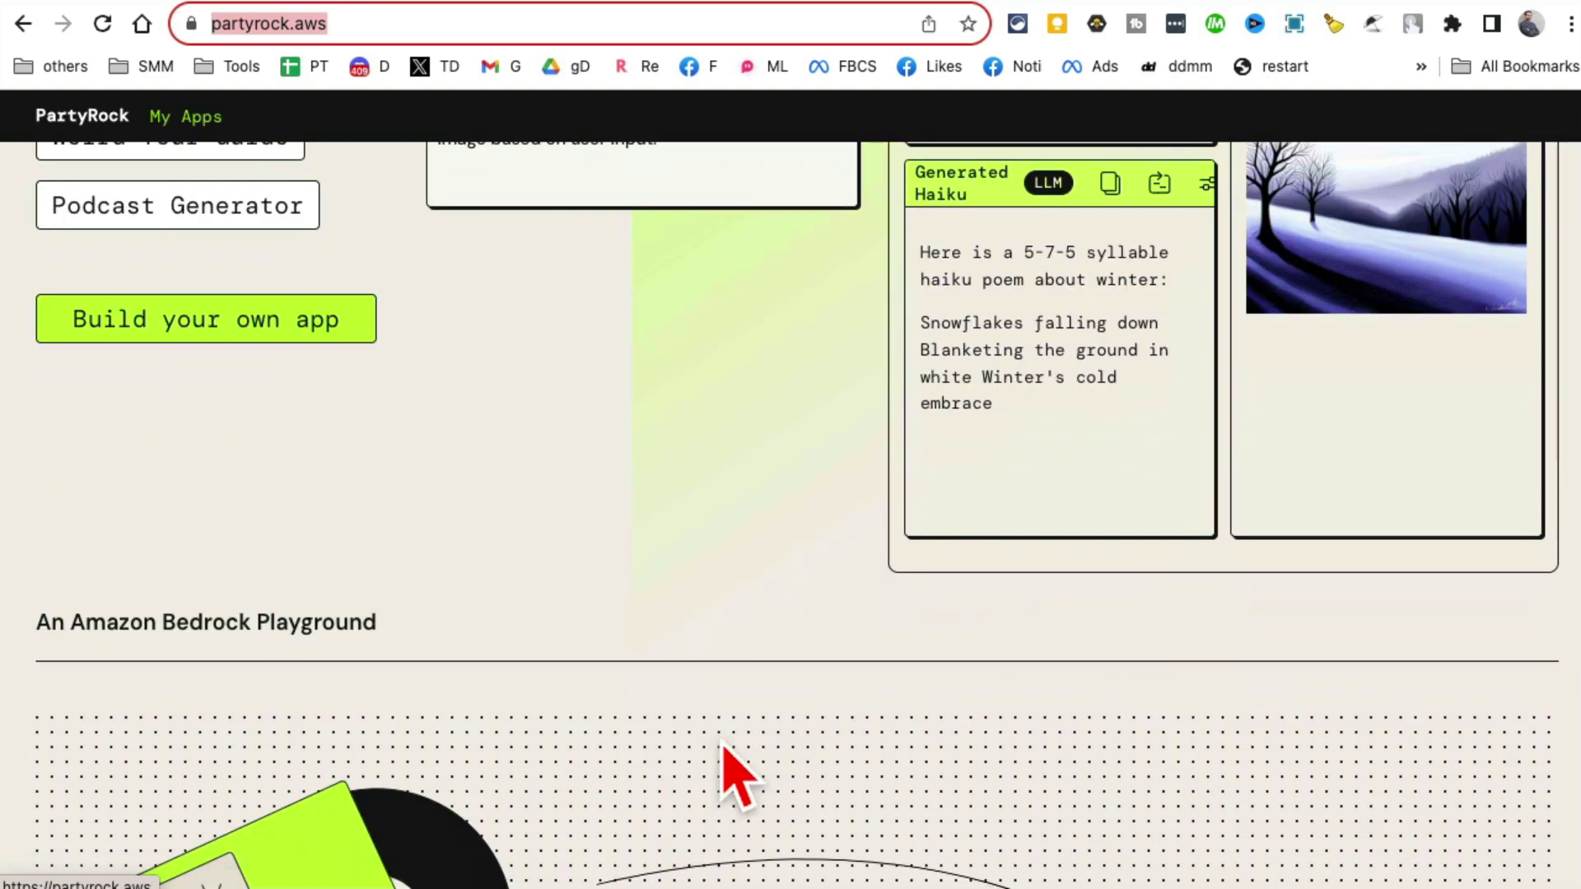
{"action": "scroll", "coordinate": [733, 769], "scroll_direction": "up", "scroll_amount": 1}
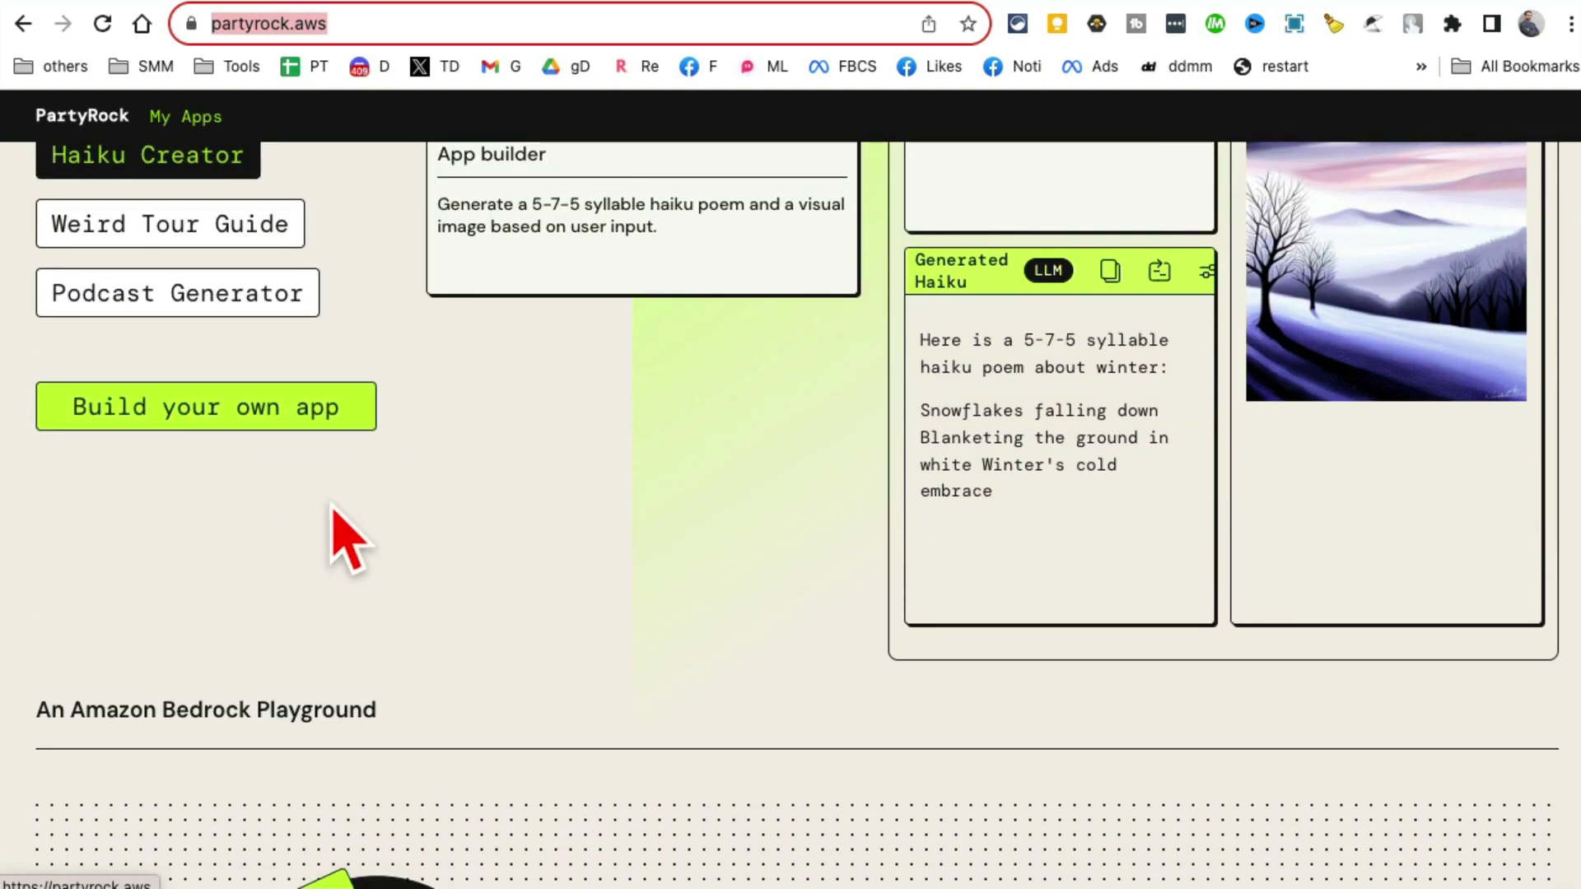
{"action": "scroll", "coordinate": [653, 639], "scroll_direction": "up", "scroll_amount": 5}
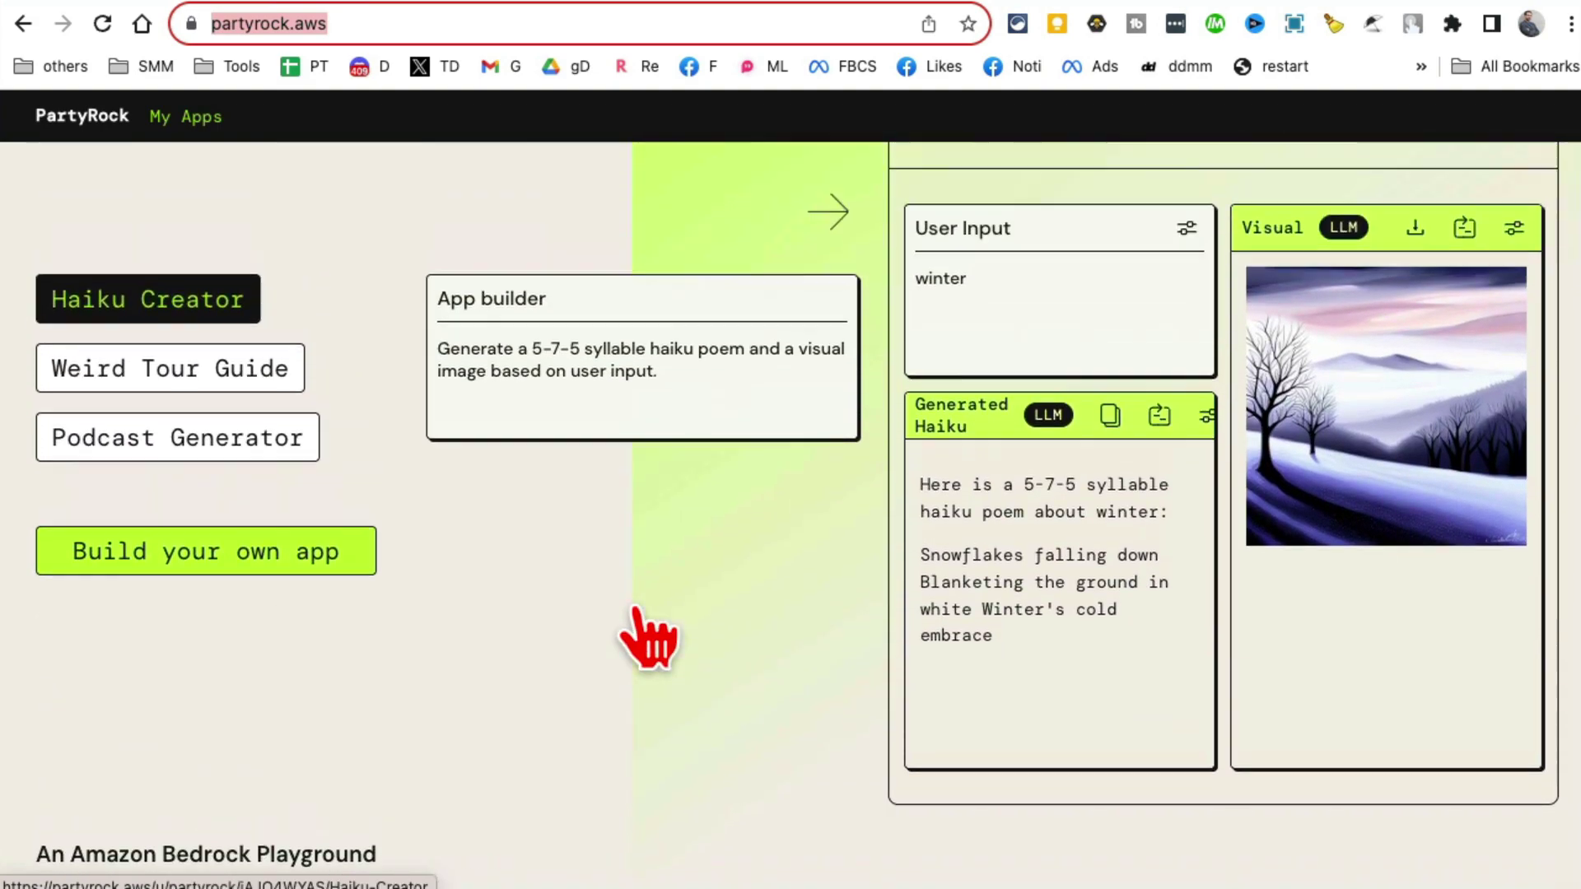
{"action": "scroll", "coordinate": [654, 634], "scroll_direction": "down", "scroll_amount": 5}
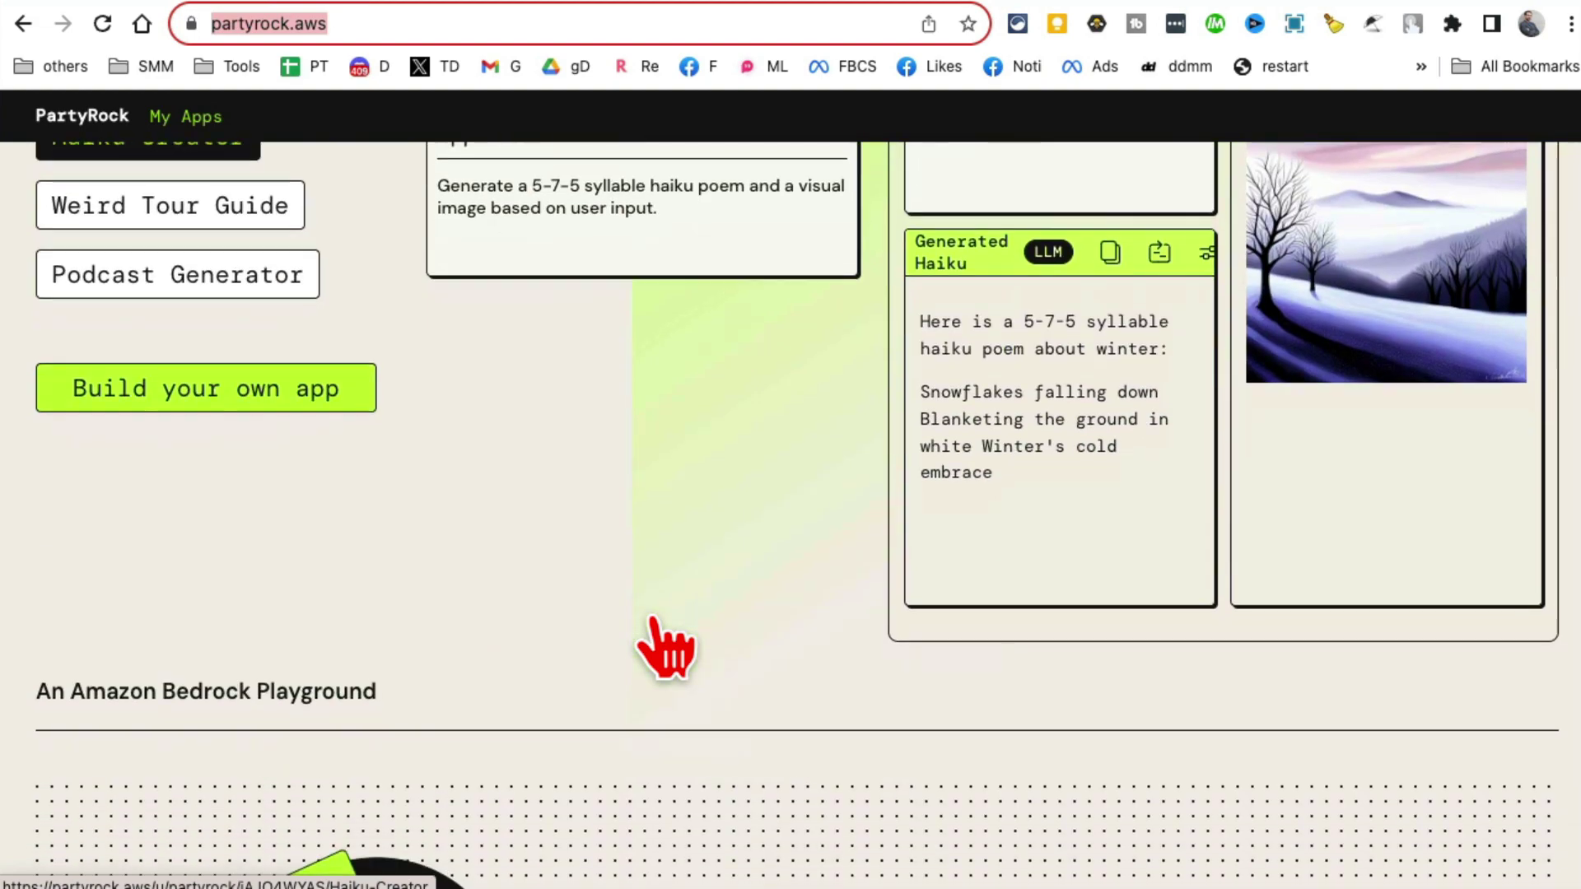
{"action": "scroll", "coordinate": [576, 593], "scroll_direction": "up", "scroll_amount": 3}
{"action": "left_click", "coordinate": [191, 647]}
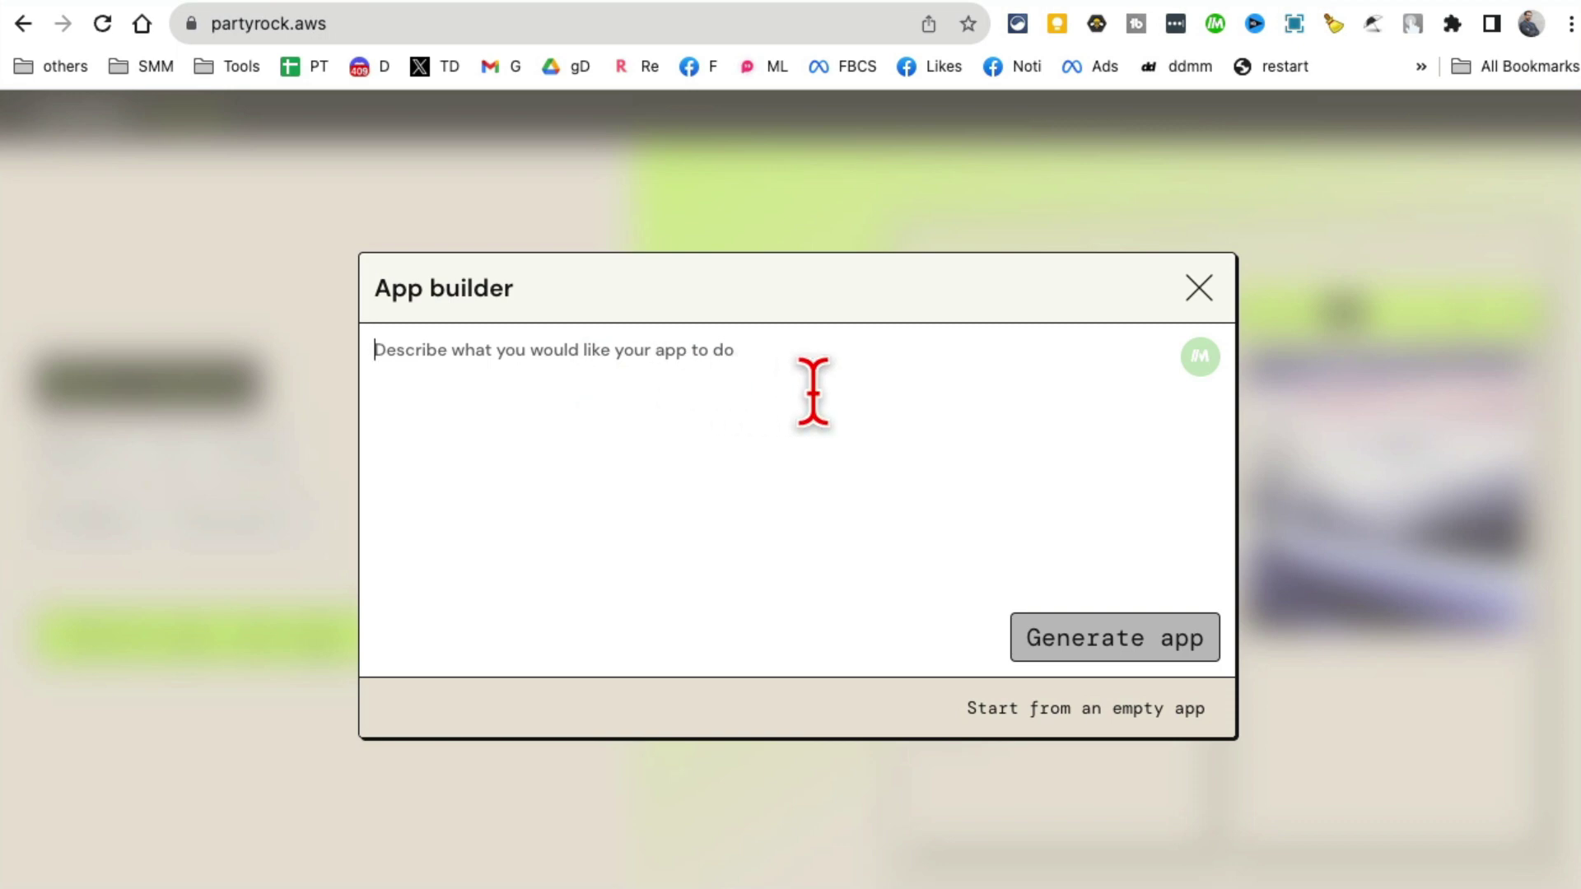
Step: Describe the app as 'a business name generator' and generate it
{"action": "type", "text": "business name generator"}
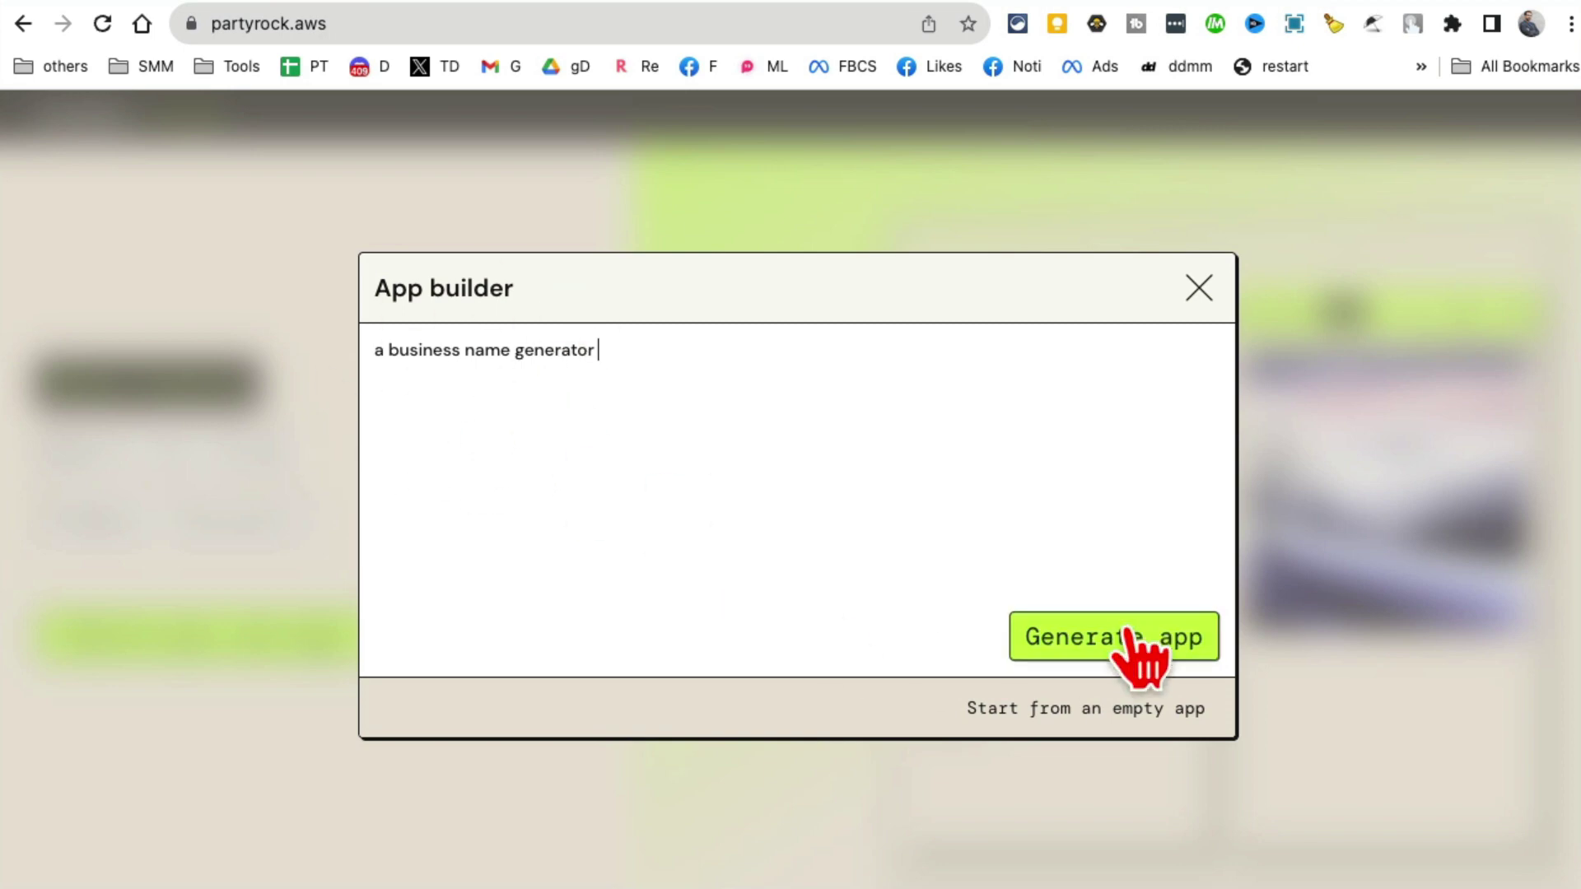
{"action": "left_click", "coordinate": [1132, 659]}
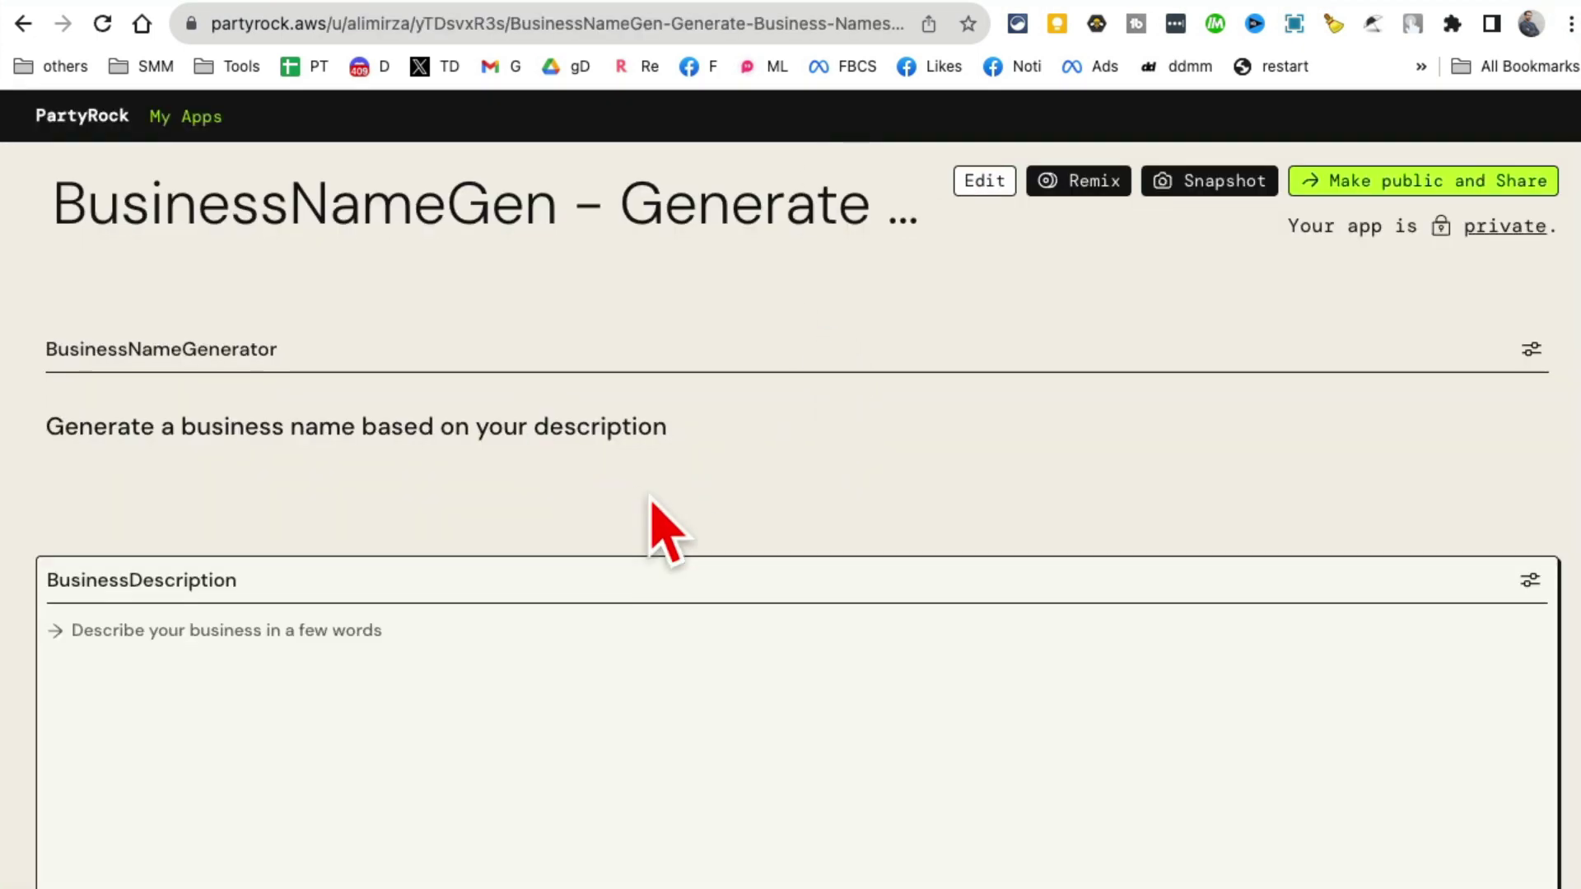
Step: Scroll through the BusinessNameGen widgets and place the cursor in the empty BusinessDescription field
{"action": "scroll", "coordinate": [649, 523], "scroll_direction": "down", "scroll_amount": 4}
{"action": "scroll", "coordinate": [650, 522], "scroll_direction": "up", "scroll_amount": 3}
{"action": "scroll", "coordinate": [763, 484], "scroll_direction": "down", "scroll_amount": 7}
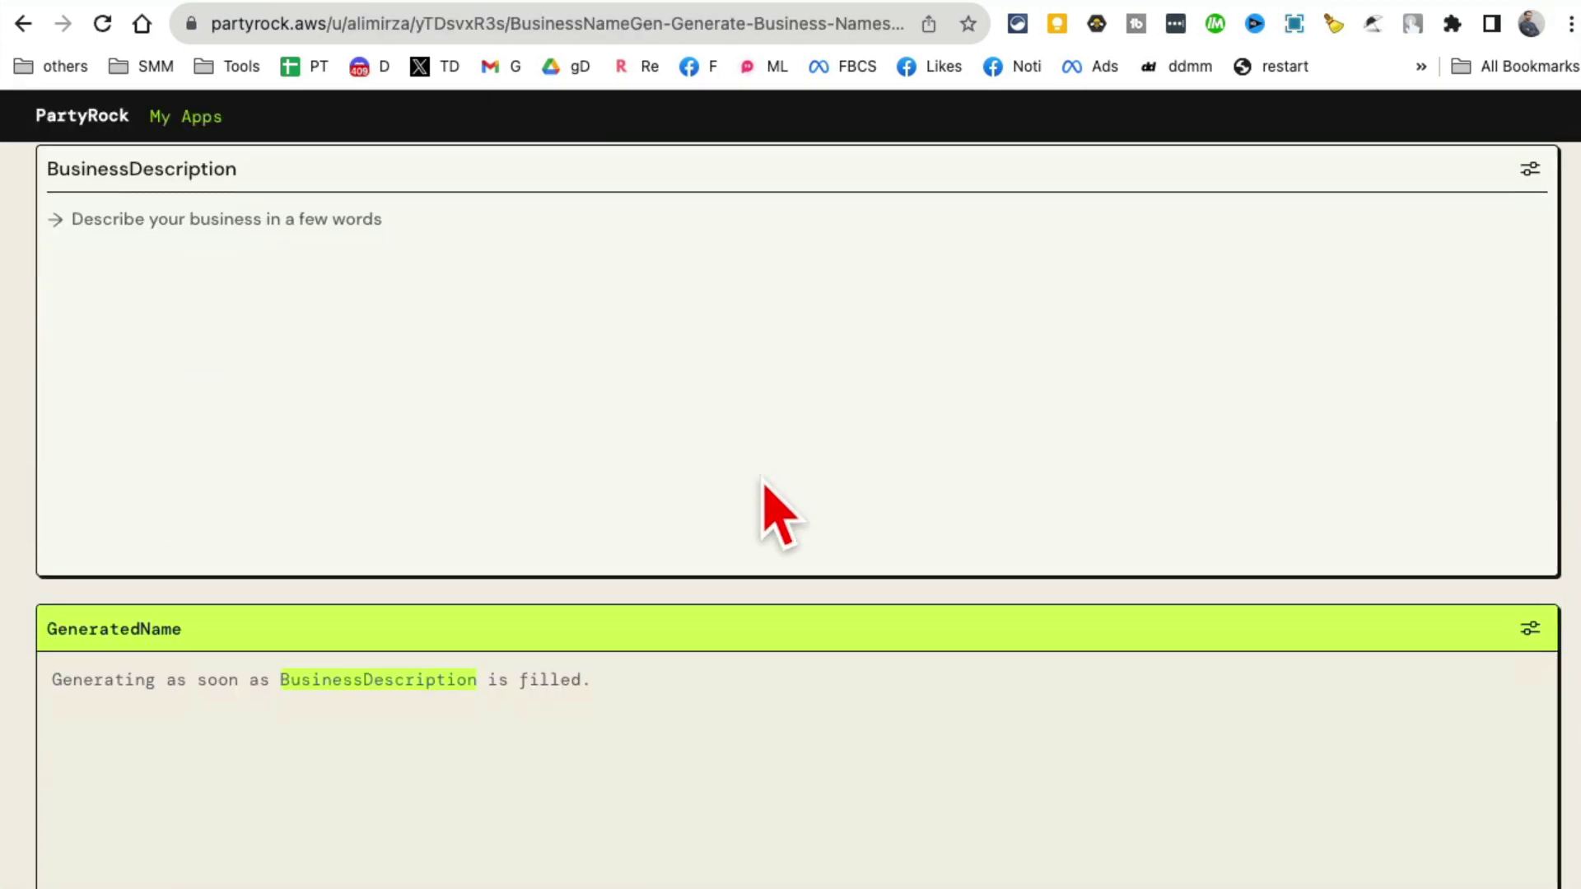
{"action": "scroll", "coordinate": [763, 485], "scroll_direction": "up", "scroll_amount": 6}
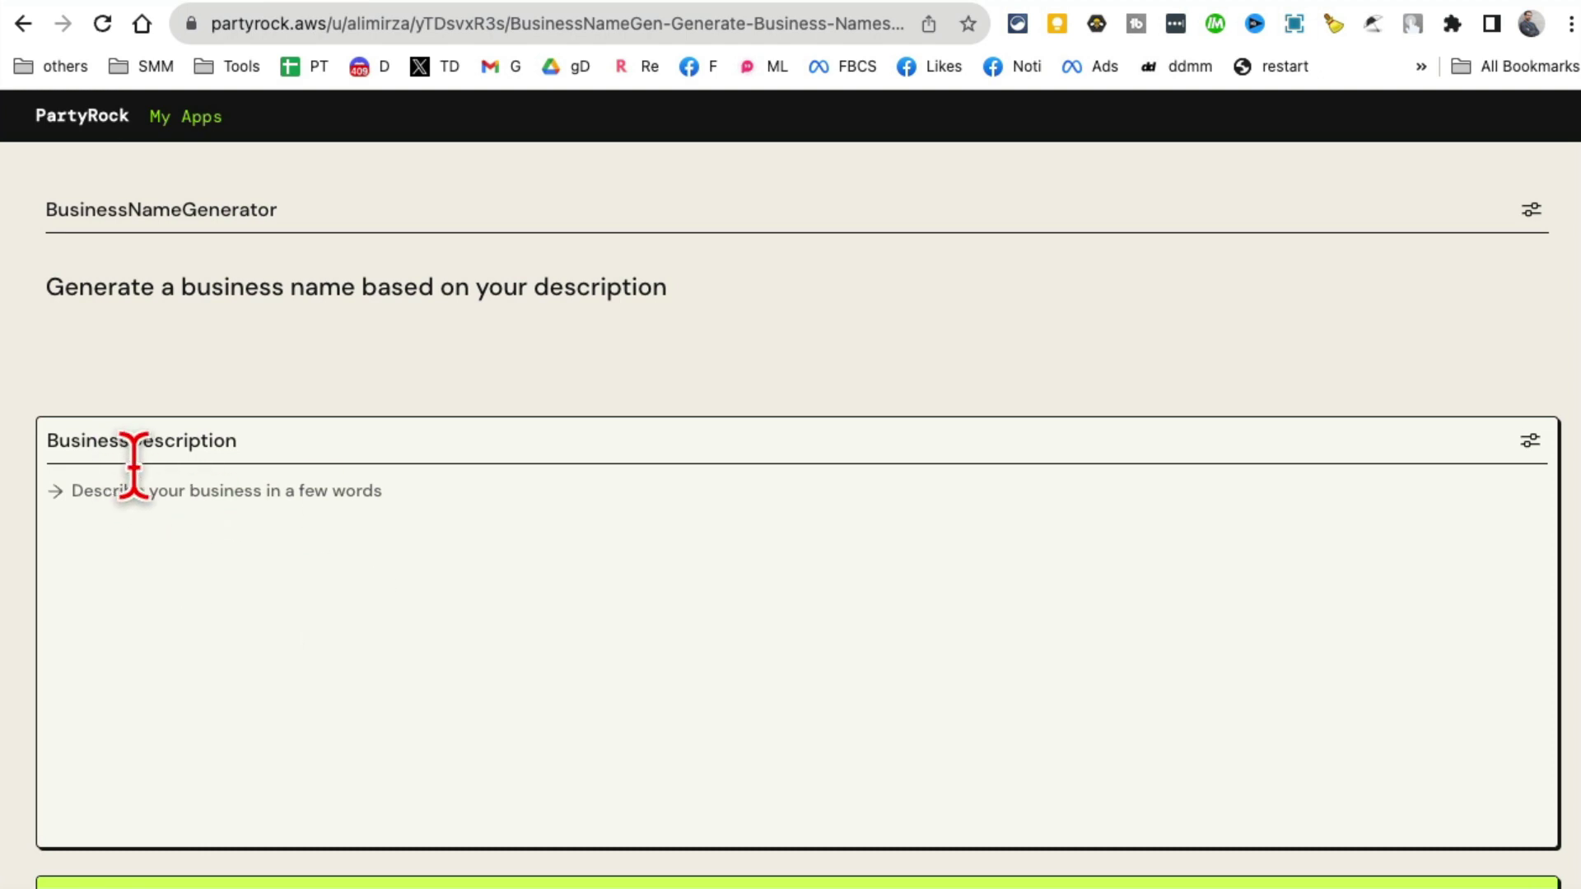
{"action": "left_click", "coordinate": [385, 511]}
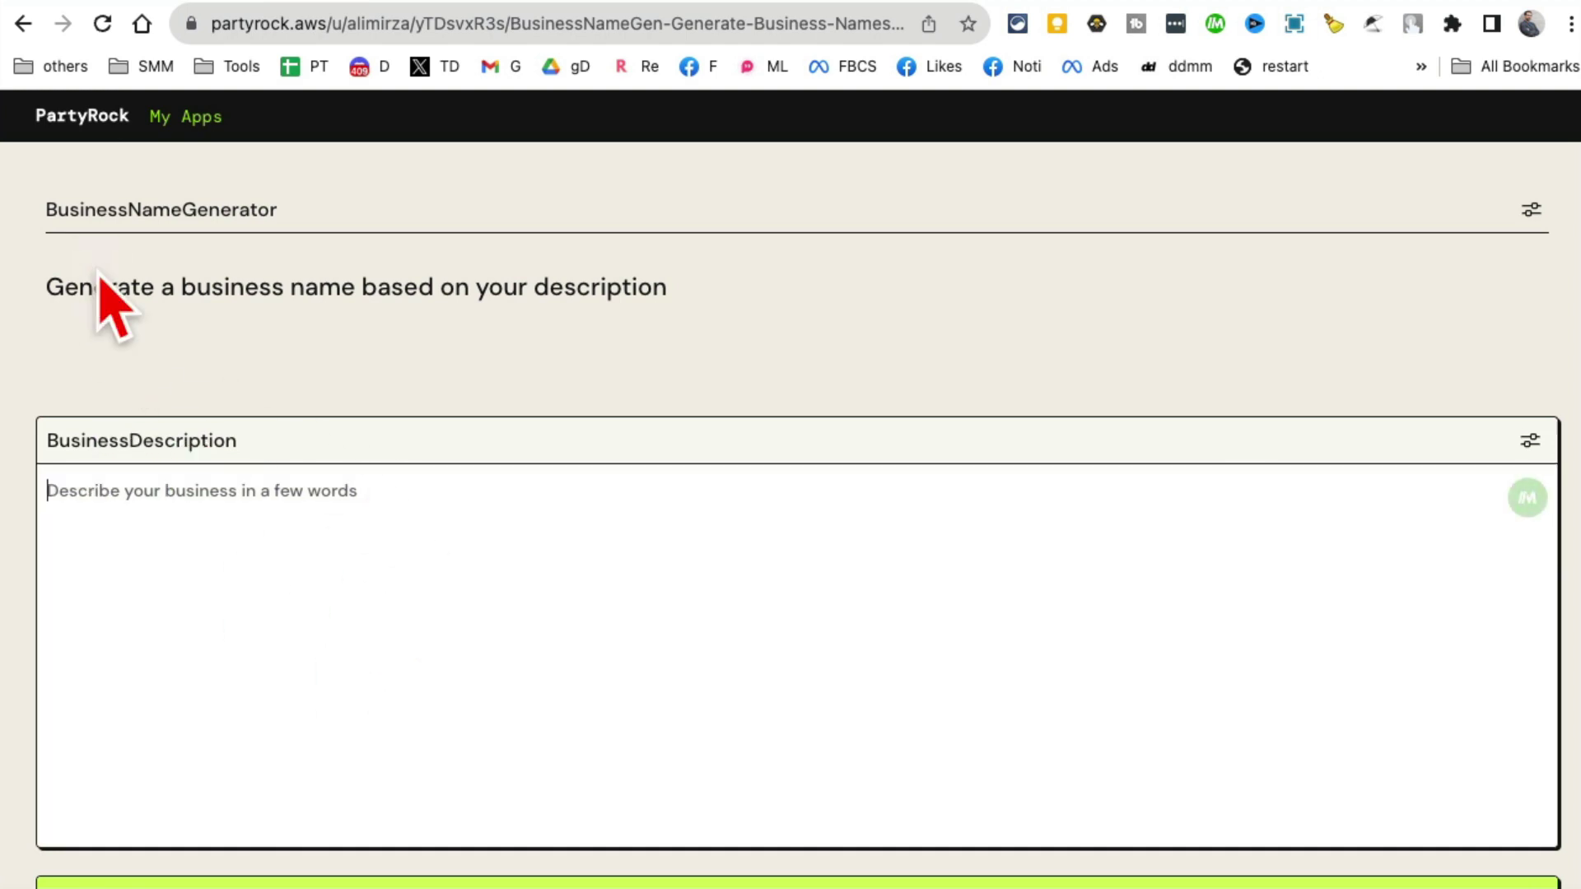
{"action": "scroll", "coordinate": [383, 486], "scroll_direction": "up", "scroll_amount": 2}
{"action": "scroll", "coordinate": [383, 486], "scroll_direction": "up", "scroll_amount": 1}
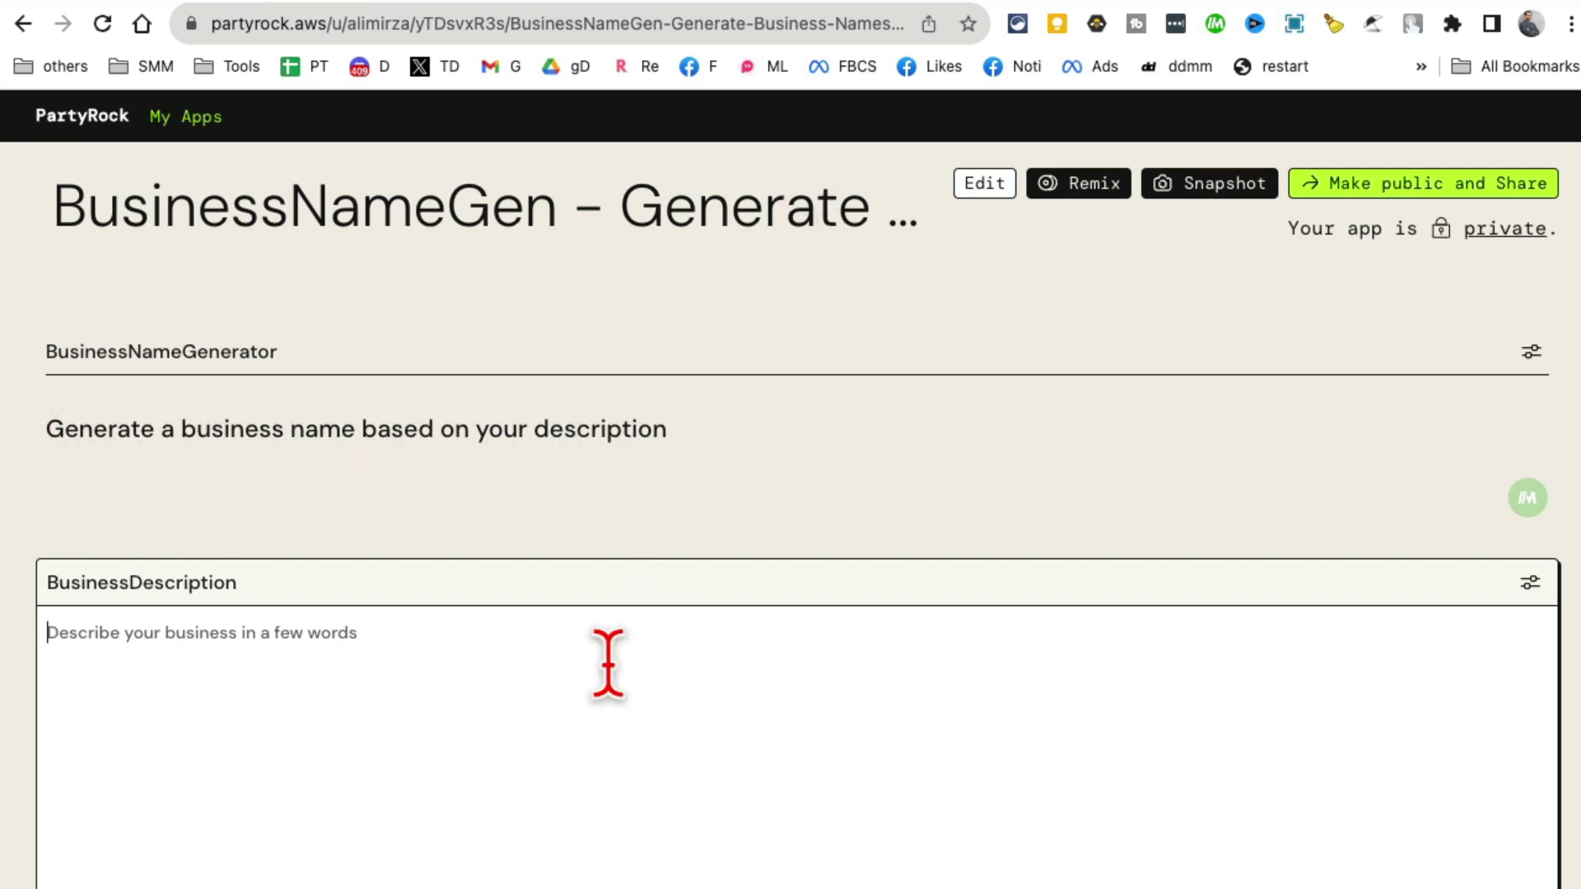
{"action": "left_click", "coordinate": [480, 741]}
{"action": "scroll", "coordinate": [254, 486], "scroll_direction": "down", "scroll_amount": 4}
{"action": "scroll", "coordinate": [260, 495], "scroll_direction": "up", "scroll_amount": 1}
{"action": "scroll", "coordinate": [260, 495], "scroll_direction": "up", "scroll_amount": 2}
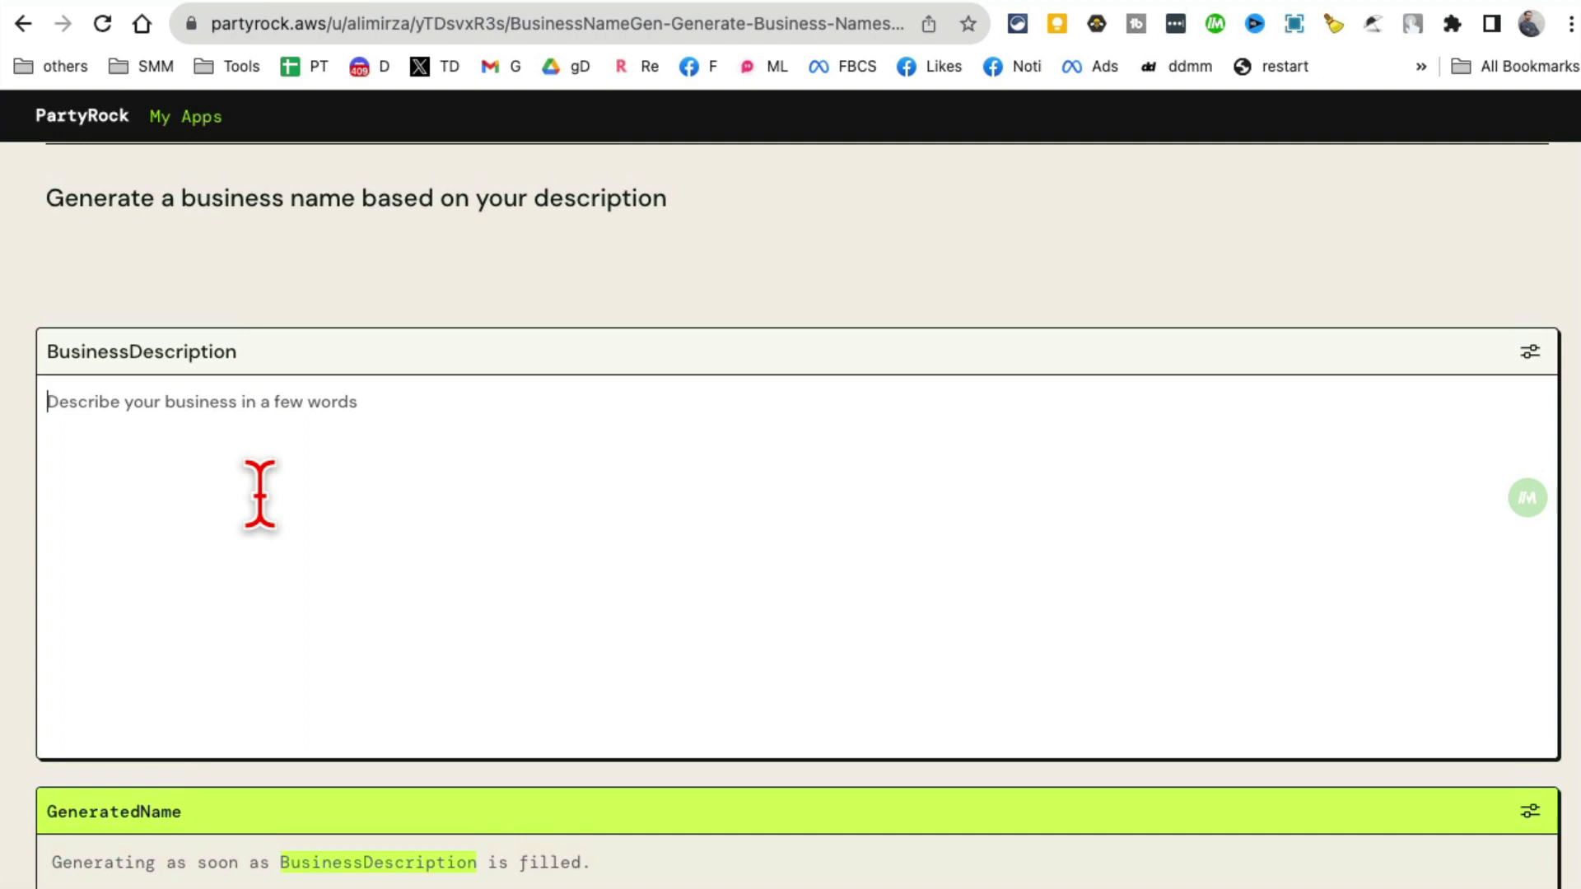
Step: Enter 'AI notes taking app' as the business description and scroll to GeneratedName
{"action": "type", "text": "AI notes taking app"}
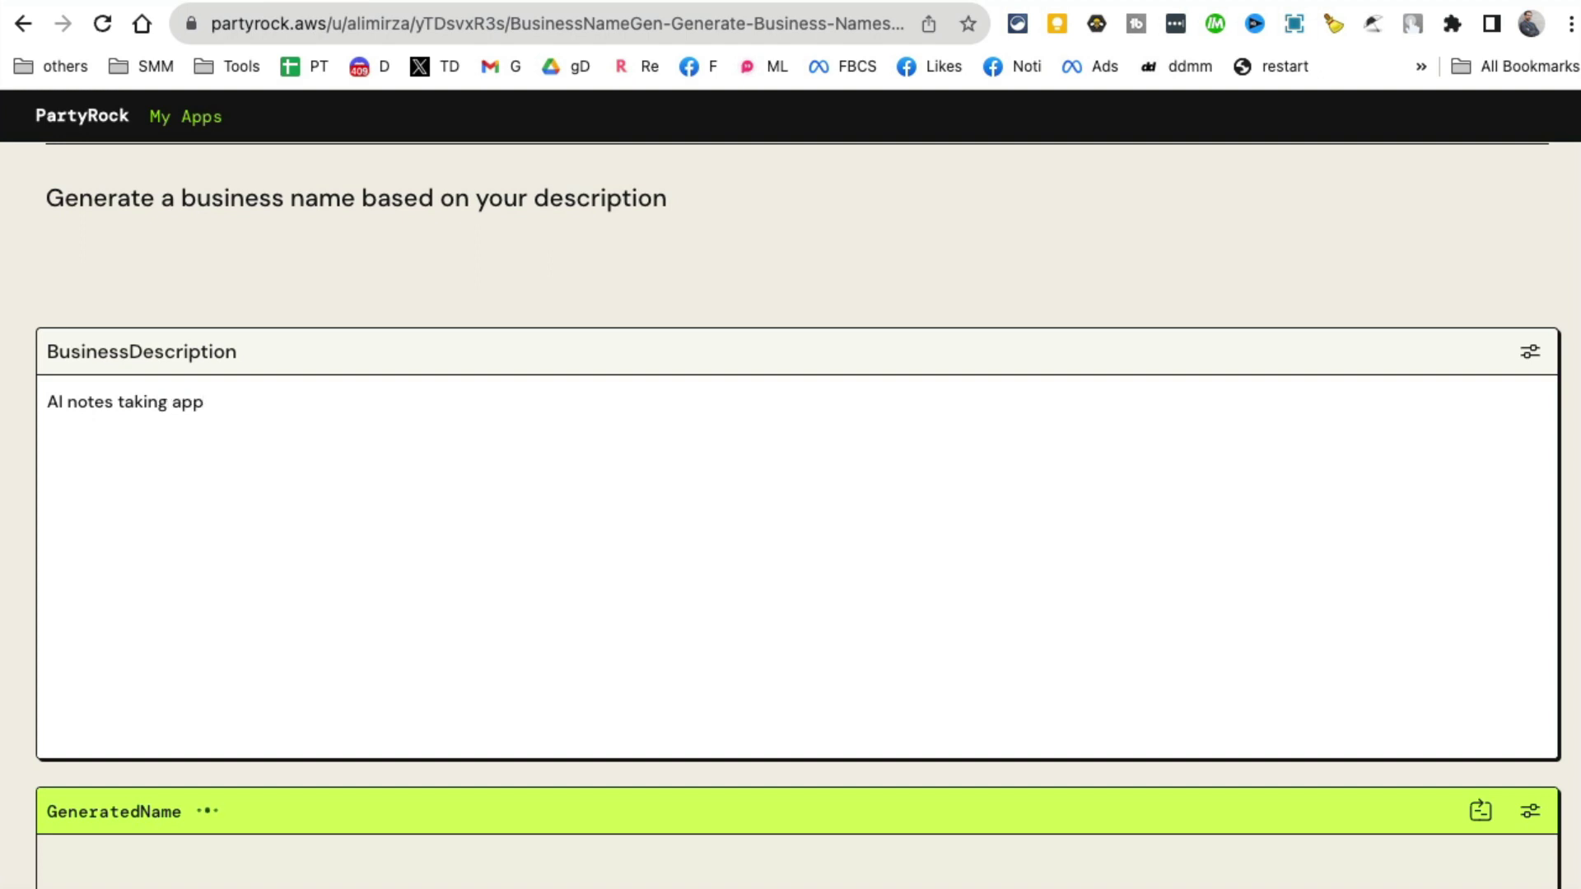
{"action": "scroll", "coordinate": [370, 560], "scroll_direction": "down", "scroll_amount": 7}
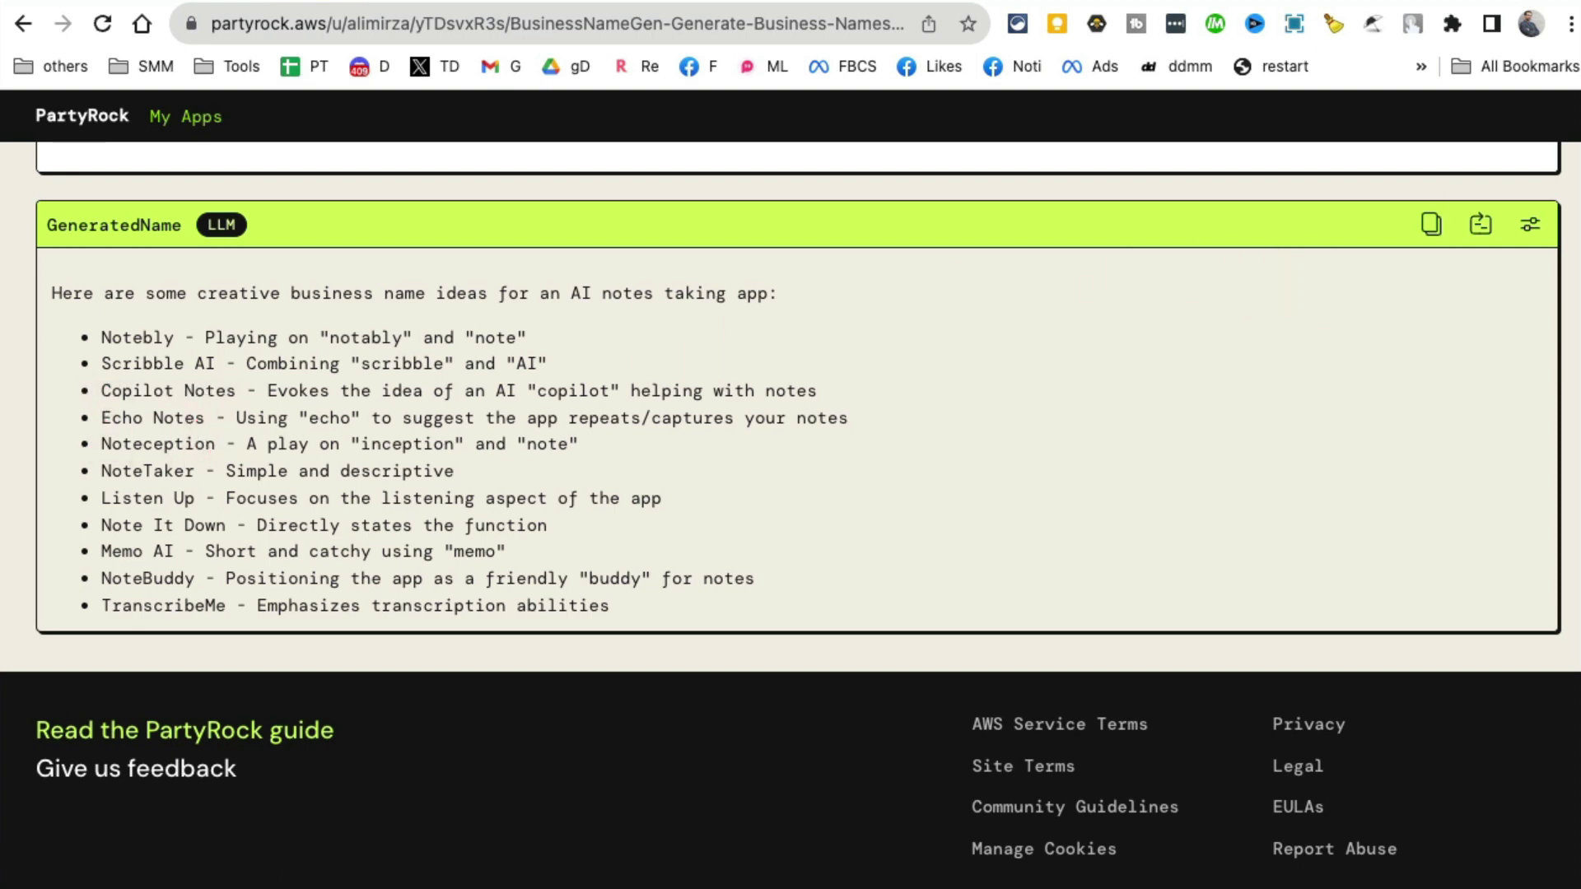
{"action": "scroll", "coordinate": [577, 461], "scroll_direction": "down", "scroll_amount": 2}
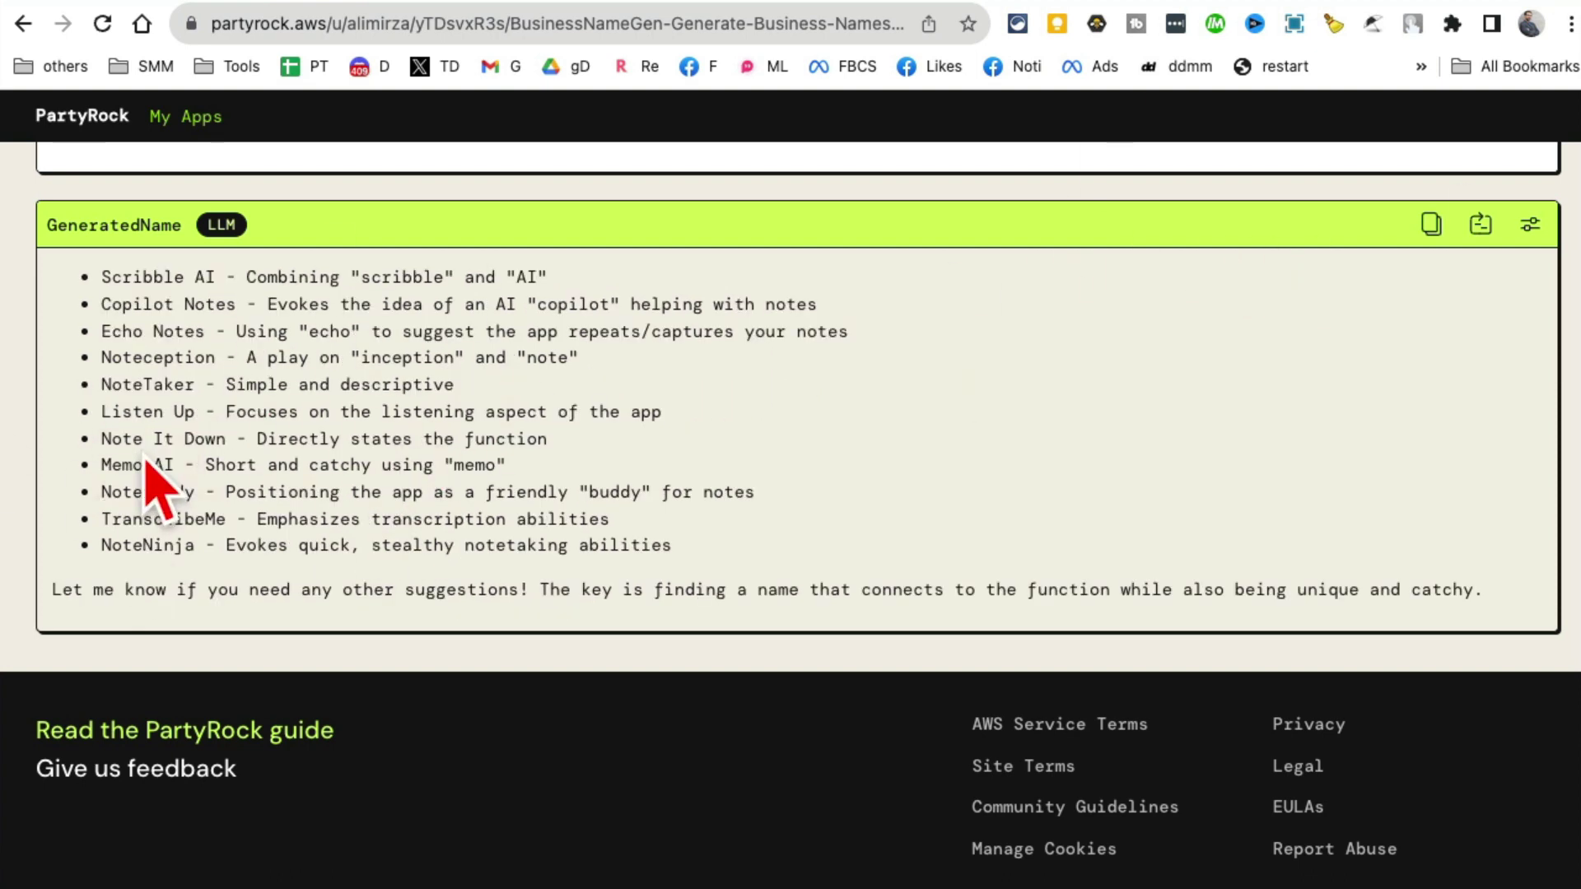
Step: Look over the generated business name ideas, highlighting 'Memo AI'
{"action": "left_click_drag", "start_coordinate": [150, 416], "coordinate": [212, 540]}
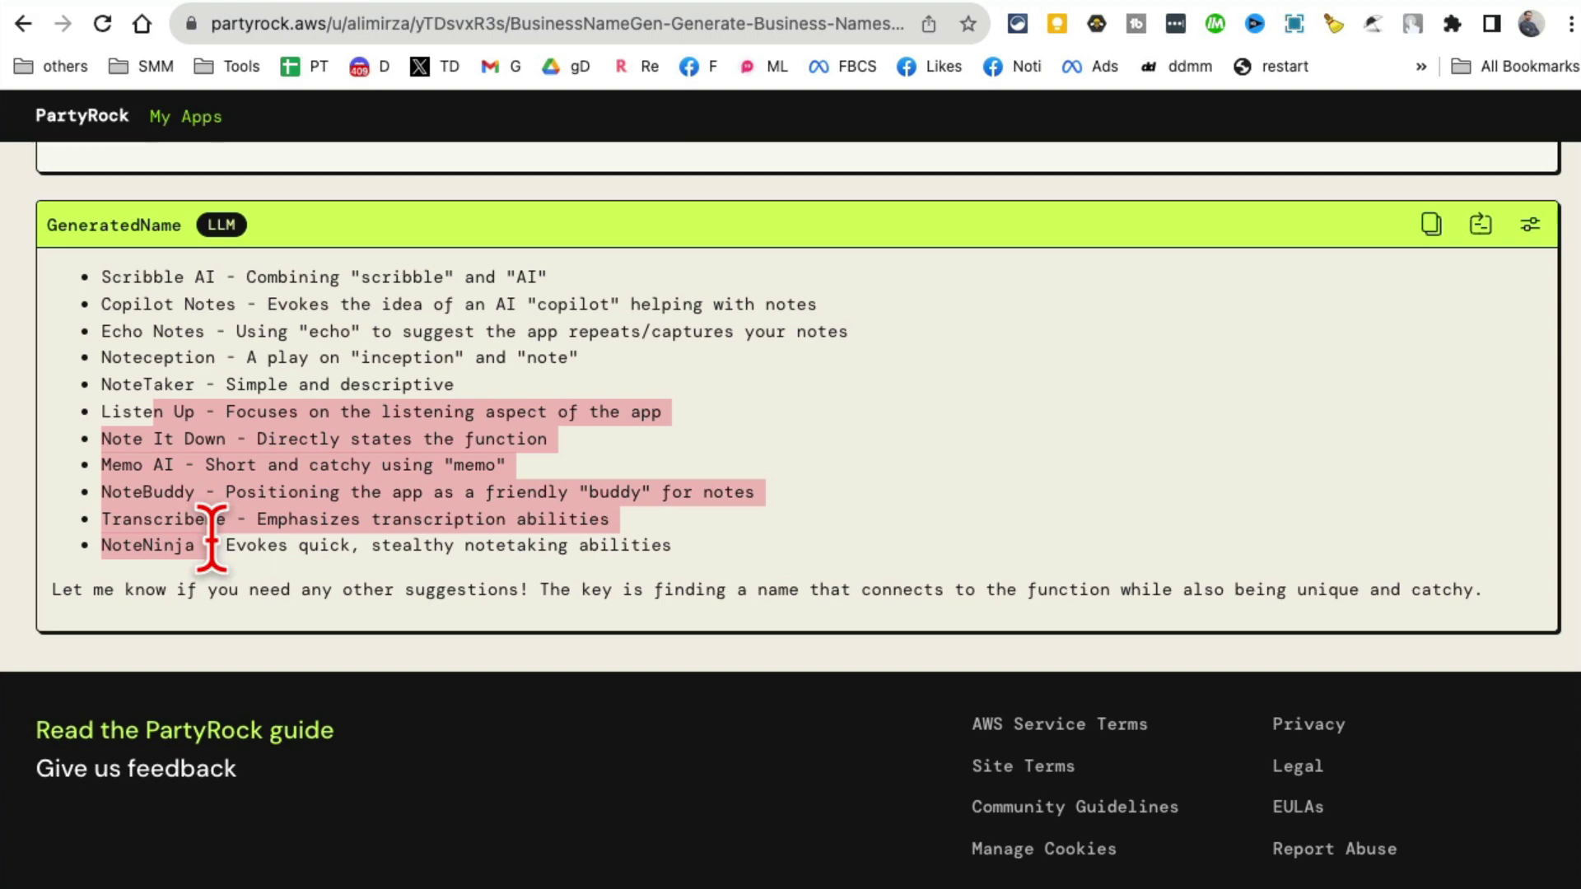
{"action": "left_click", "coordinate": [246, 569]}
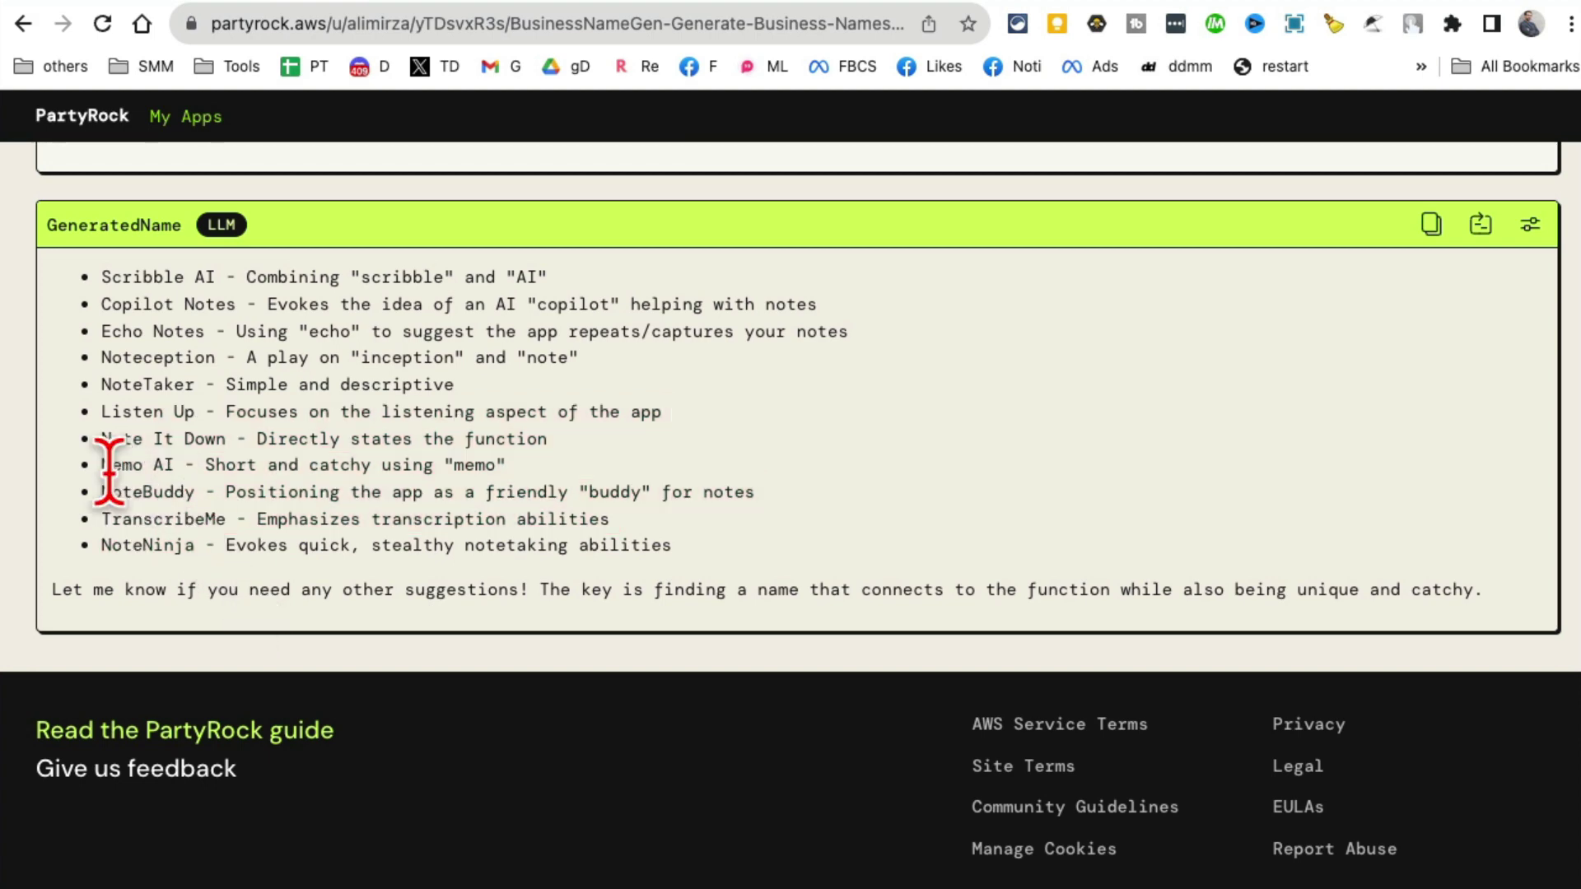
{"action": "left_click_drag", "start_coordinate": [105, 466], "coordinate": [200, 466]}
{"action": "scroll", "coordinate": [411, 624], "scroll_direction": "up", "scroll_amount": 2}
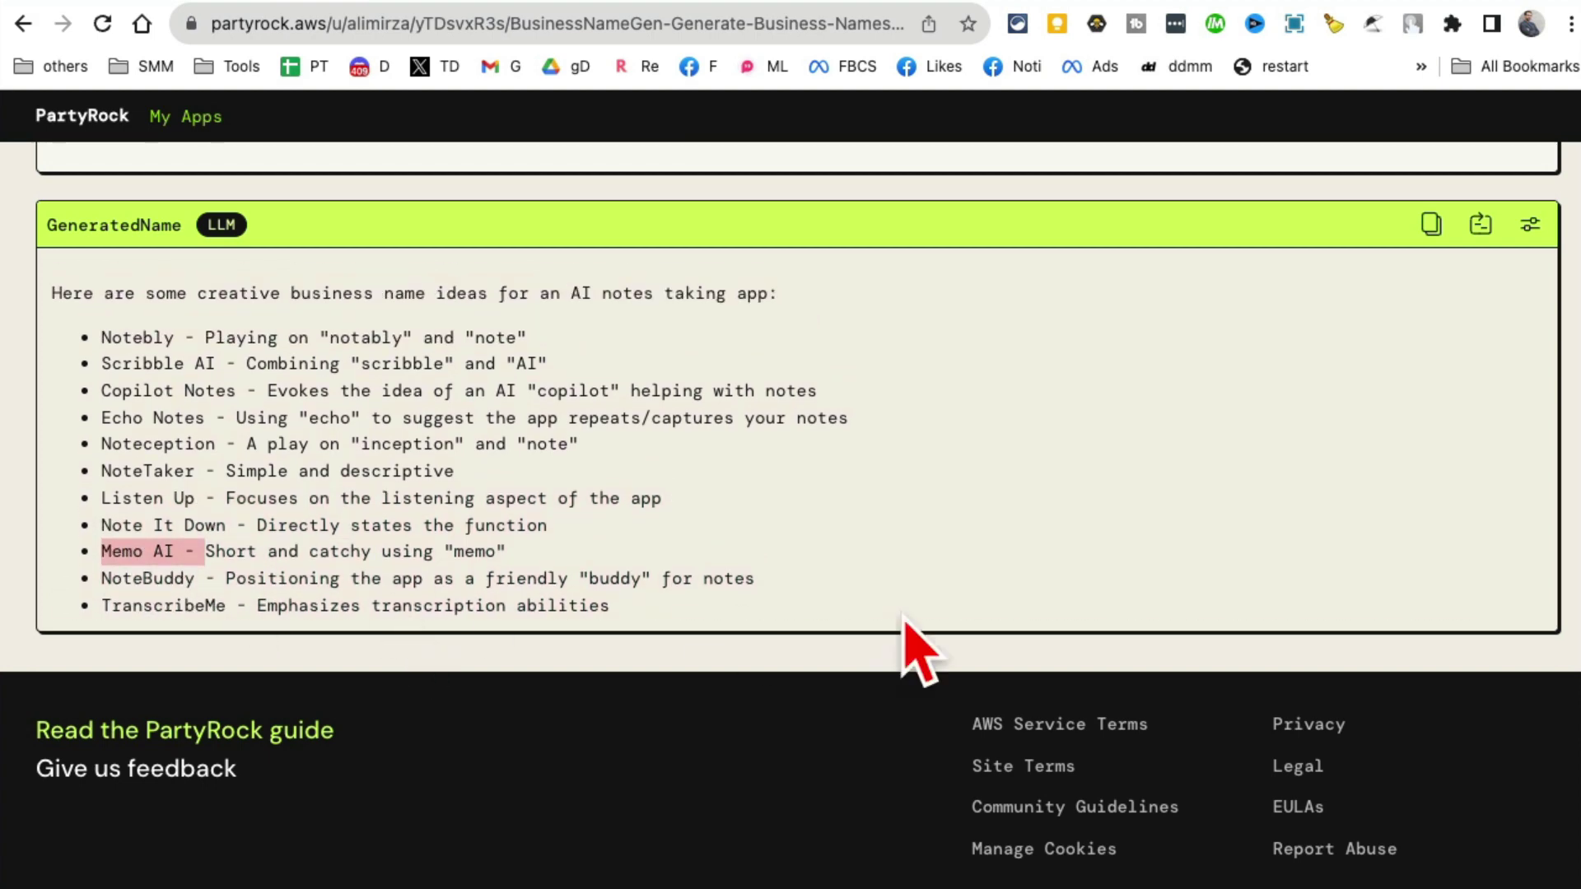
{"action": "scroll", "coordinate": [914, 650], "scroll_direction": "up", "scroll_amount": 15}
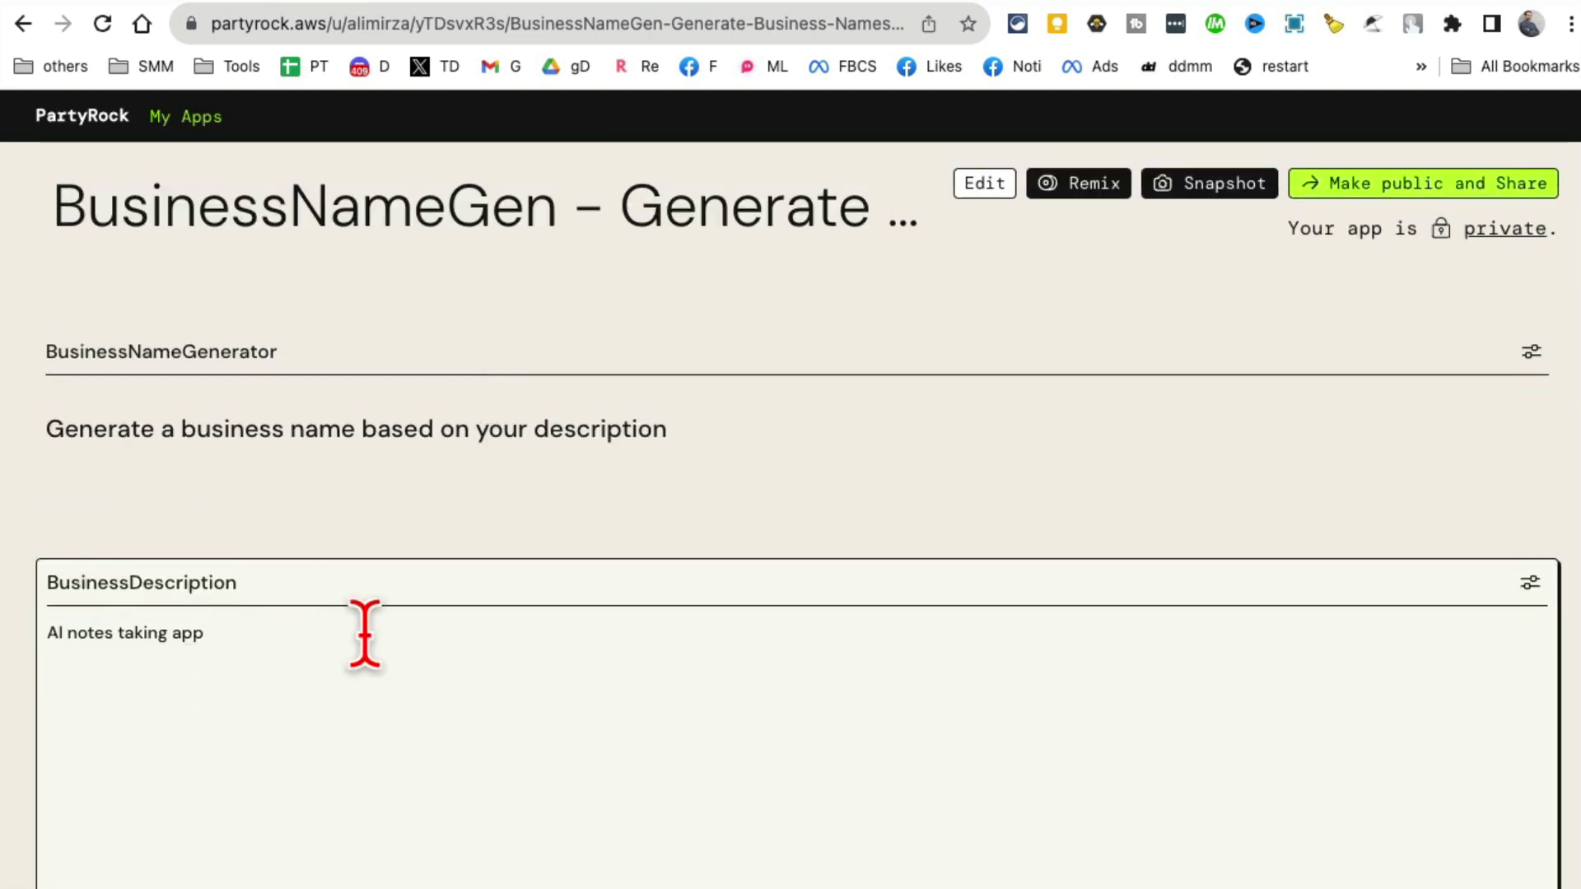
{"action": "scroll", "coordinate": [365, 634], "scroll_direction": "down", "scroll_amount": 8}
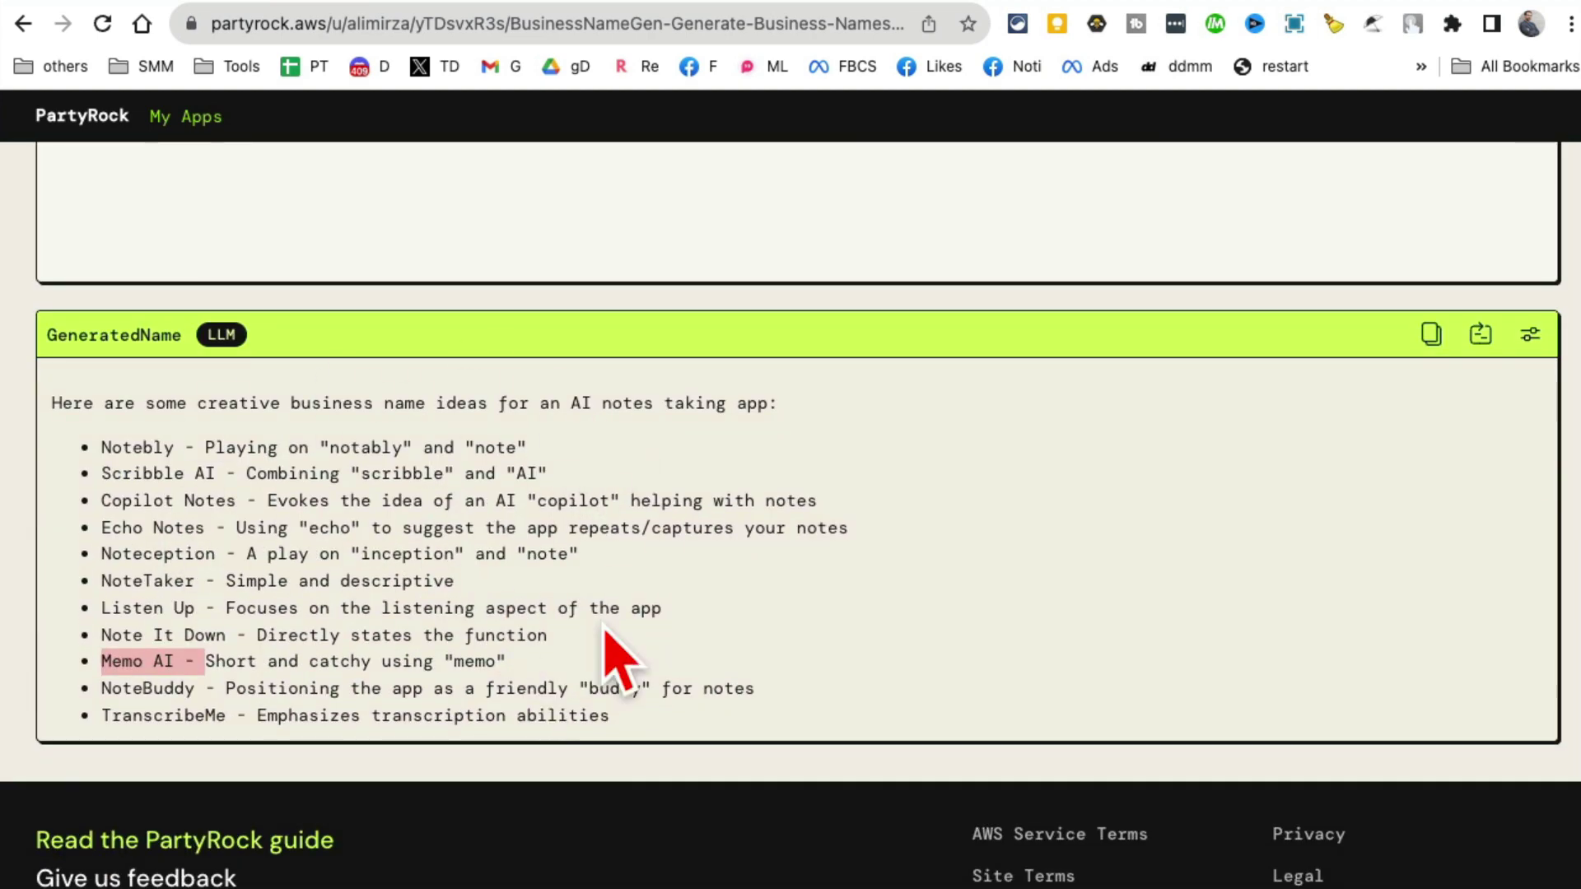
{"action": "scroll", "coordinate": [762, 700], "scroll_direction": "up", "scroll_amount": 8}
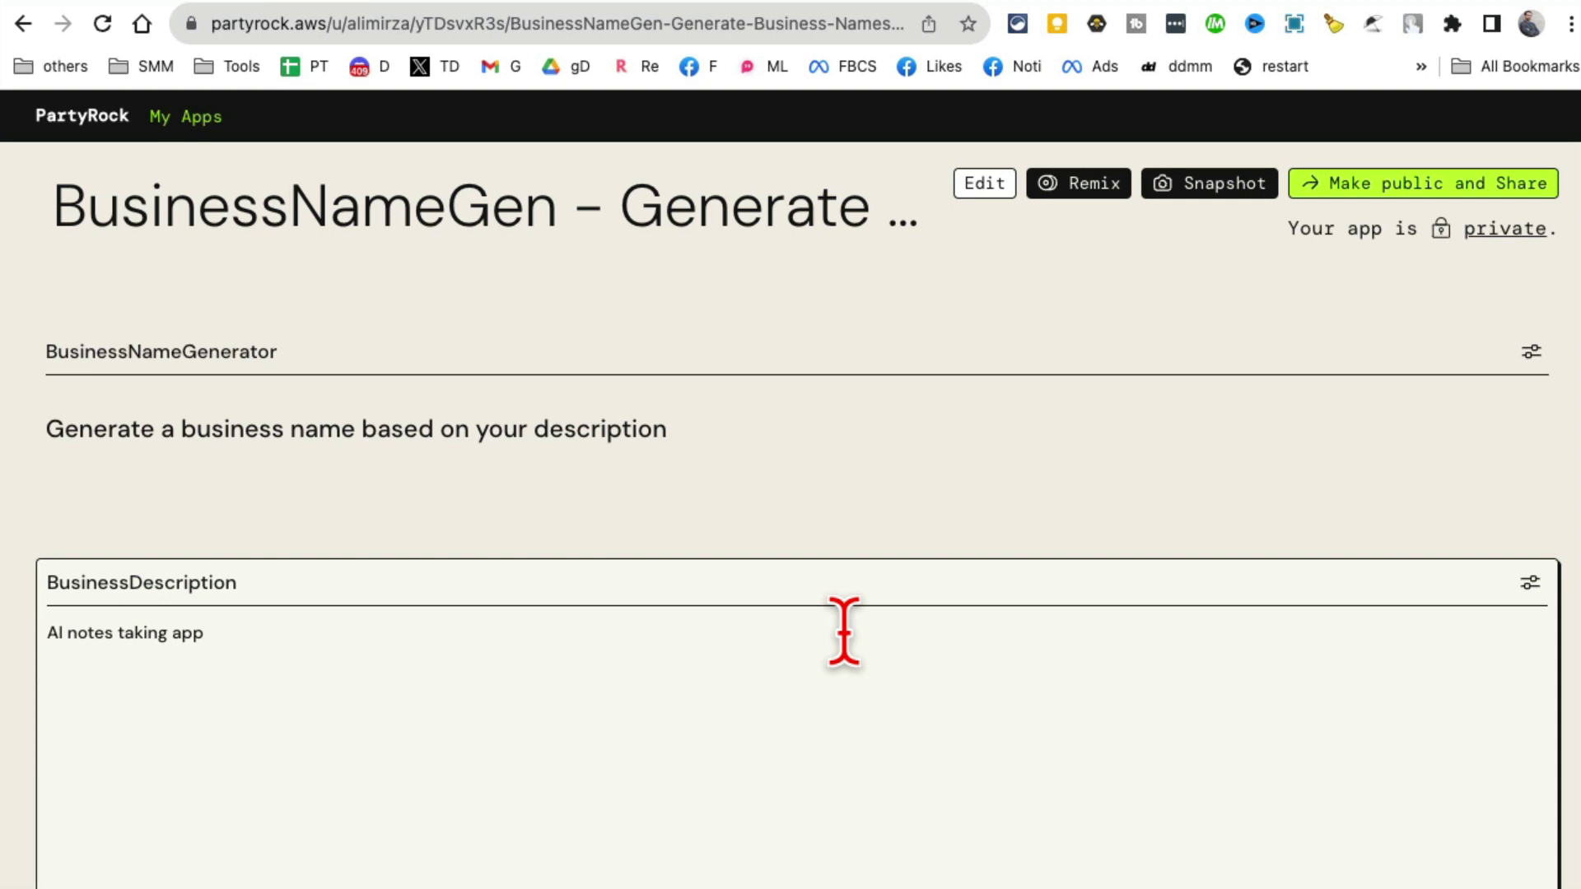
{"action": "scroll", "coordinate": [847, 625], "scroll_direction": "down", "scroll_amount": 3}
Step: Open the BusinessDescription widget settings to view its title and placeholder text
{"action": "left_click", "coordinate": [1529, 352]}
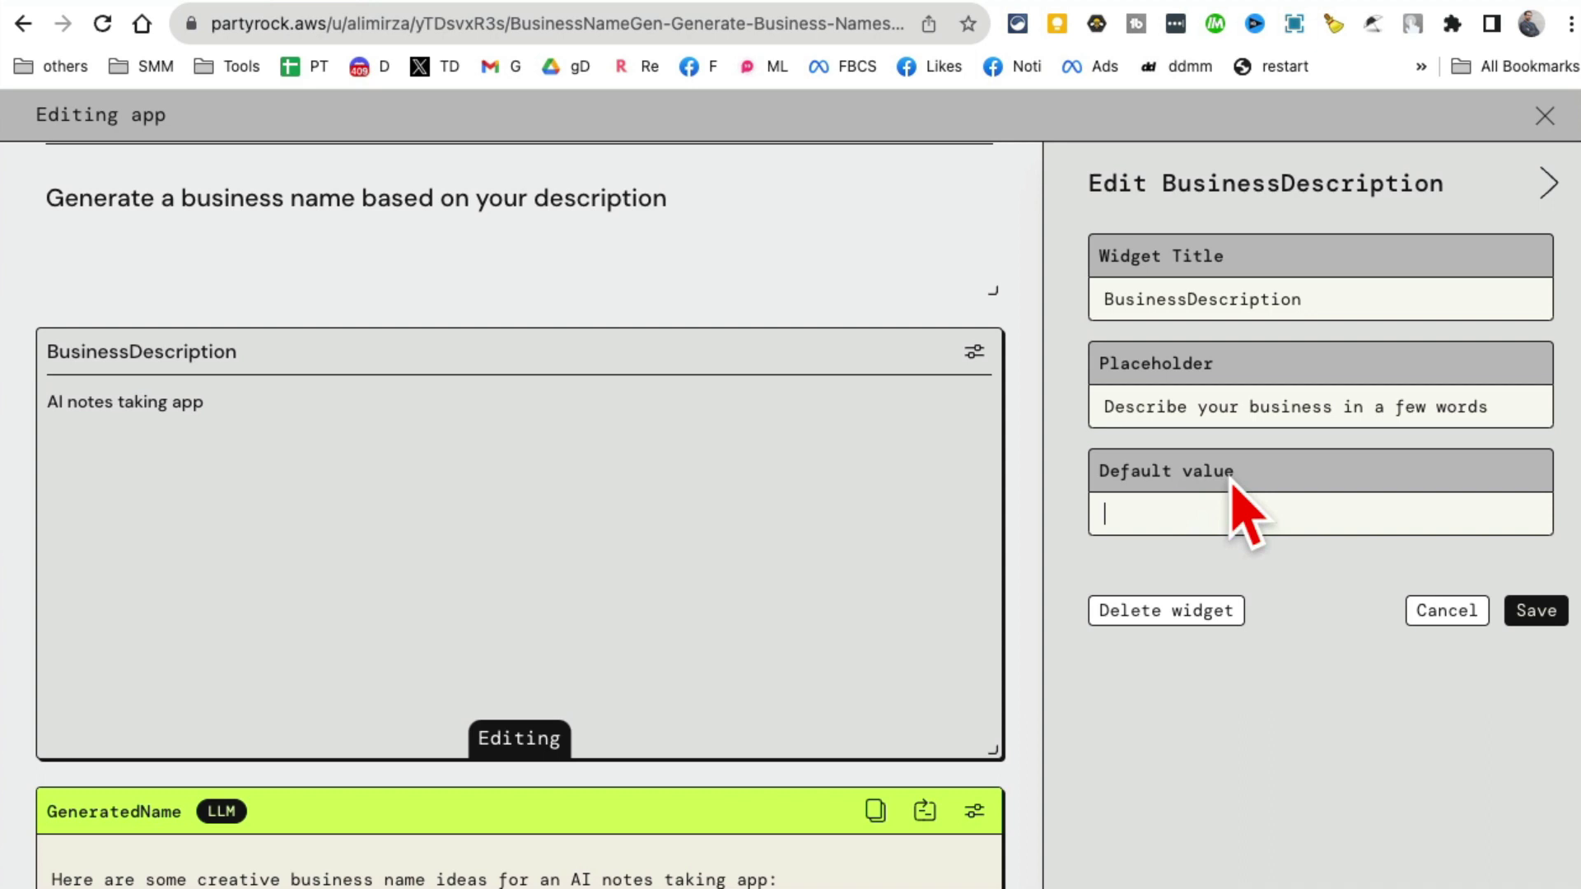
Step: Close the settings and resize GeneratedName, placing it beside BusinessDescription
{"action": "left_click", "coordinate": [1446, 612]}
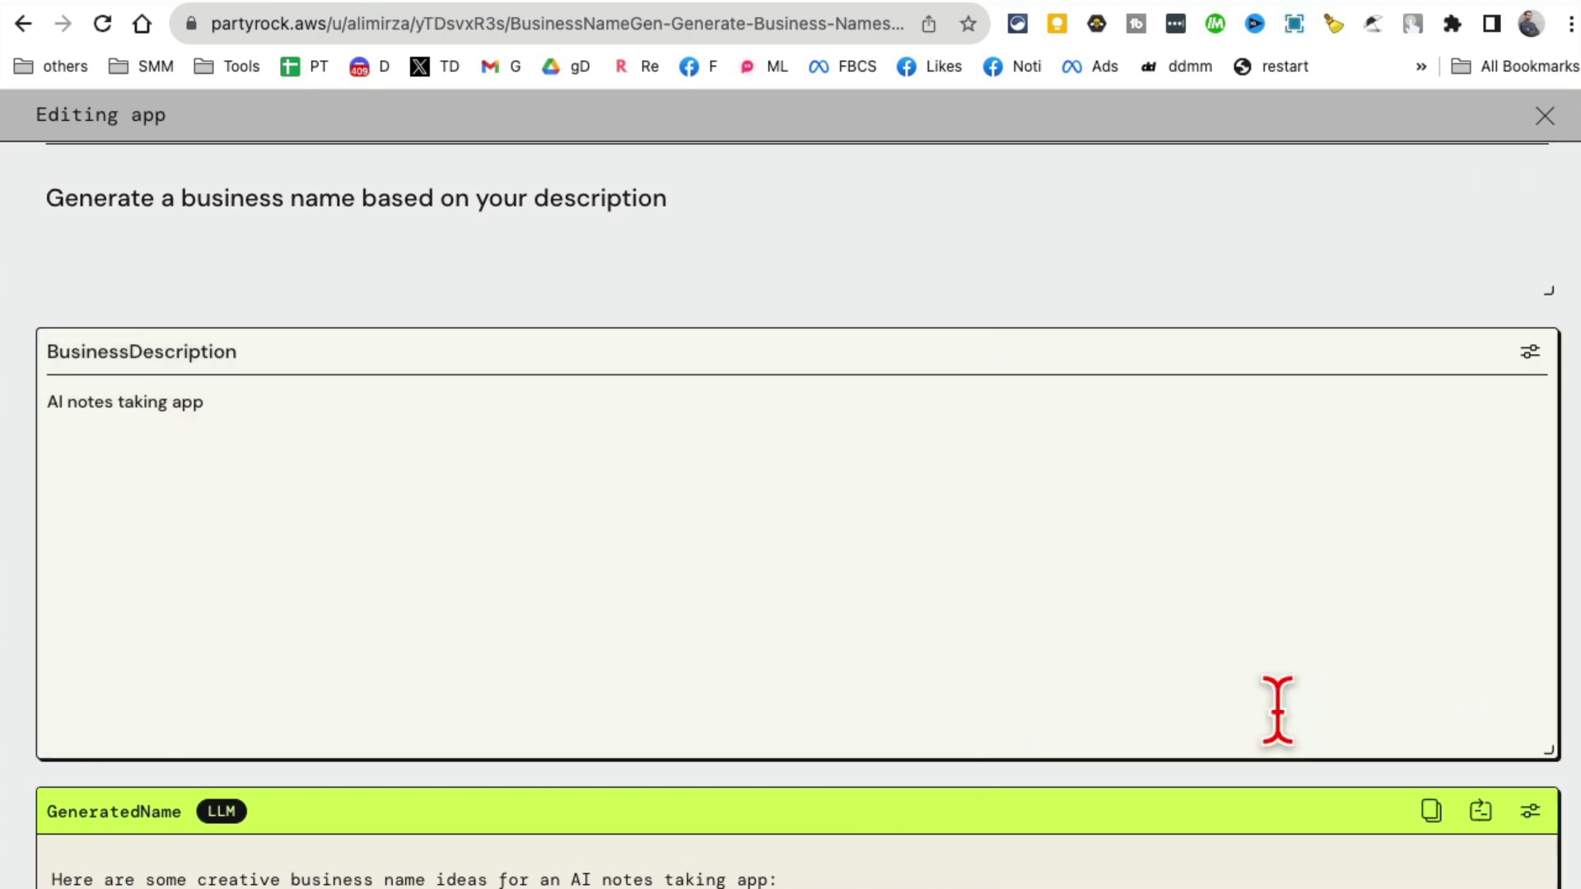
{"action": "left_click_drag", "start_coordinate": [1560, 766], "coordinate": [520, 683]}
{"action": "left_click_drag", "start_coordinate": [631, 745], "coordinate": [1091, 362]}
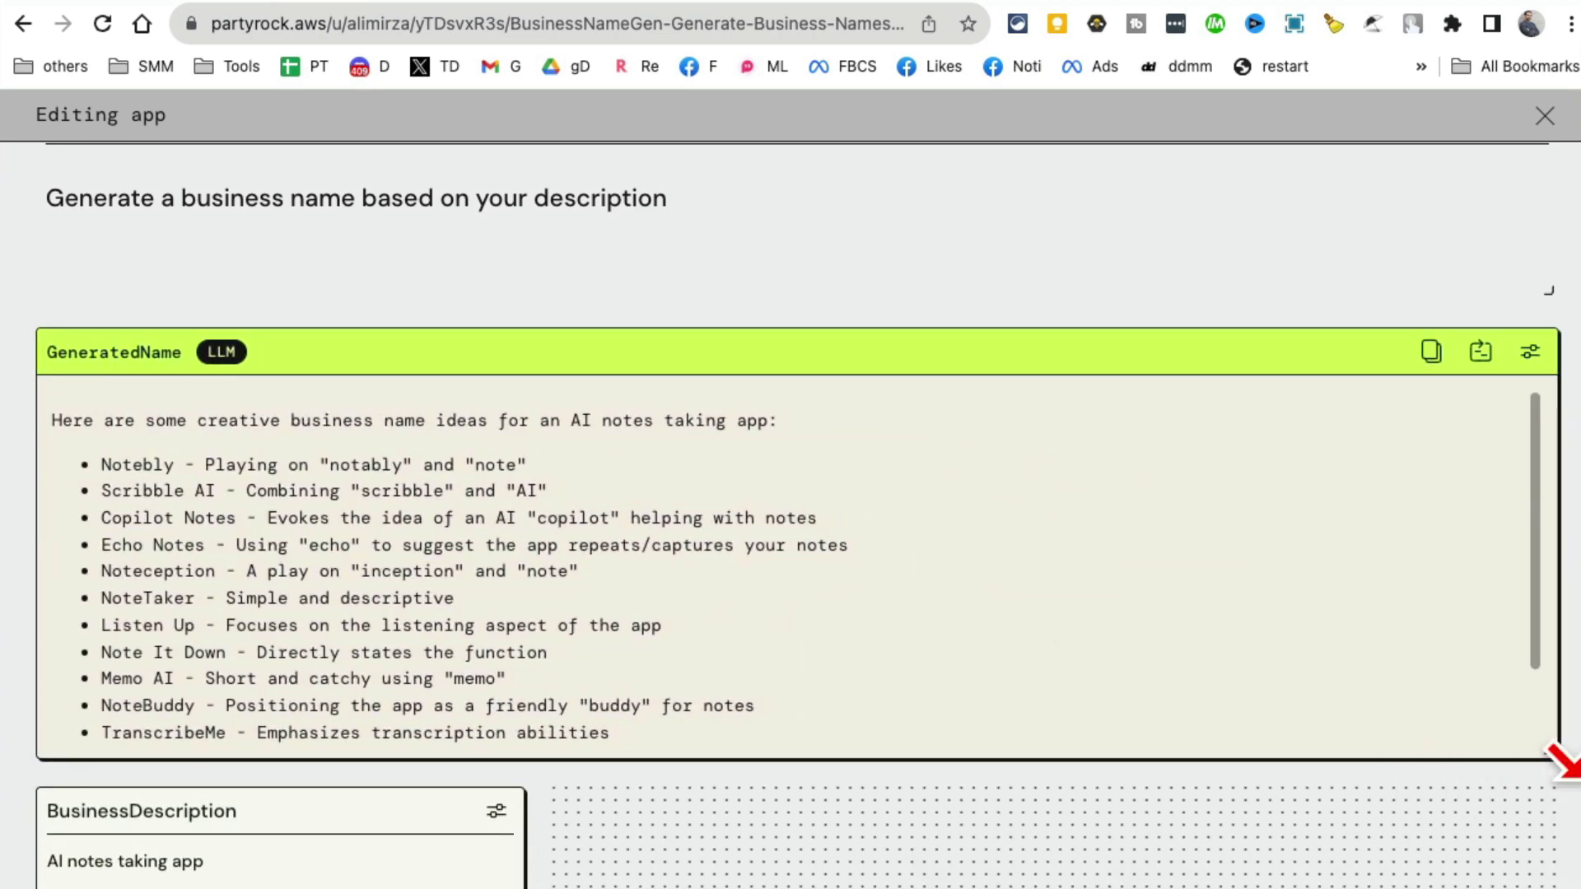
{"action": "left_click_drag", "start_coordinate": [1560, 766], "coordinate": [655, 759]}
{"action": "left_click_drag", "start_coordinate": [353, 339], "coordinate": [1029, 330]}
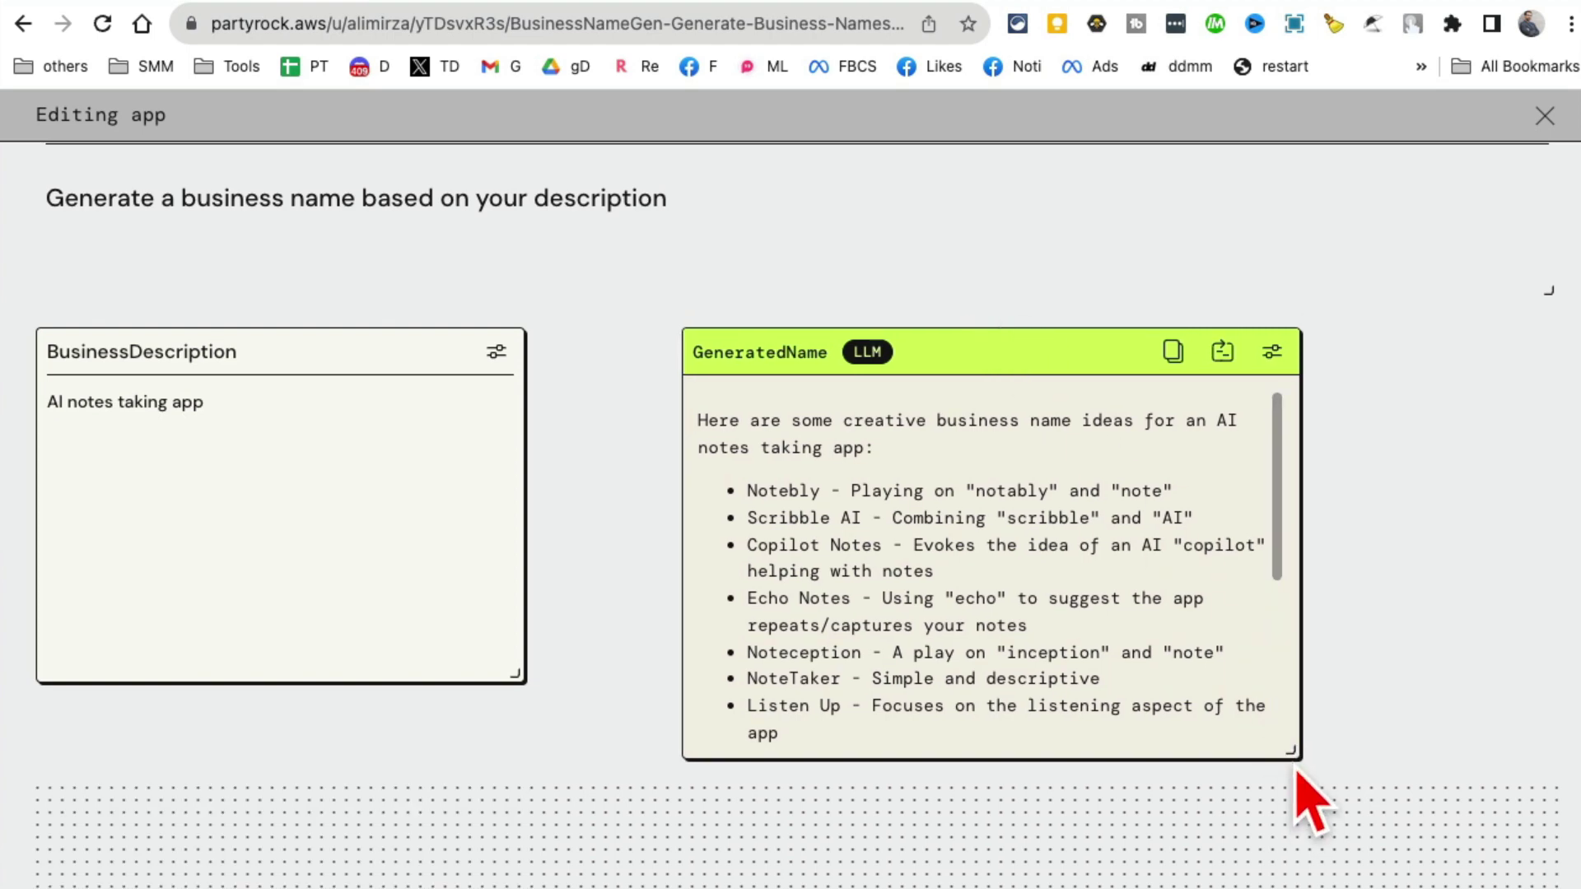
{"action": "left_click_drag", "start_coordinate": [1296, 773], "coordinate": [1551, 688]}
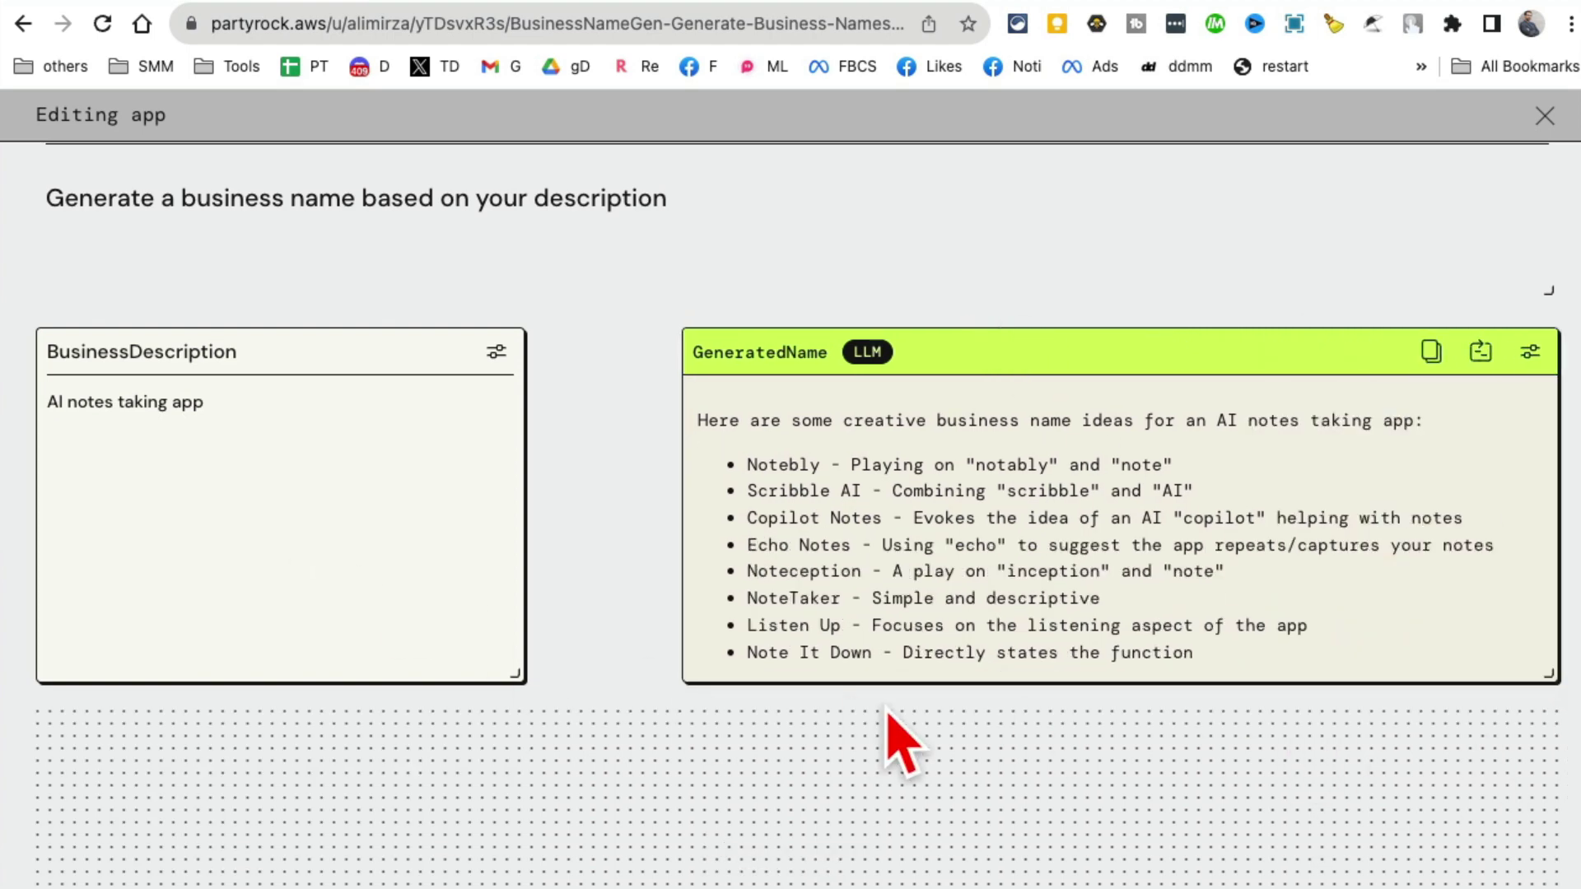
Step: Scroll through the GeneratedName results for the AI notes taking app
{"action": "scroll", "coordinate": [891, 733], "scroll_direction": "down", "scroll_amount": 4}
{"action": "scroll", "coordinate": [892, 741], "scroll_direction": "up", "scroll_amount": 5}
{"action": "scroll", "coordinate": [889, 653], "scroll_direction": "down", "scroll_amount": 3}
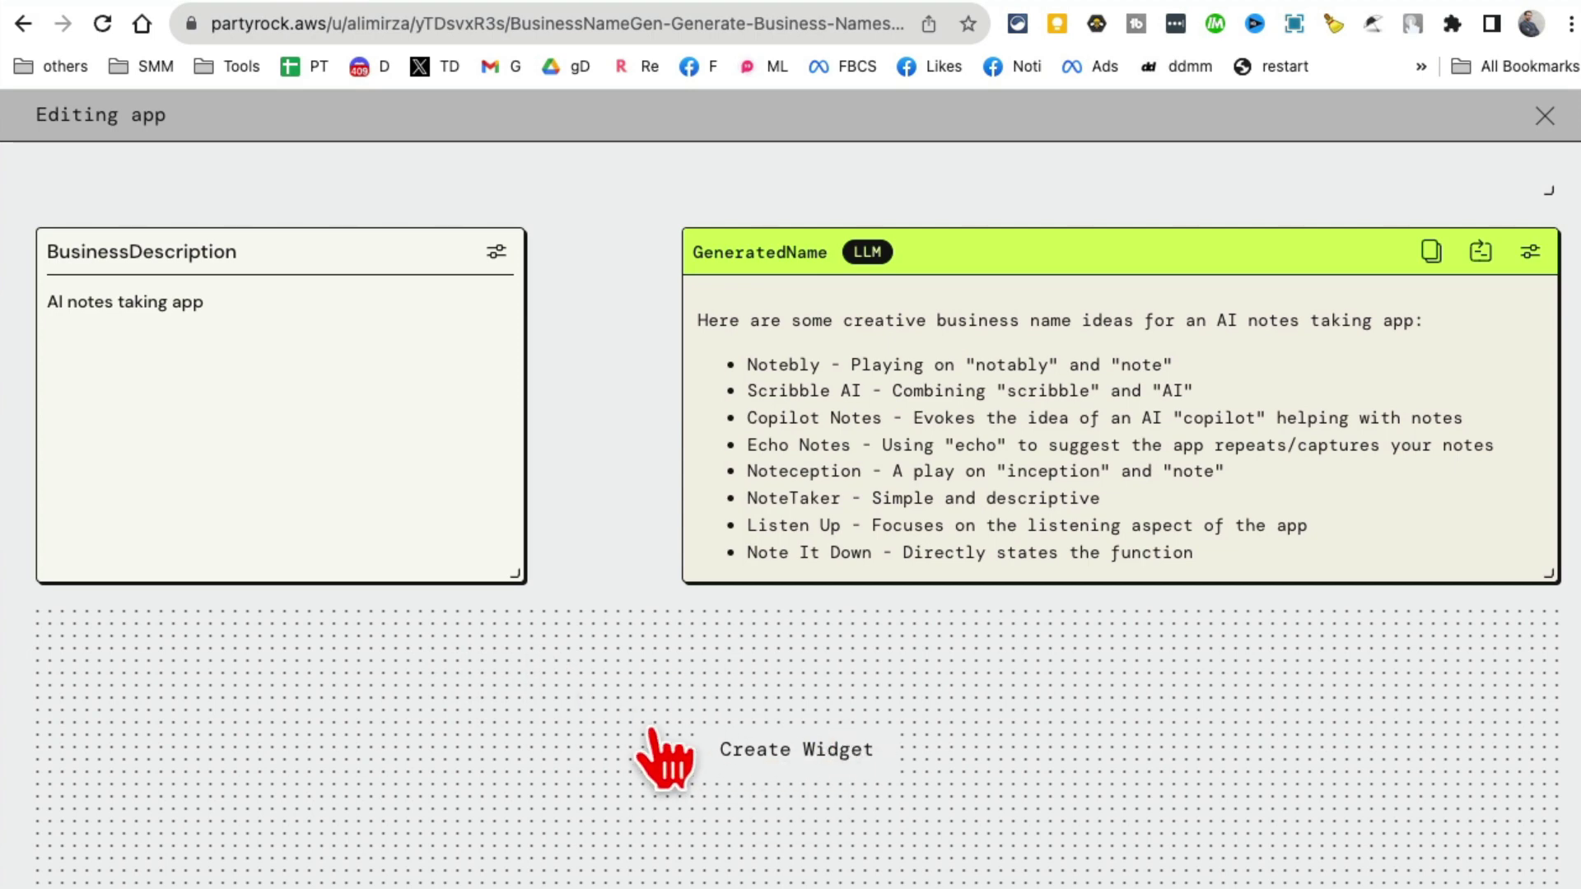
{"action": "scroll", "coordinate": [1370, 778], "scroll_direction": "up", "scroll_amount": 4}
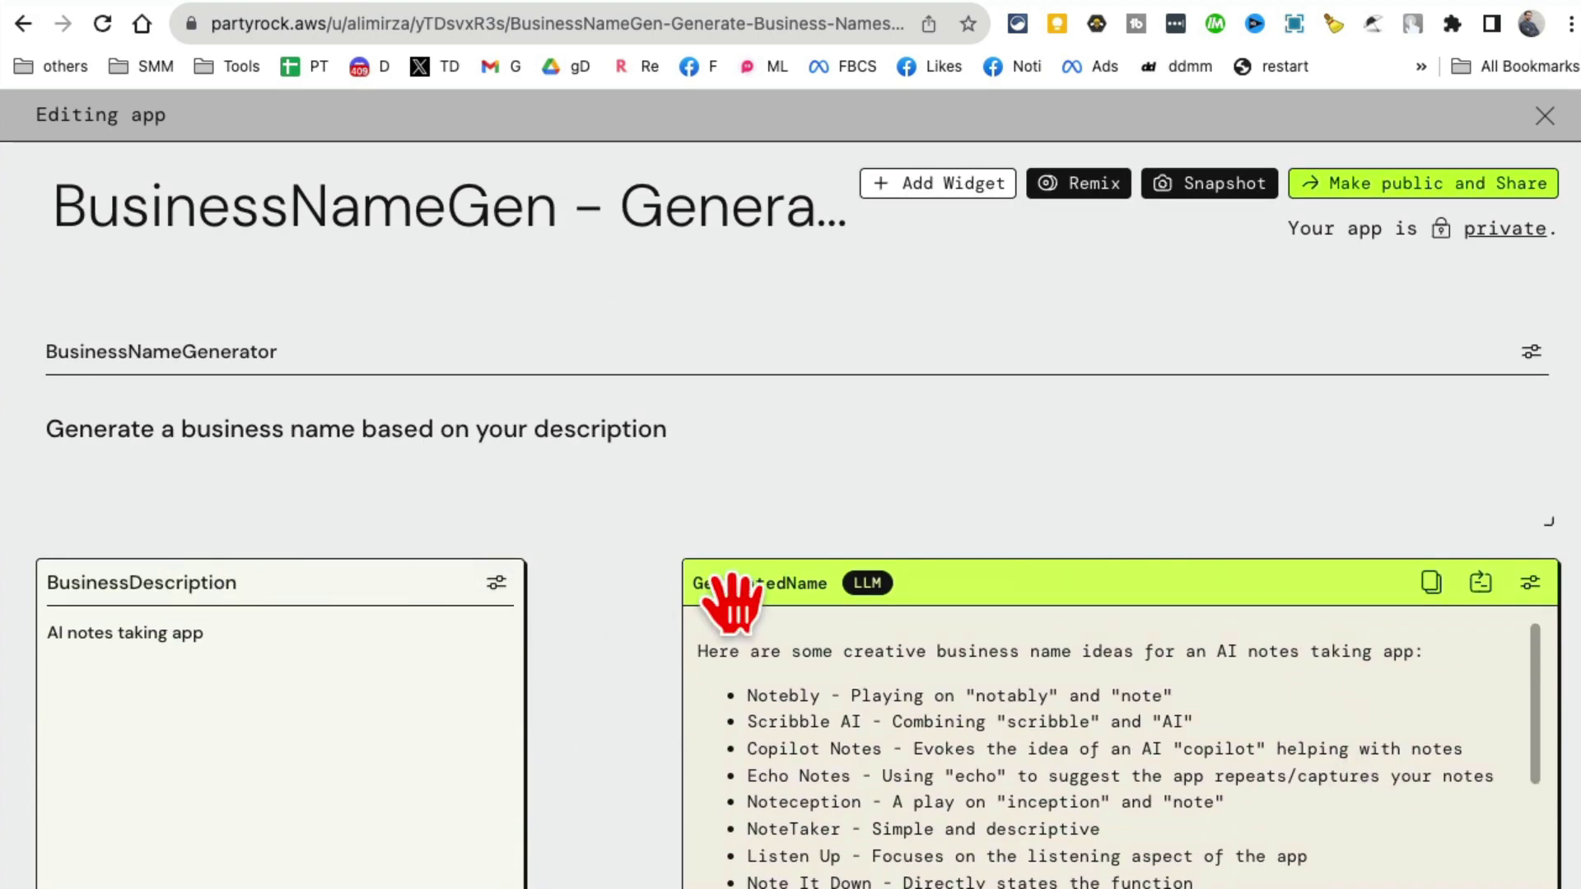
{"action": "scroll", "coordinate": [1120, 708], "scroll_direction": "down", "scroll_amount": 2}
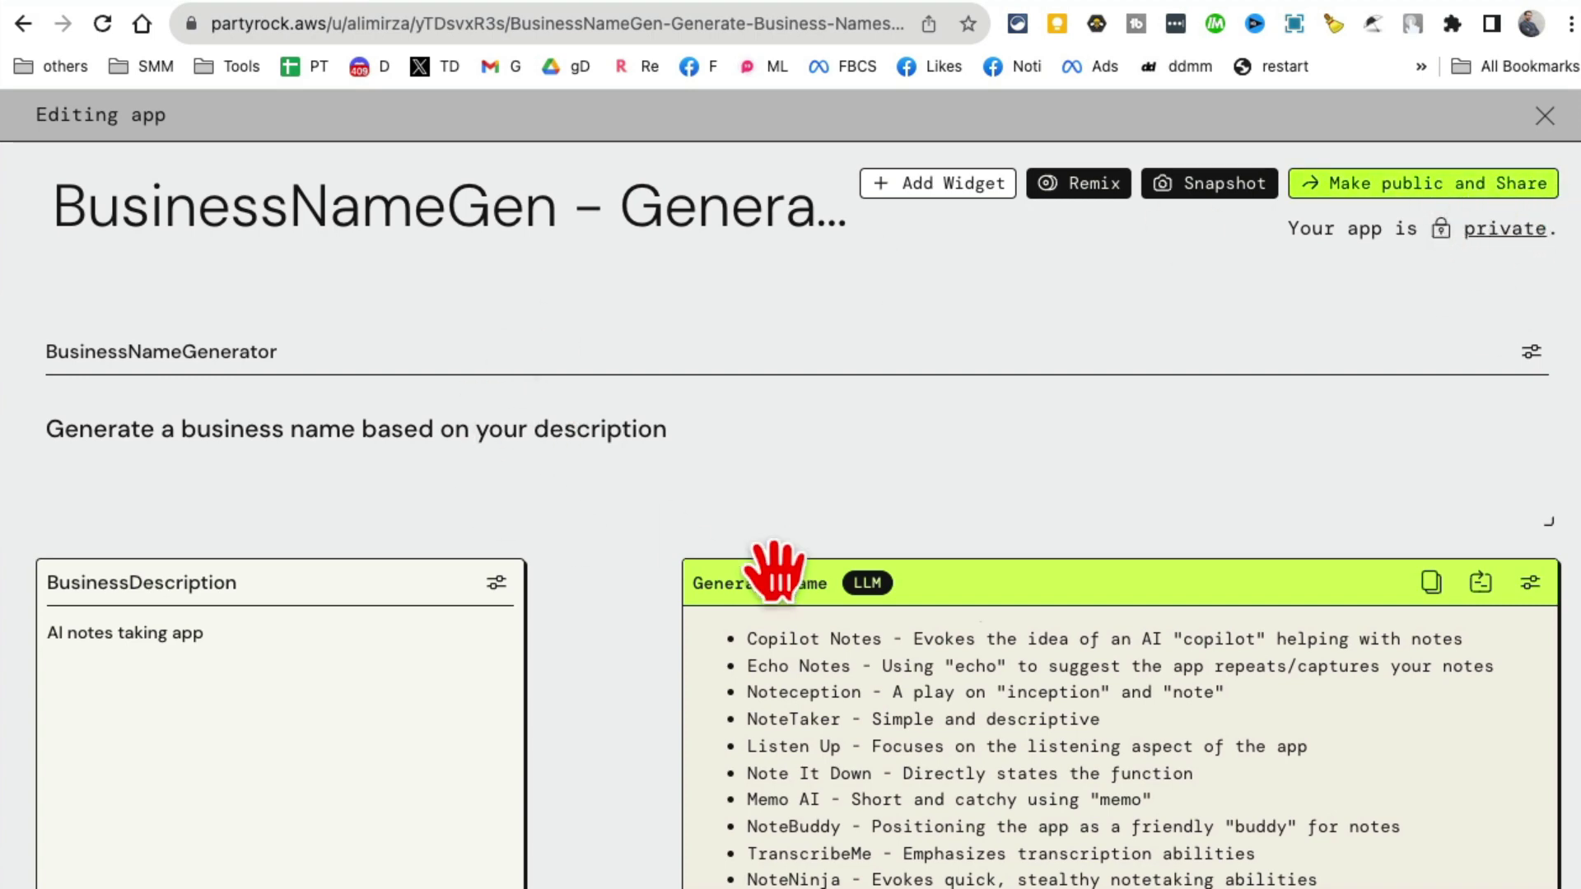
{"action": "scroll", "coordinate": [769, 459], "scroll_direction": "down", "scroll_amount": 10}
{"action": "scroll", "coordinate": [925, 634], "scroll_direction": "up", "scroll_amount": 6}
{"action": "scroll", "coordinate": [916, 615], "scroll_direction": "up", "scroll_amount": 3}
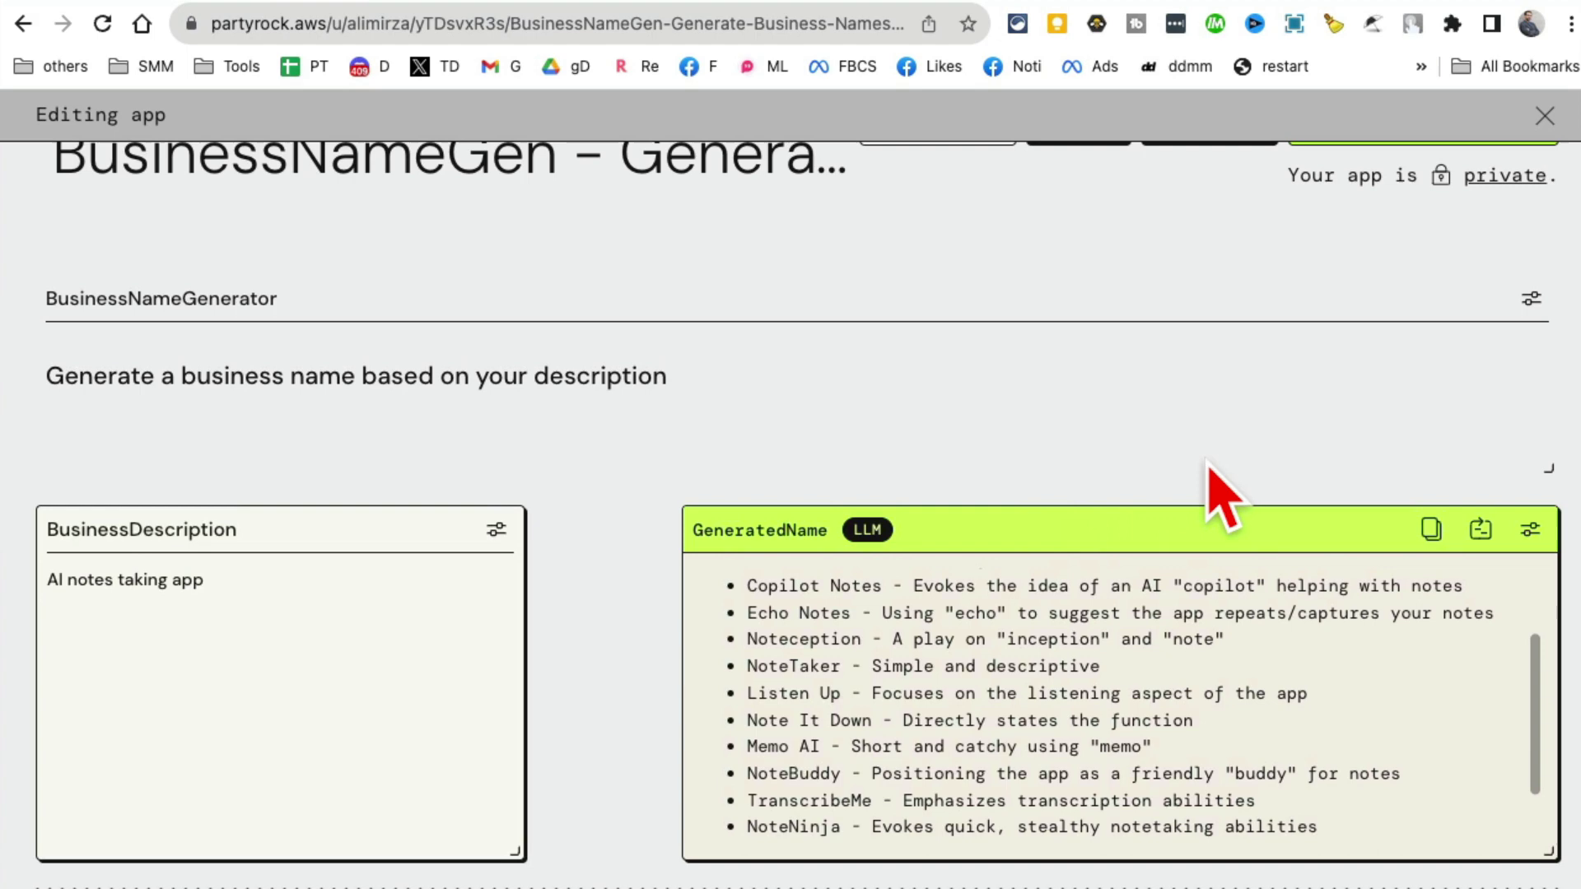
{"action": "scroll", "coordinate": [1540, 190], "scroll_direction": "up", "scroll_amount": 1}
Step: Exit edit mode, browse the My Apps grid, and open the Video Viral Ideas card
{"action": "left_click", "coordinate": [1545, 115]}
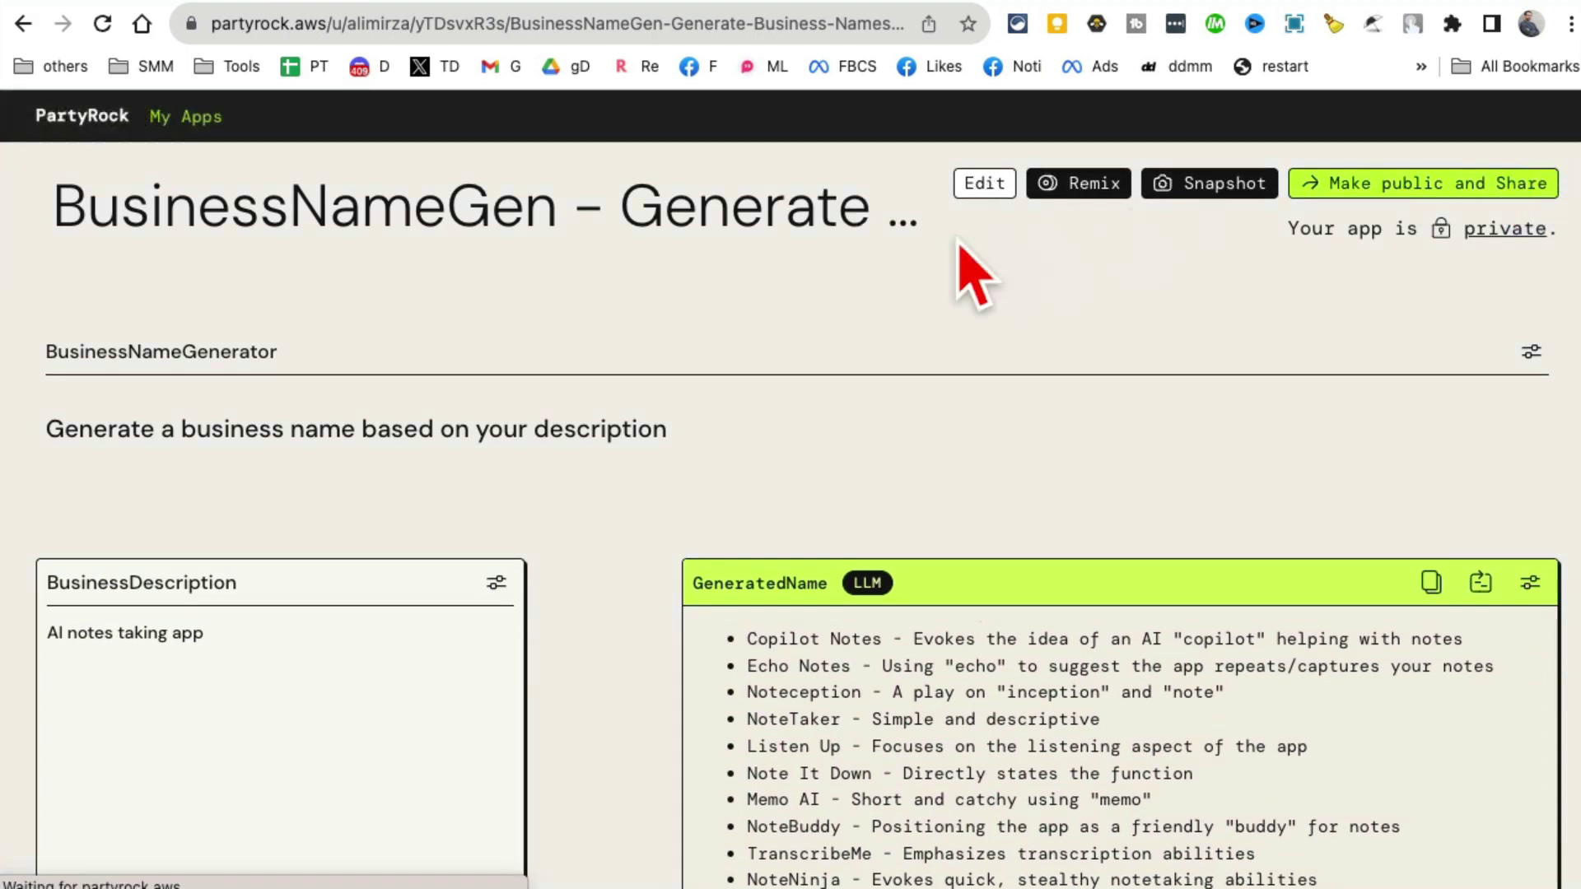
{"action": "left_click", "coordinate": [185, 117]}
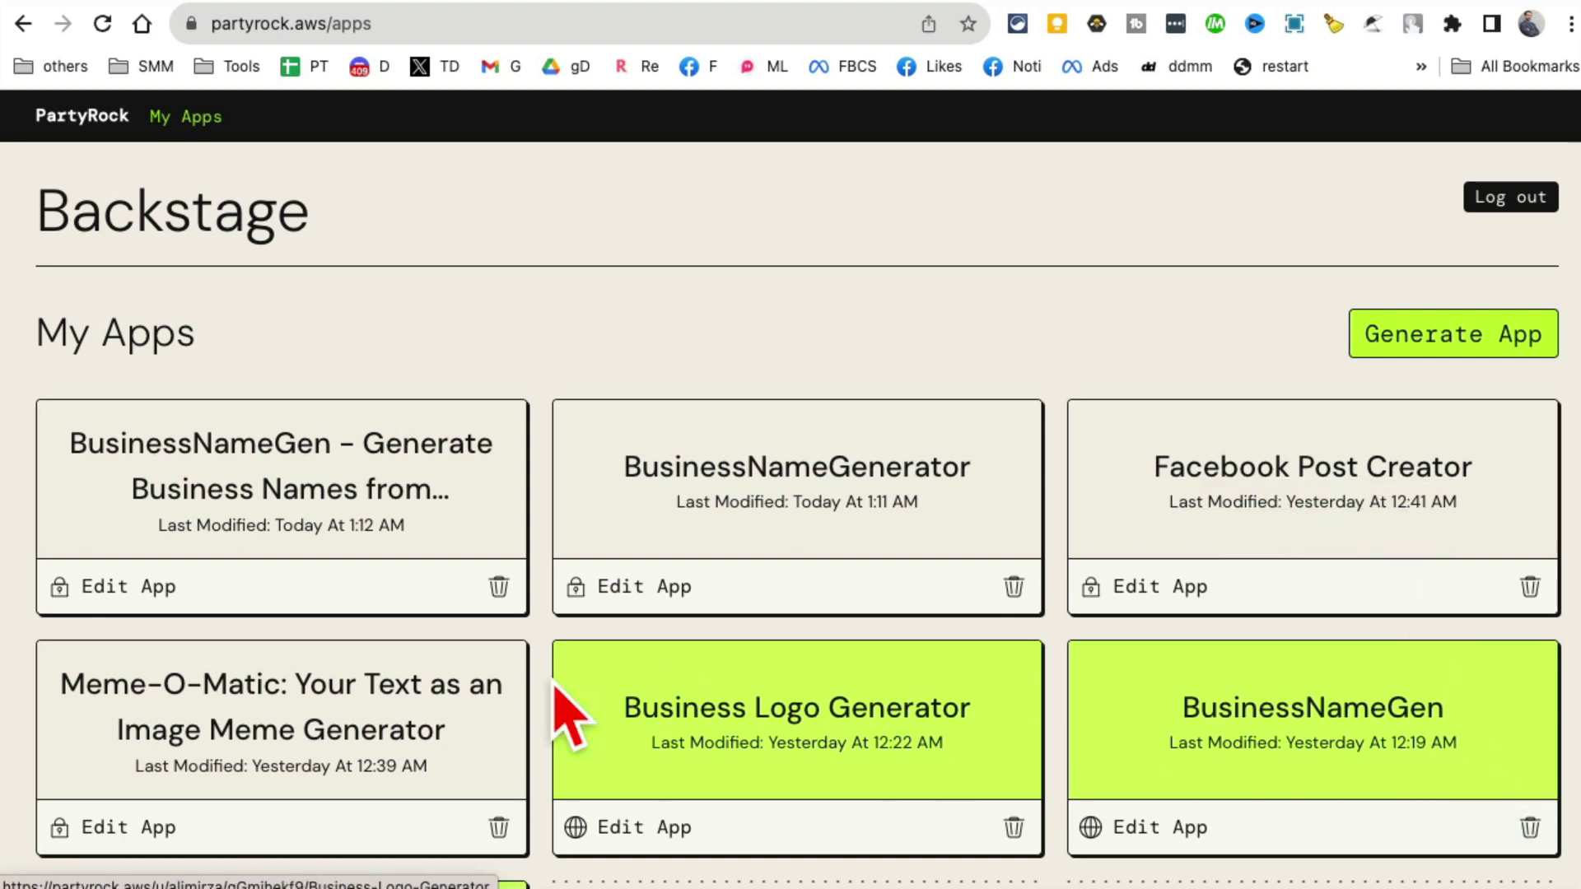
{"action": "scroll", "coordinate": [1314, 751], "scroll_direction": "down", "scroll_amount": 1}
{"action": "scroll", "coordinate": [1317, 725], "scroll_direction": "down", "scroll_amount": 2}
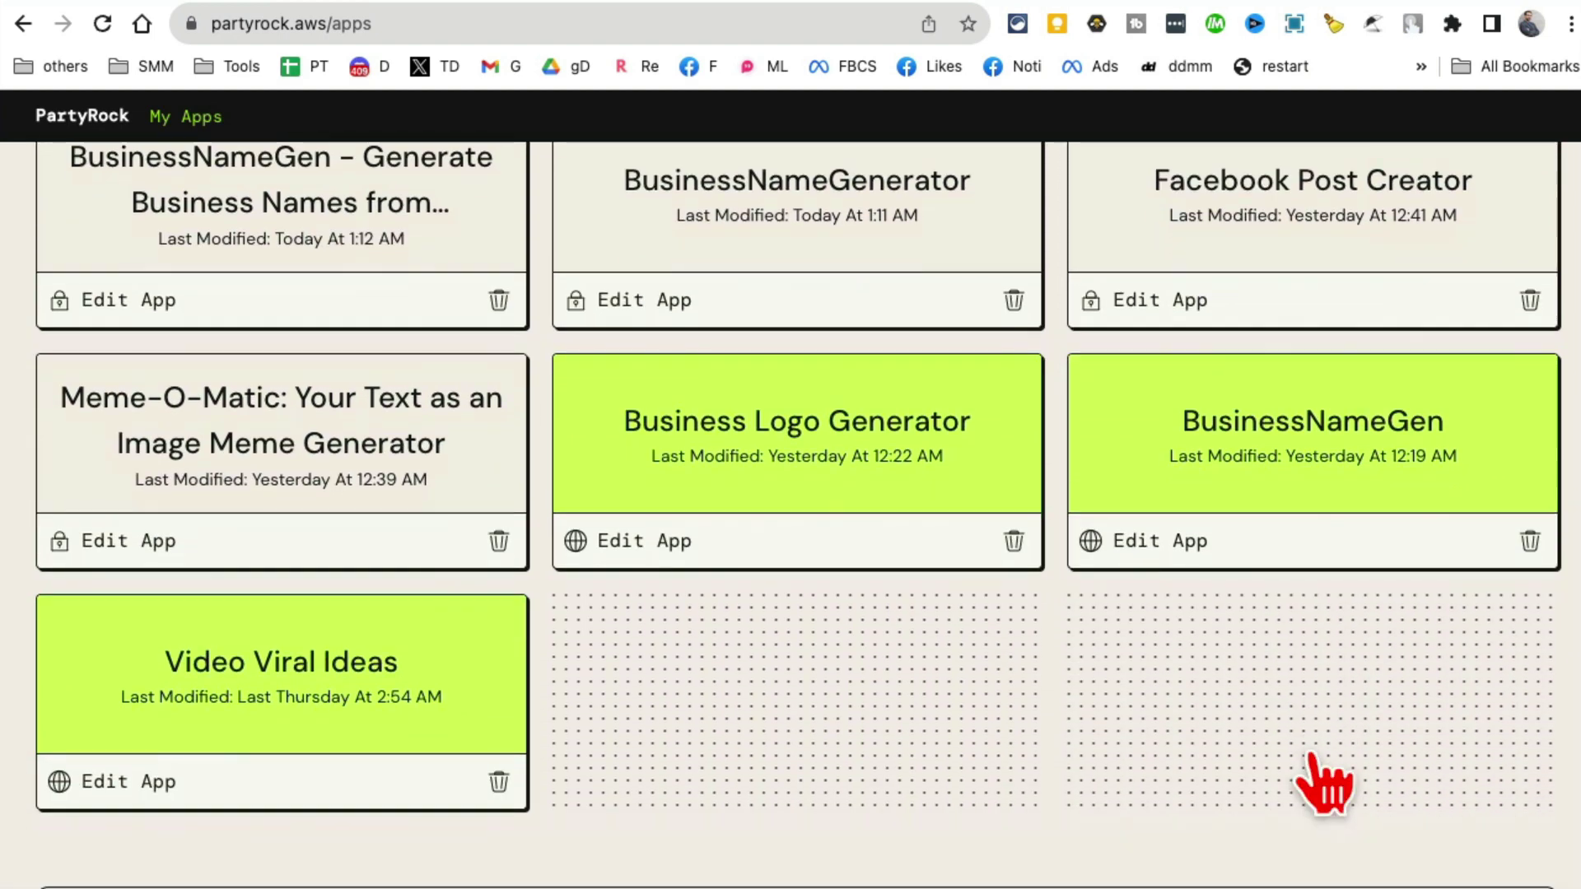
{"action": "scroll", "coordinate": [1182, 724], "scroll_direction": "up", "scroll_amount": 3}
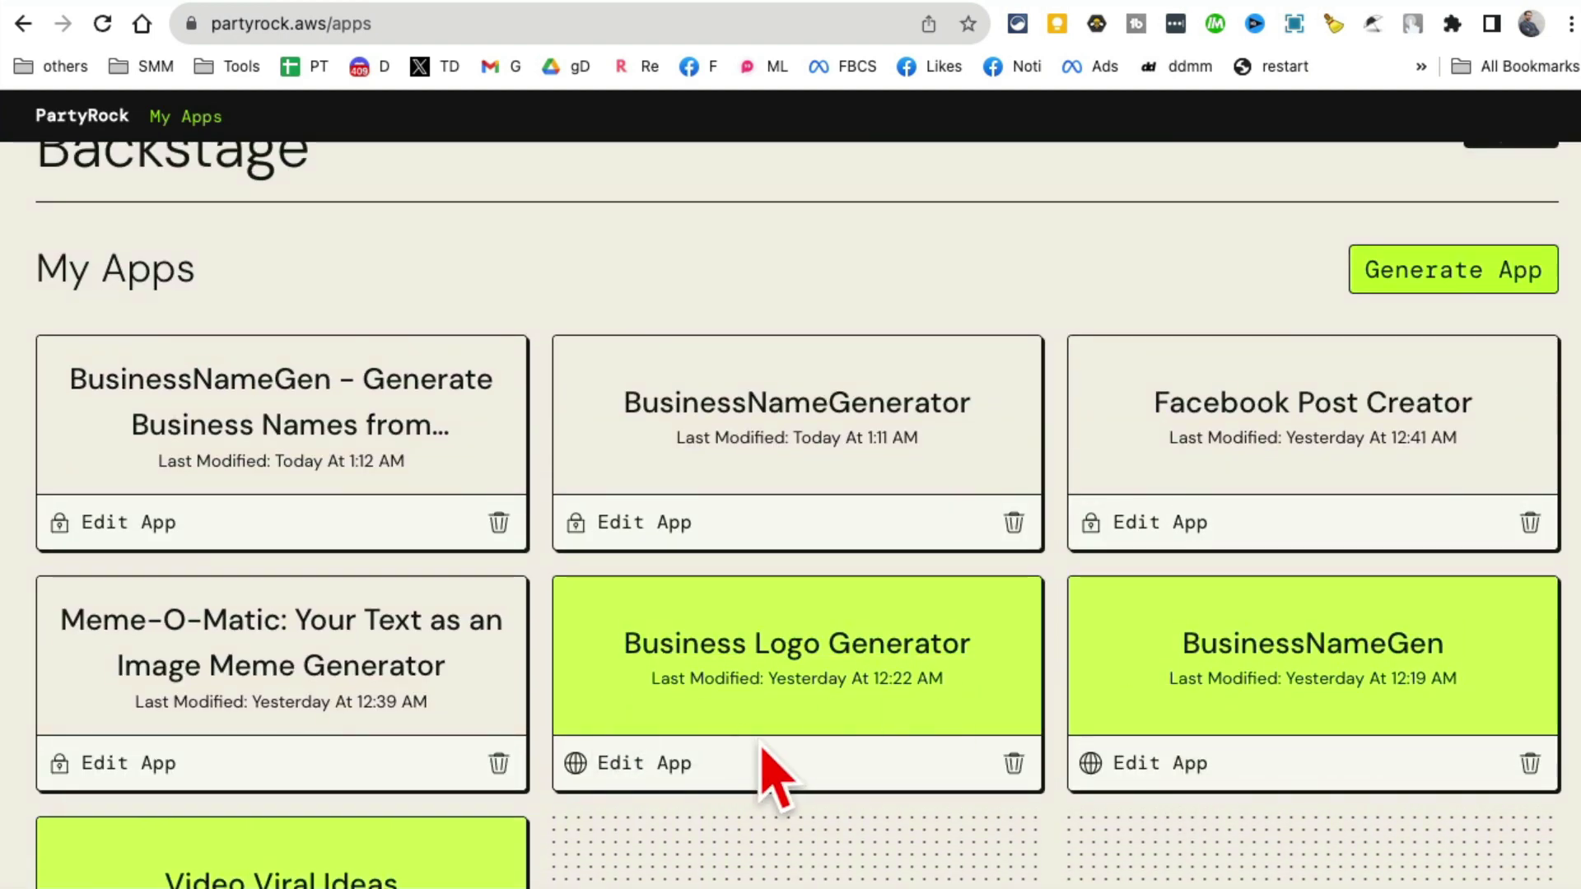
{"action": "scroll", "coordinate": [766, 824], "scroll_direction": "down", "scroll_amount": 3}
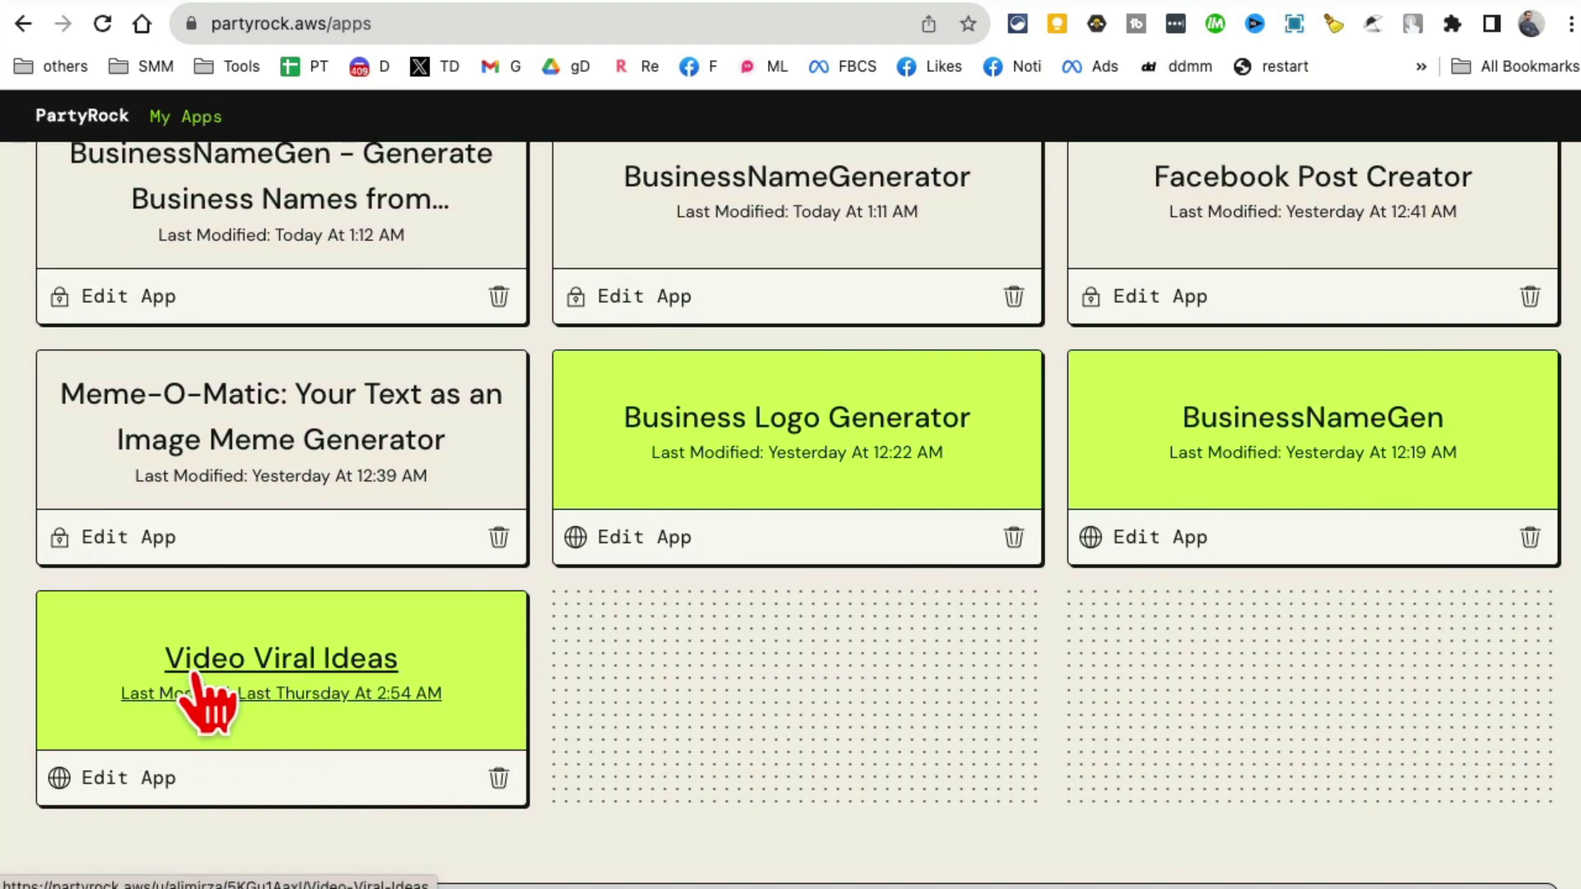
{"action": "left_click", "coordinate": [296, 696]}
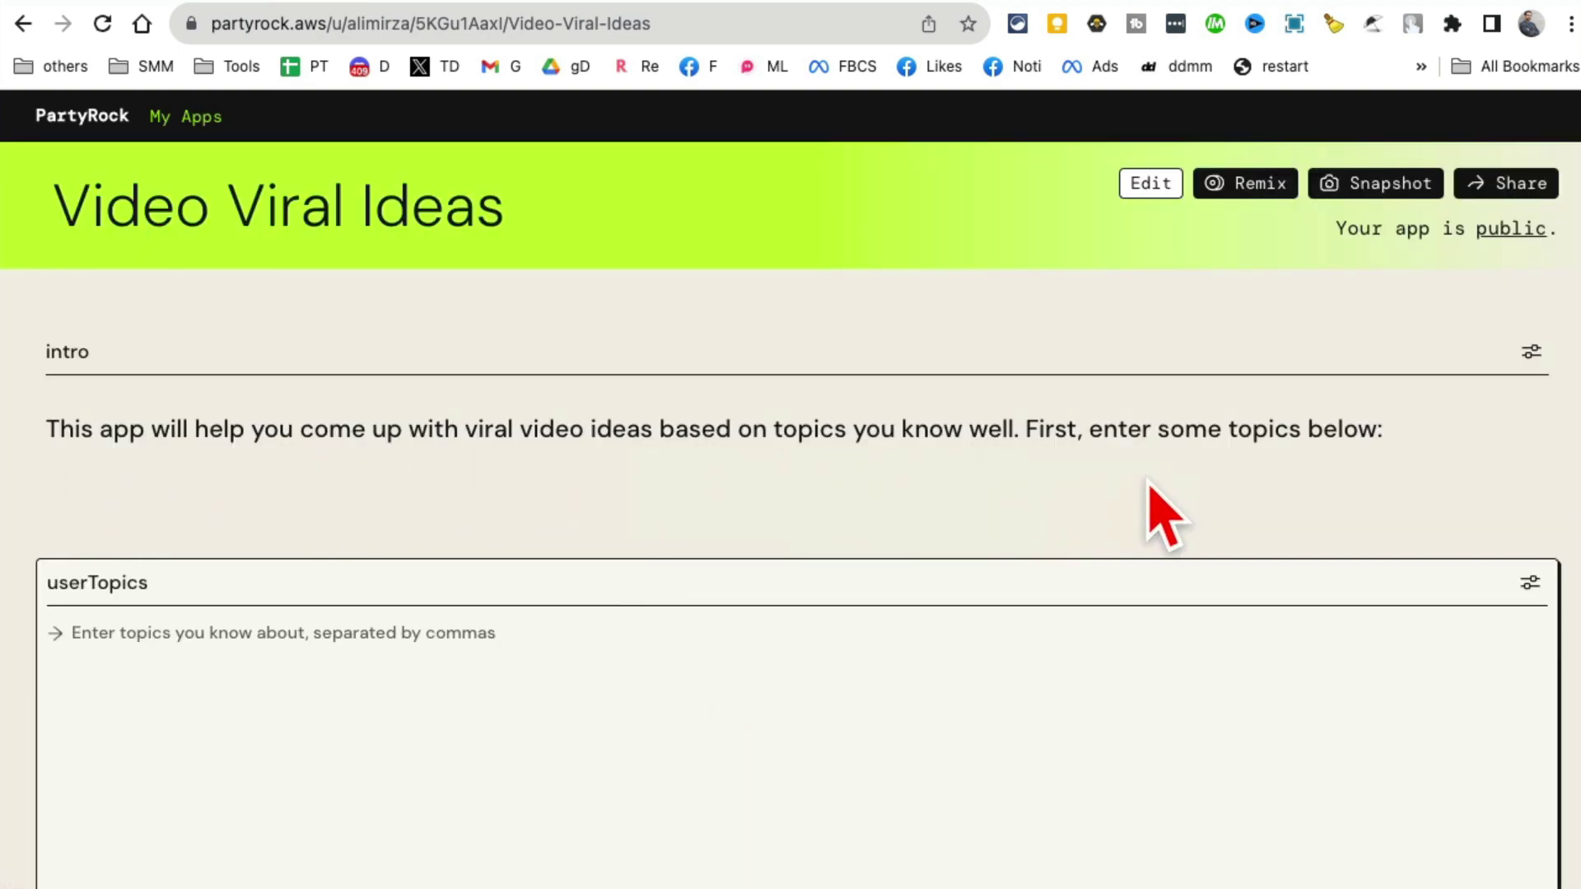
Step: Enter 'social media marketing' as the topic and review the generated viral video ideas and haiku
{"action": "scroll", "coordinate": [645, 614], "scroll_direction": "down", "scroll_amount": 6}
{"action": "scroll", "coordinate": [658, 646], "scroll_direction": "up", "scroll_amount": 3}
{"action": "left_click", "coordinate": [186, 429]}
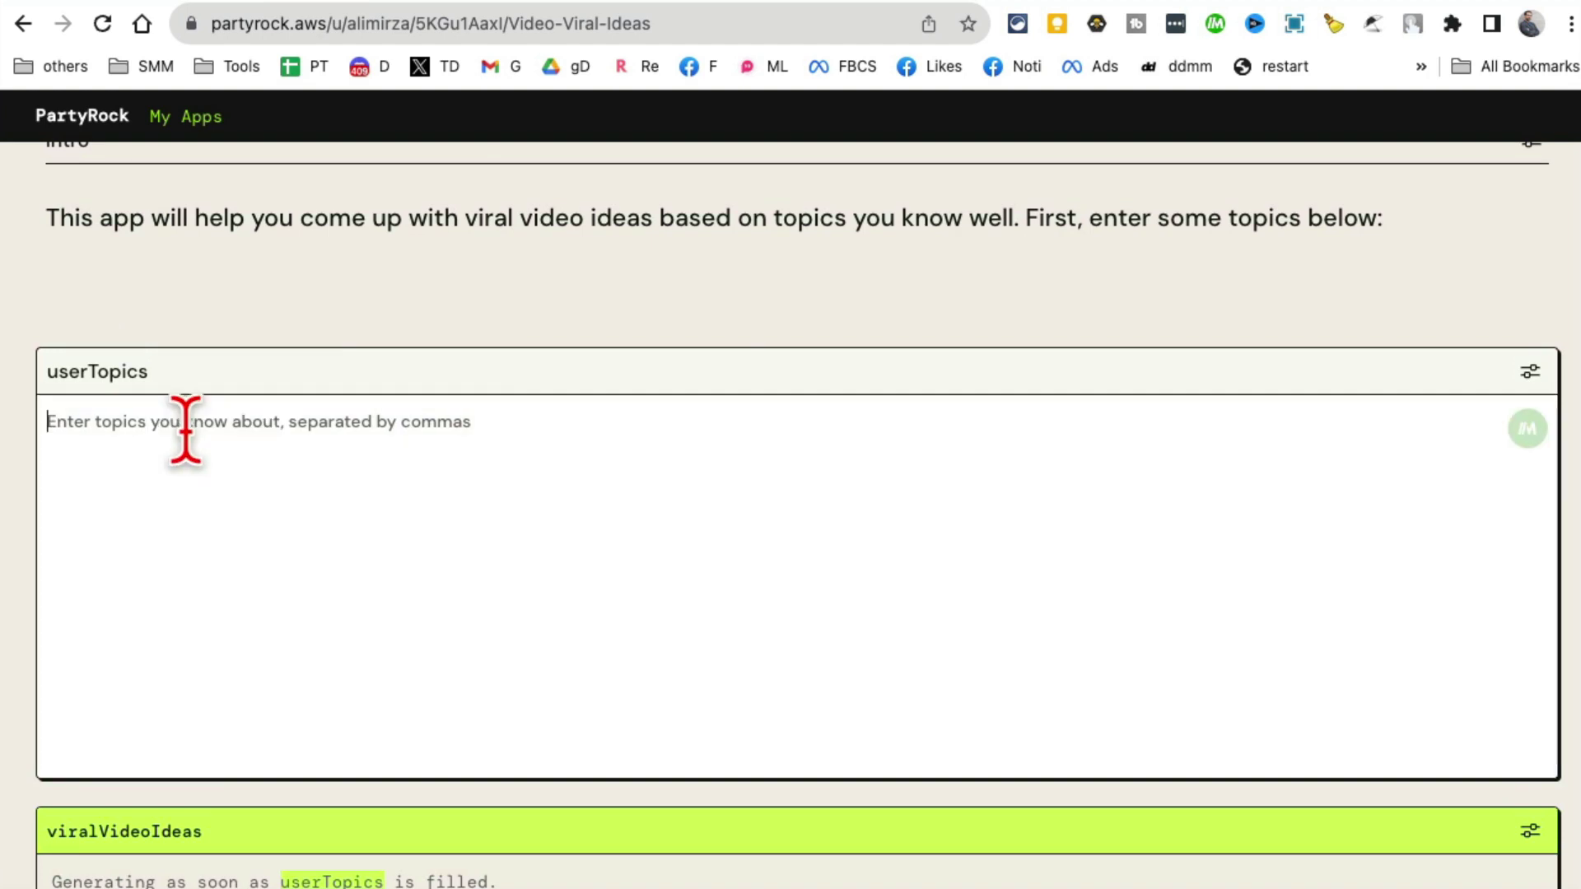
{"action": "type", "text": "social media mar"}
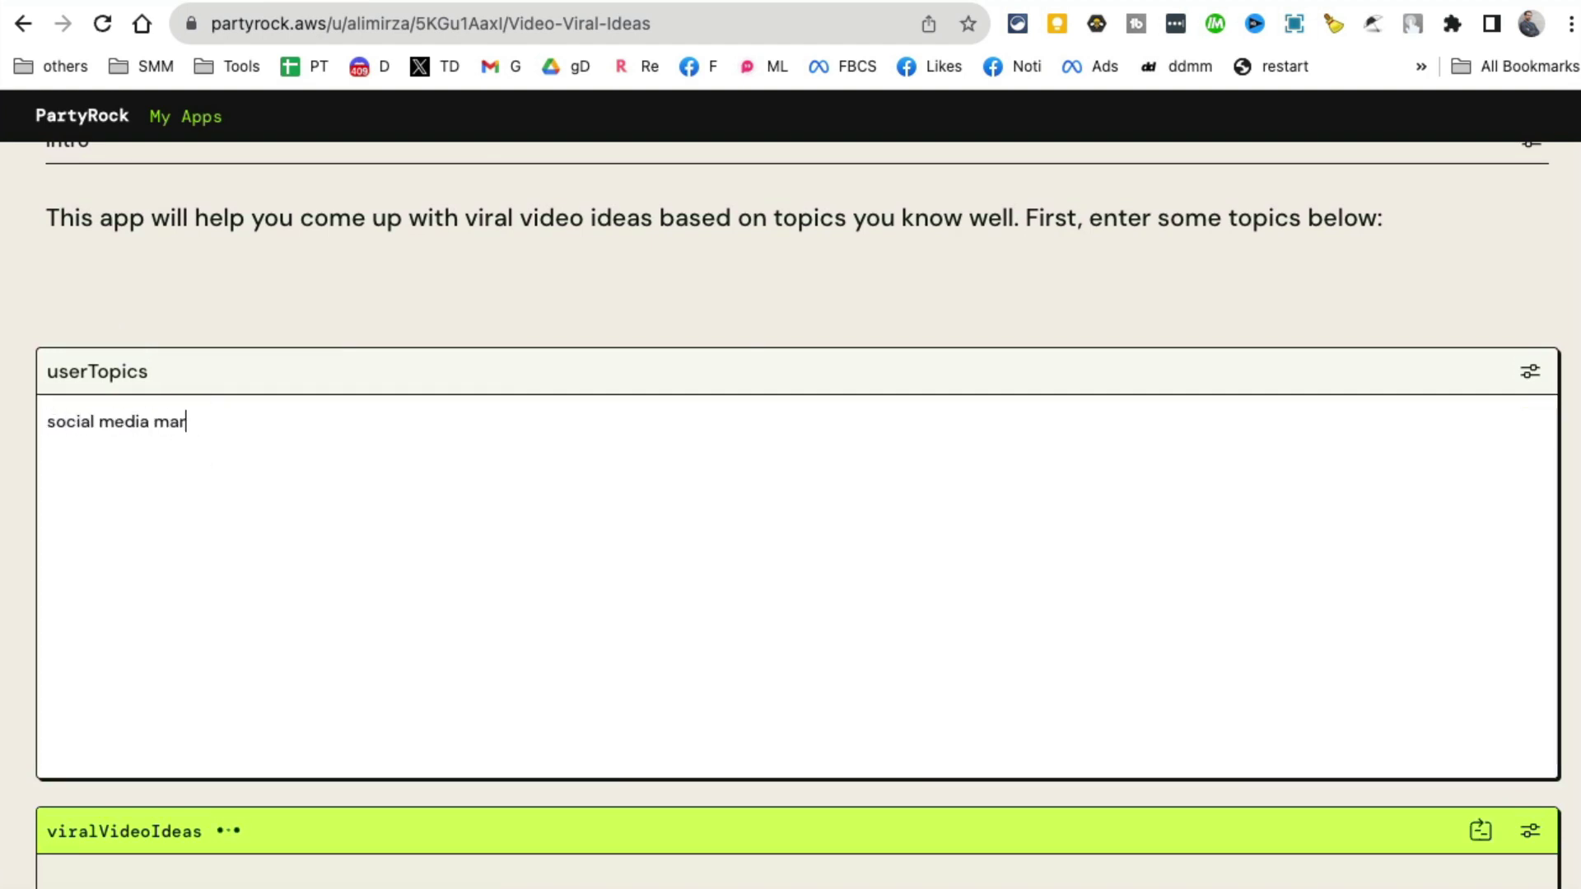
{"action": "type", "text": "keting"}
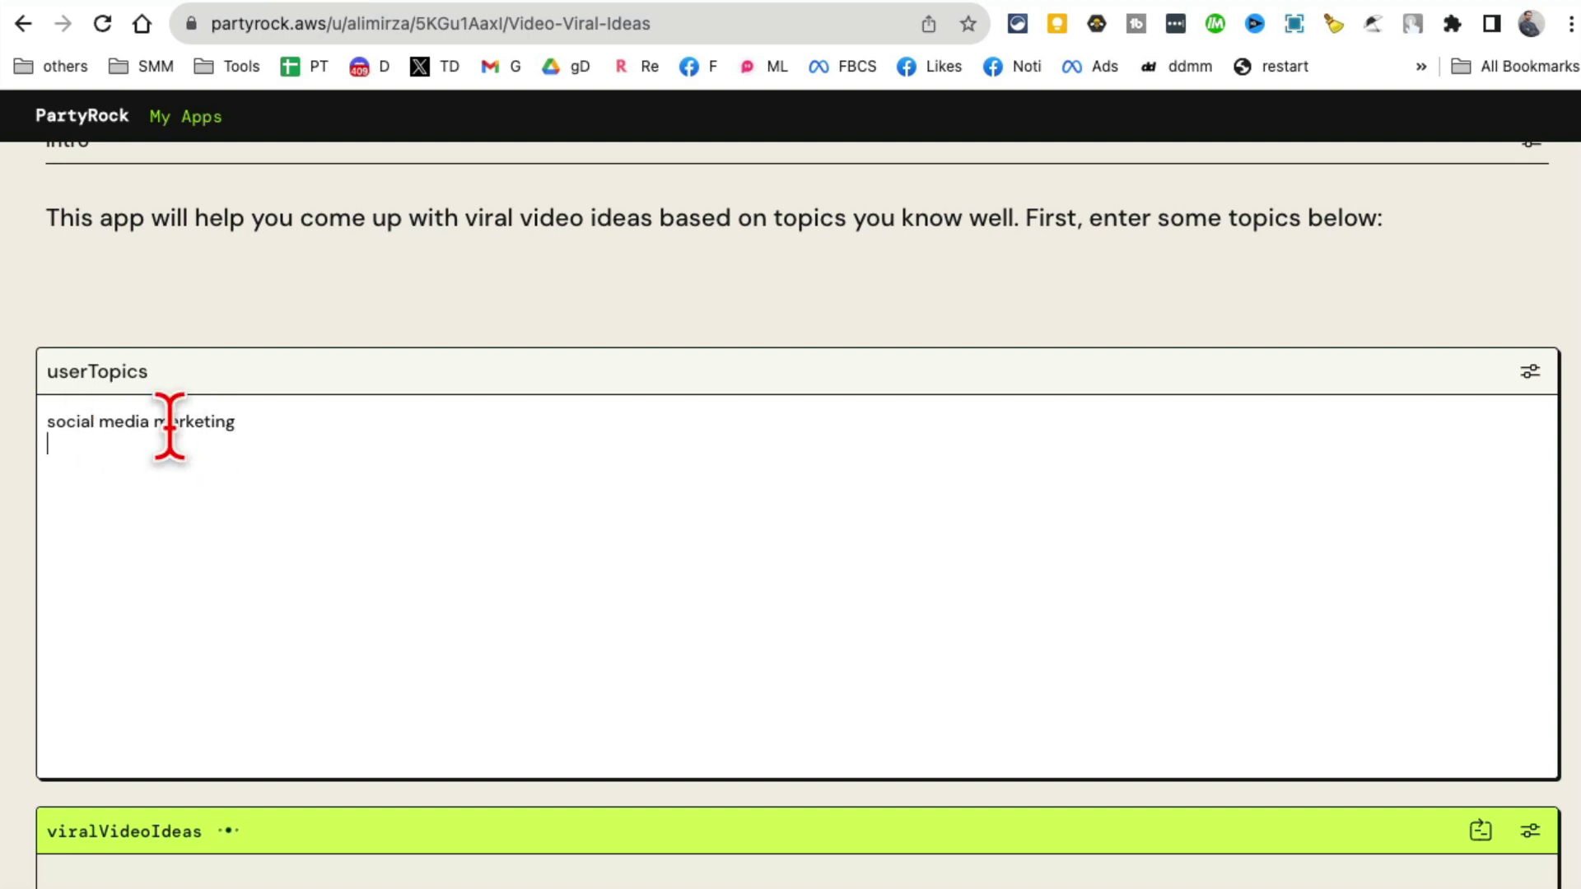
{"action": "scroll", "coordinate": [466, 511], "scroll_direction": "down", "scroll_amount": 4}
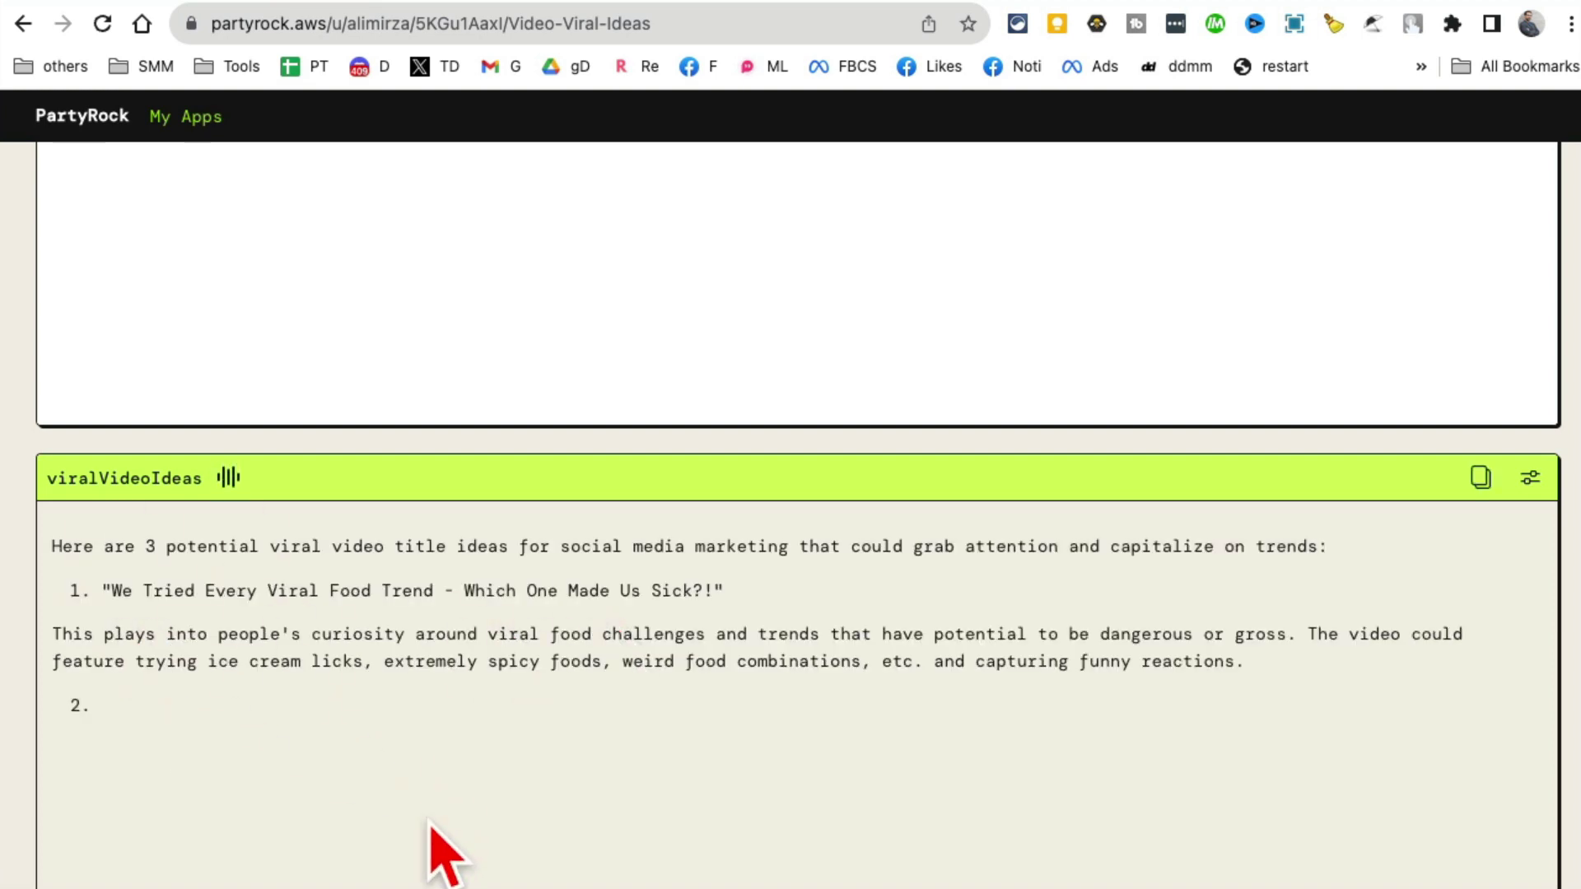
{"action": "scroll", "coordinate": [442, 852], "scroll_direction": "down", "scroll_amount": 3}
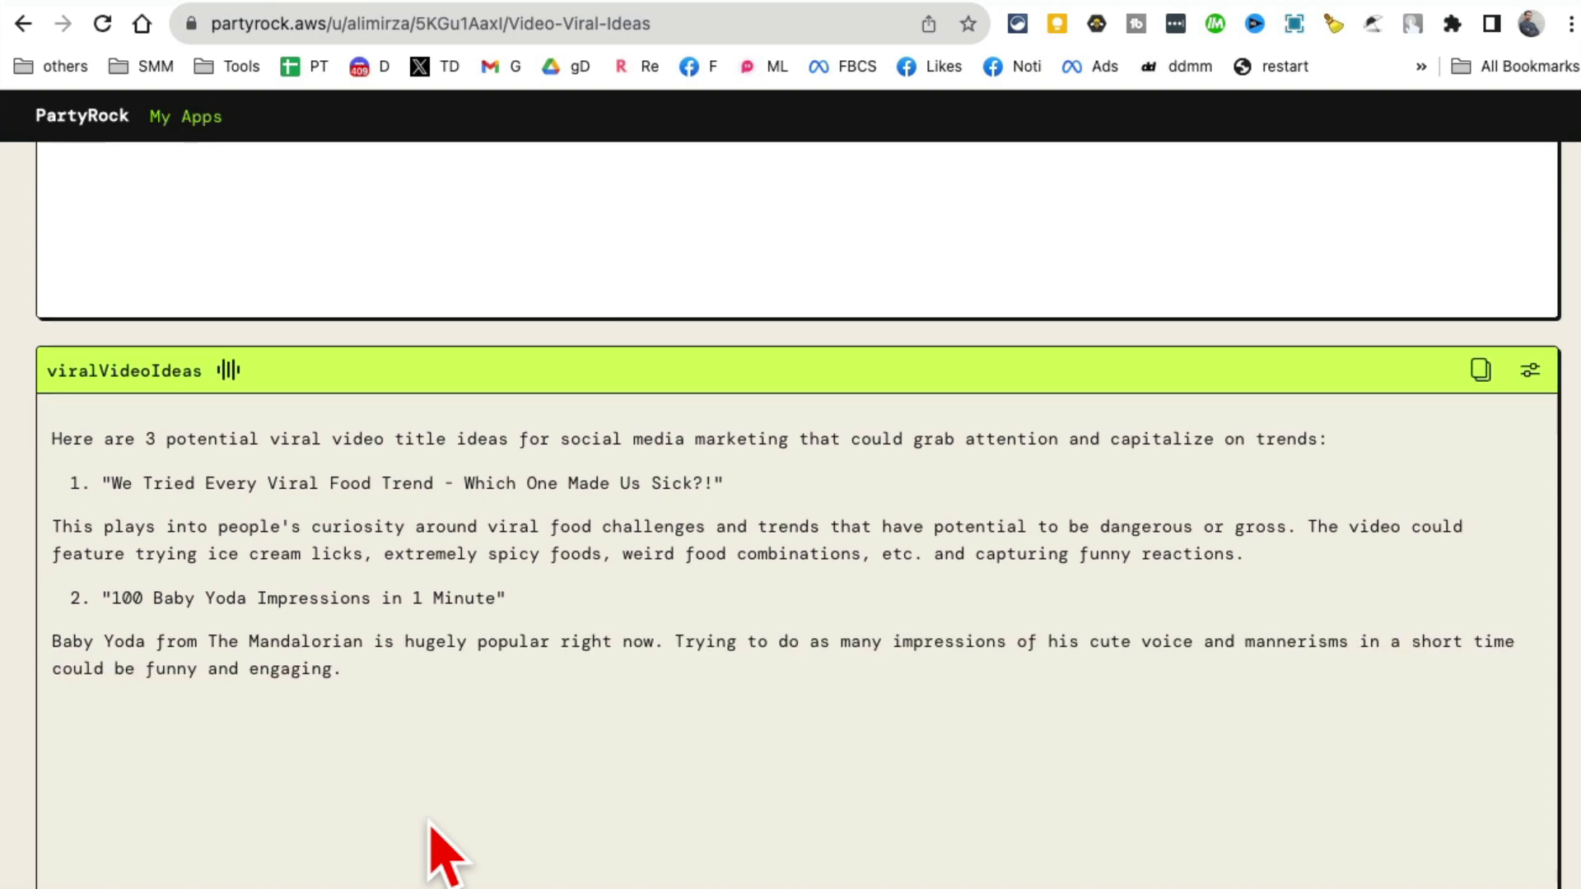
{"action": "scroll", "coordinate": [429, 848], "scroll_direction": "down", "scroll_amount": 5}
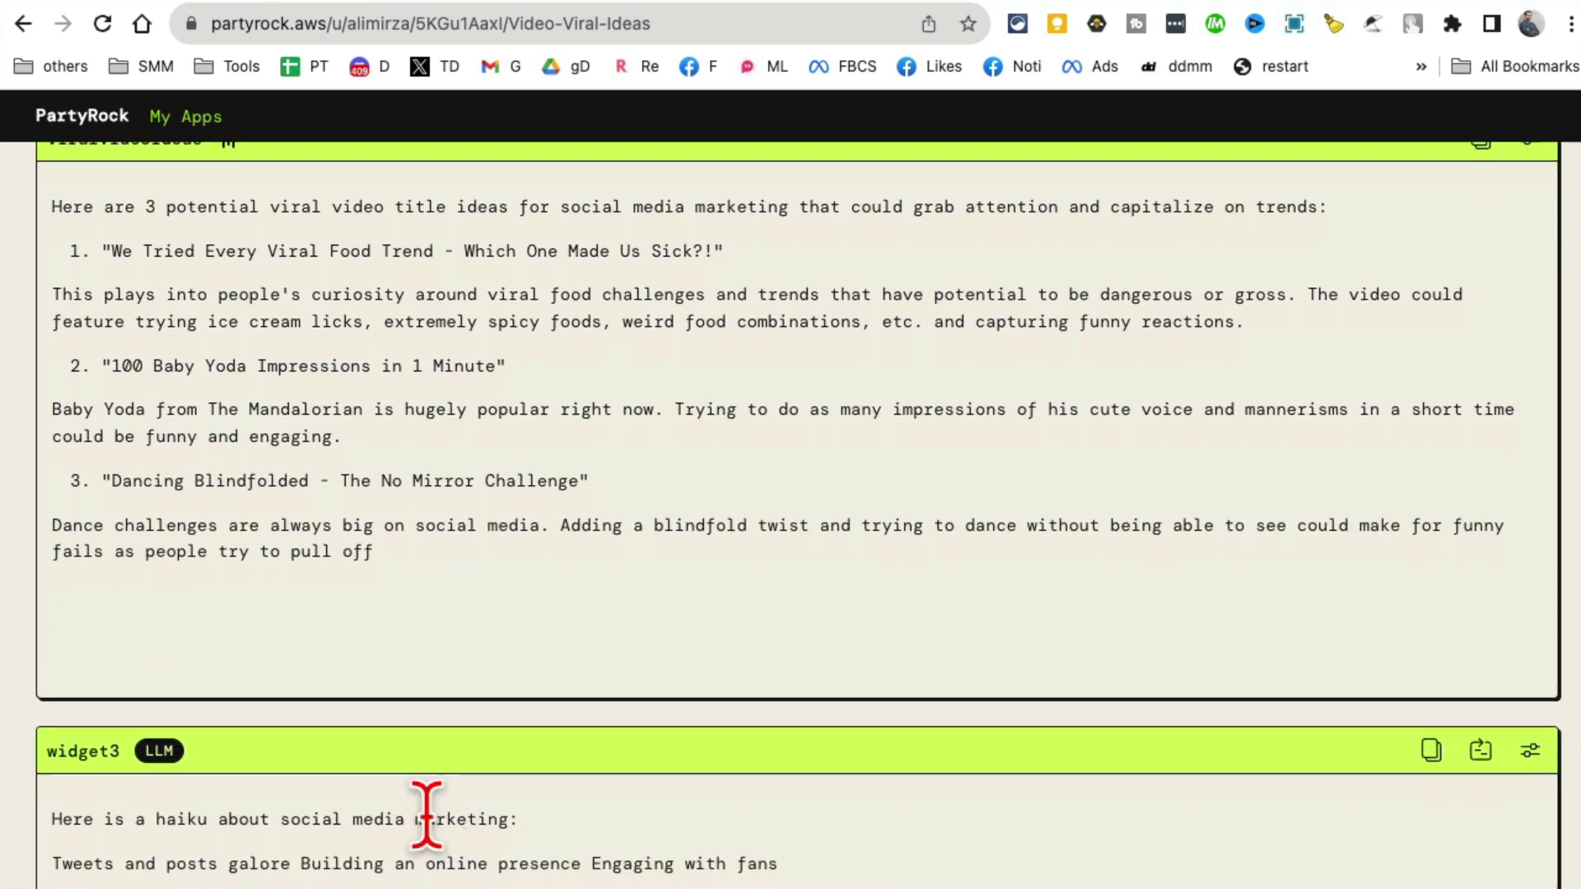
{"action": "scroll", "coordinate": [427, 815], "scroll_direction": "down", "scroll_amount": 5}
{"action": "scroll", "coordinate": [428, 819], "scroll_direction": "up", "scroll_amount": 20}
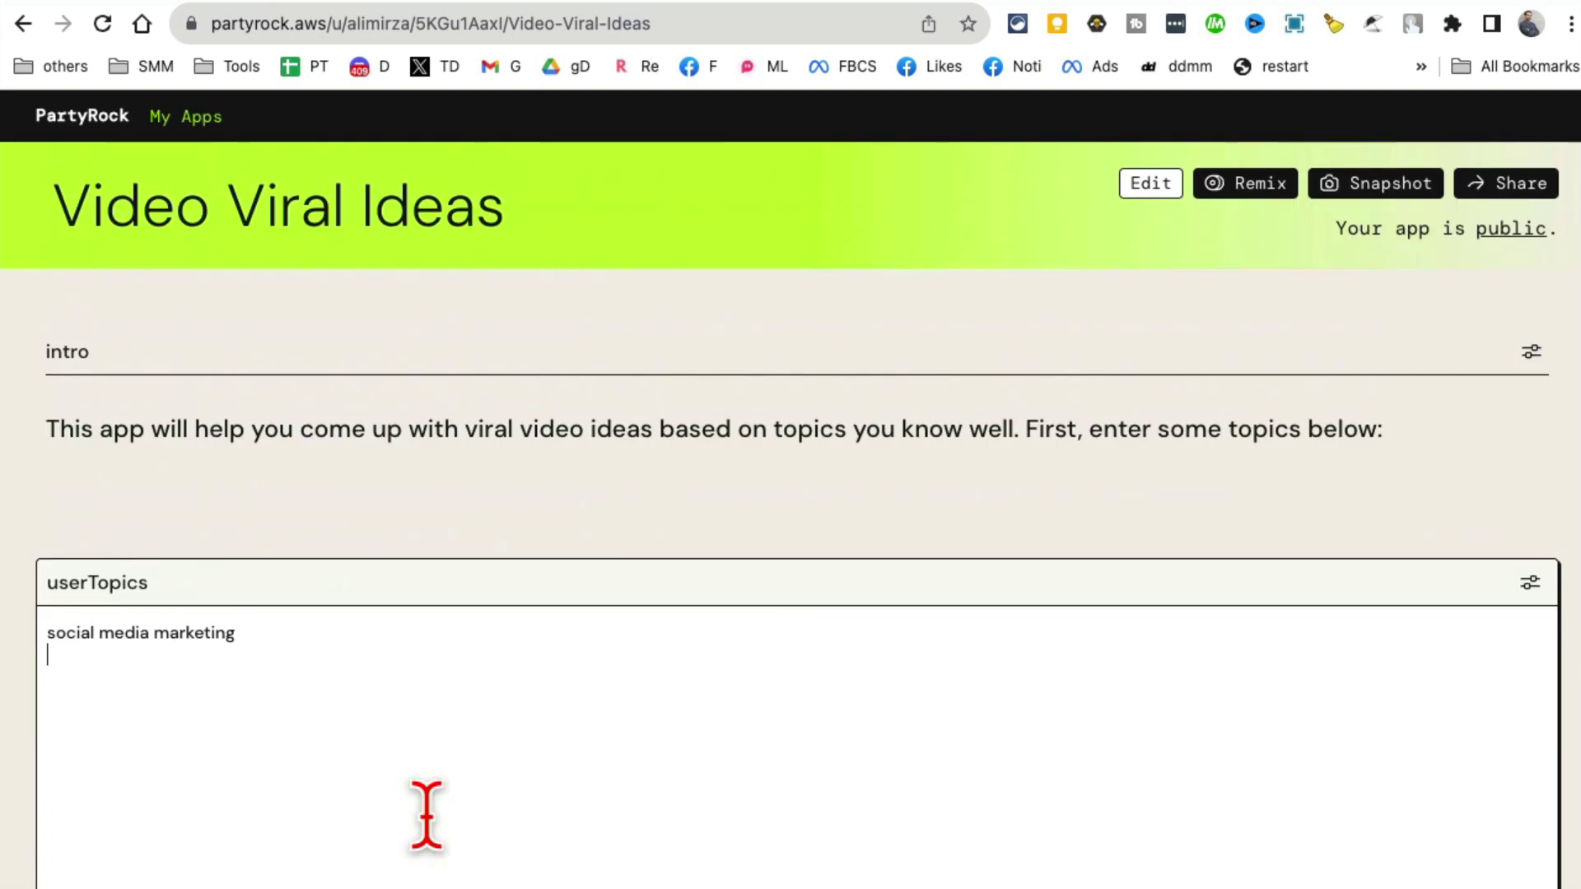
{"action": "scroll", "coordinate": [425, 815], "scroll_direction": "down", "scroll_amount": 1}
{"action": "scroll", "coordinate": [423, 815], "scroll_direction": "up", "scroll_amount": 1}
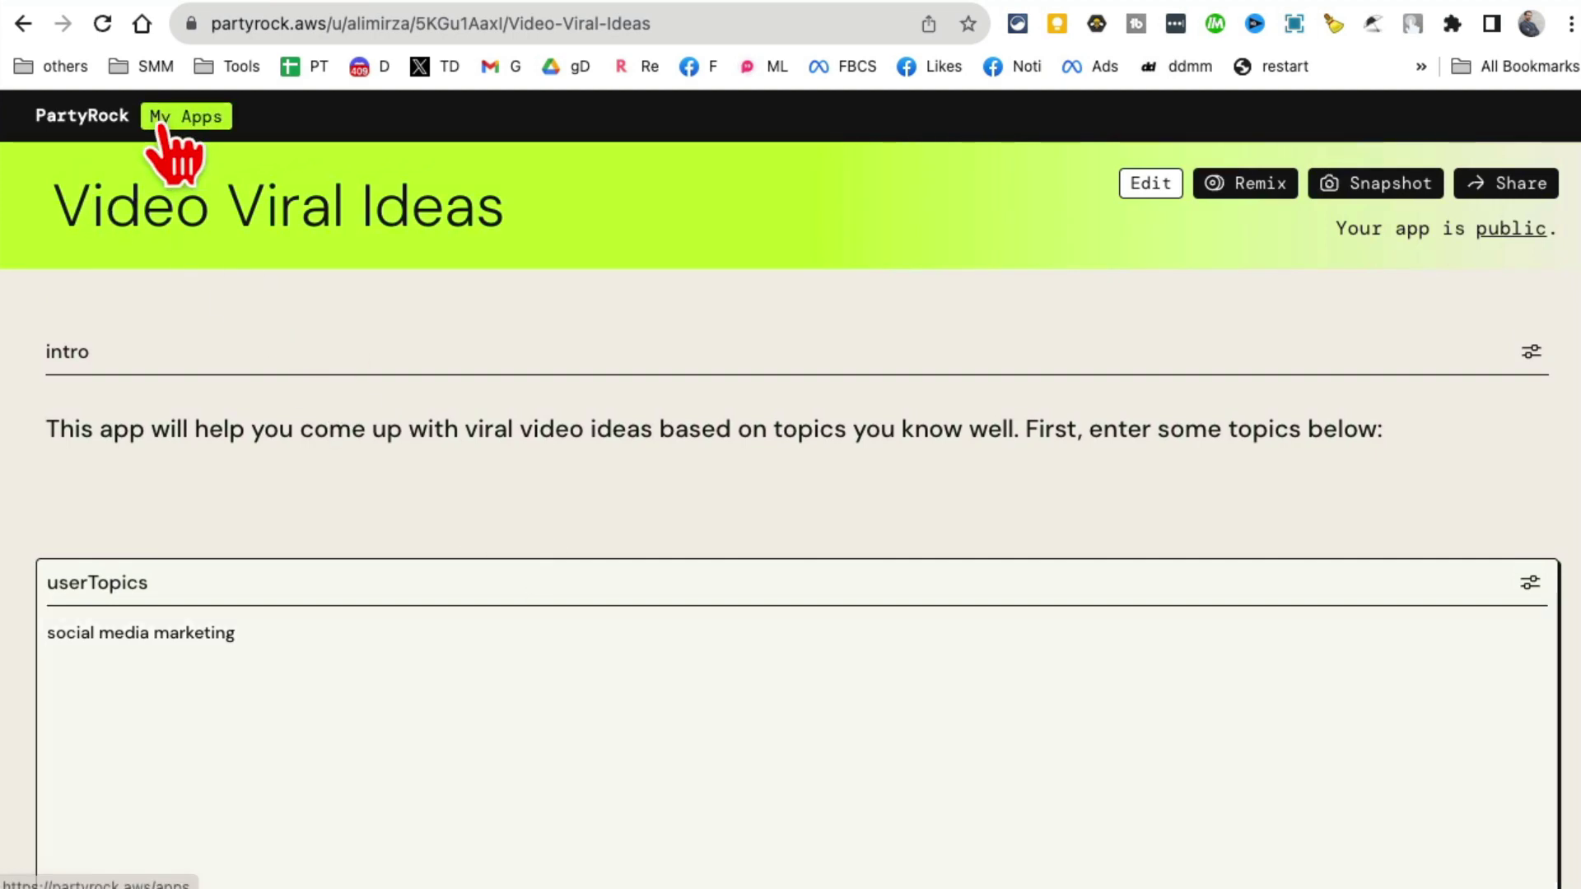
Step: Open the Business Logo Generator app from My Apps
{"action": "left_click", "coordinate": [183, 116]}
{"action": "scroll", "coordinate": [979, 733], "scroll_direction": "down", "scroll_amount": 5}
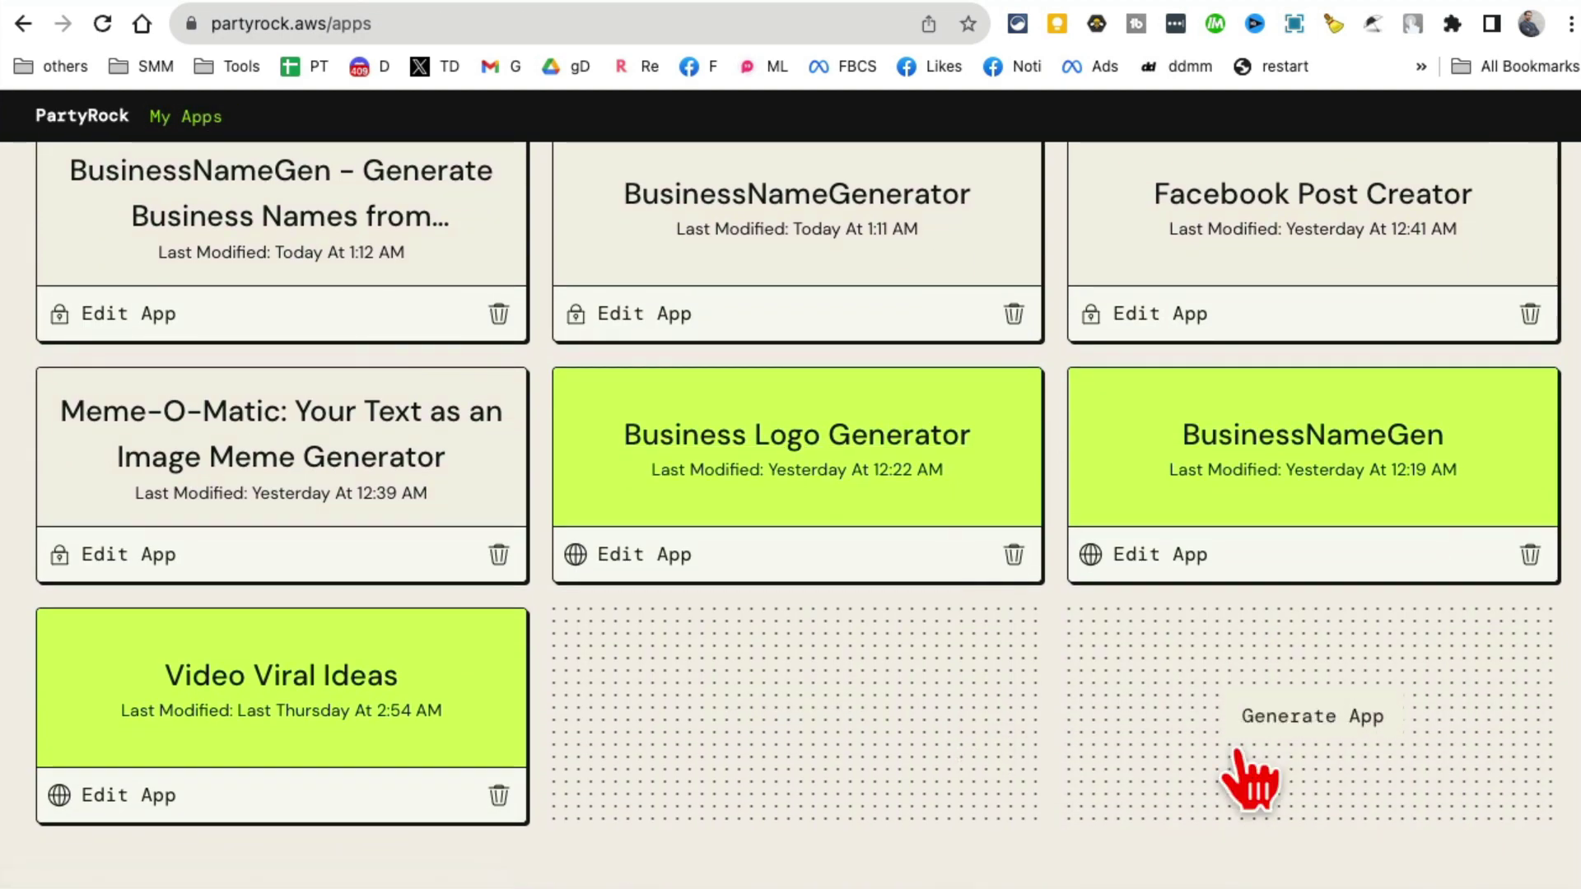
{"action": "left_click", "coordinate": [794, 461]}
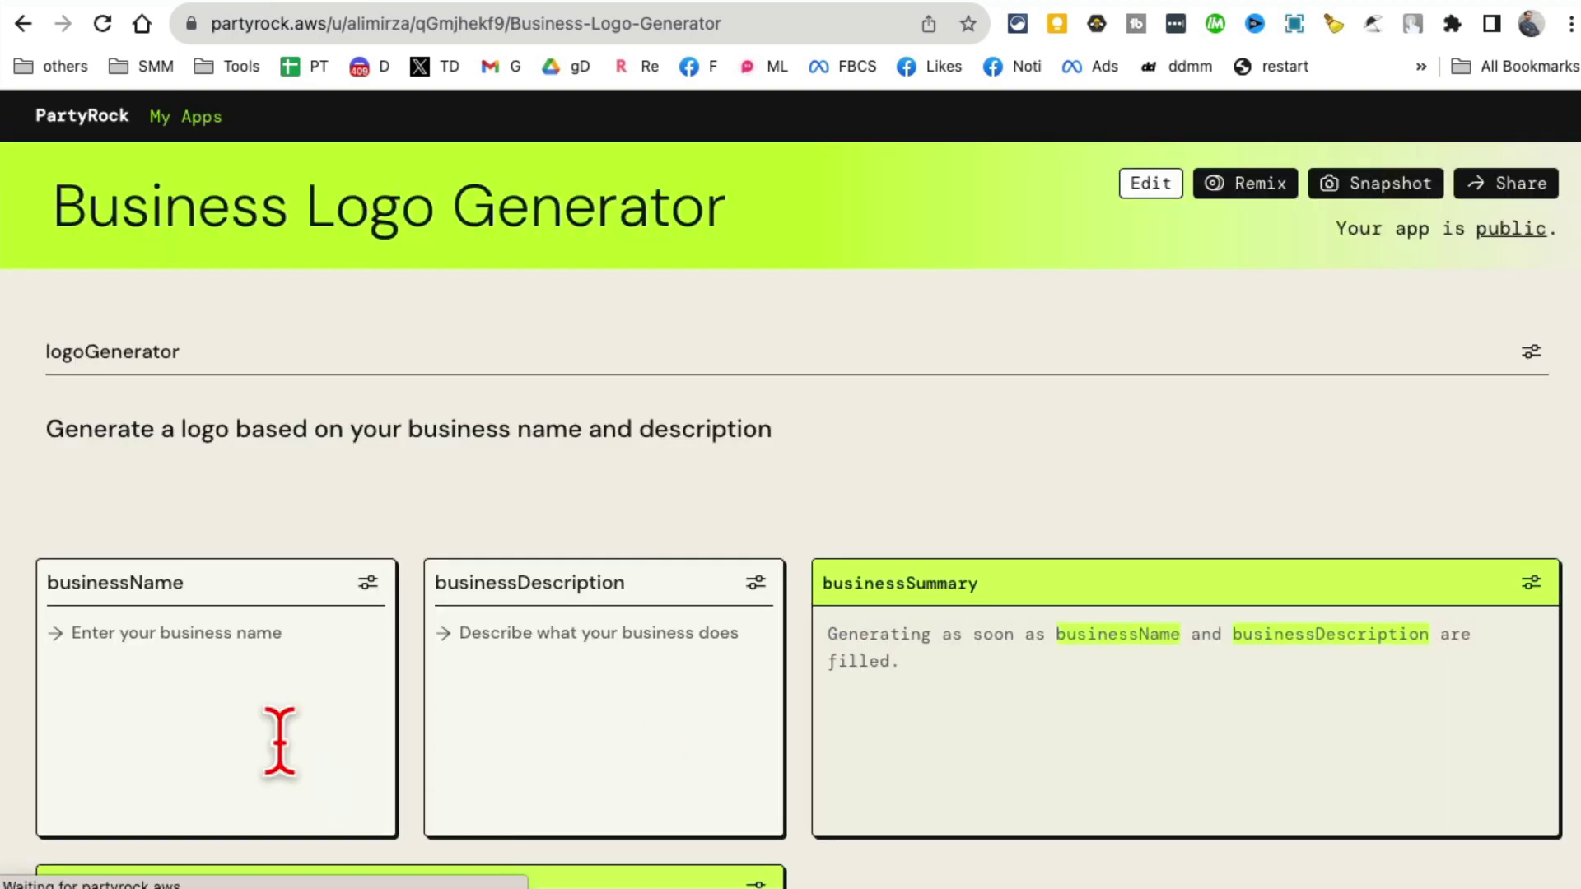
Step: Enter business name 'ai noty' and description 'ai note taking app'
{"action": "left_click", "coordinate": [175, 696]}
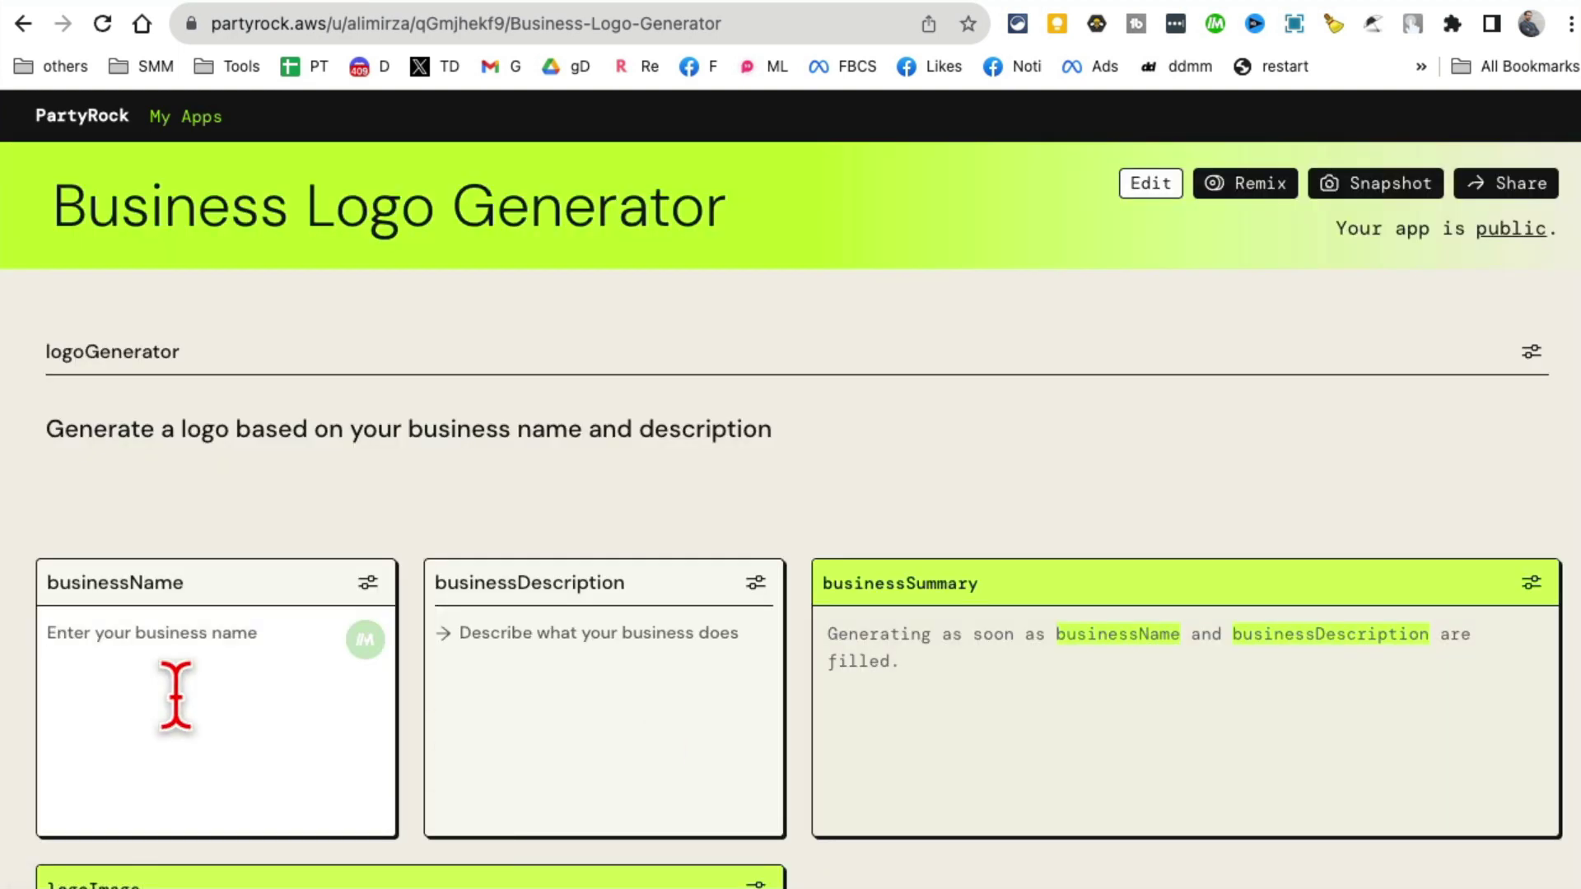
{"action": "type", "text": "ai noty"}
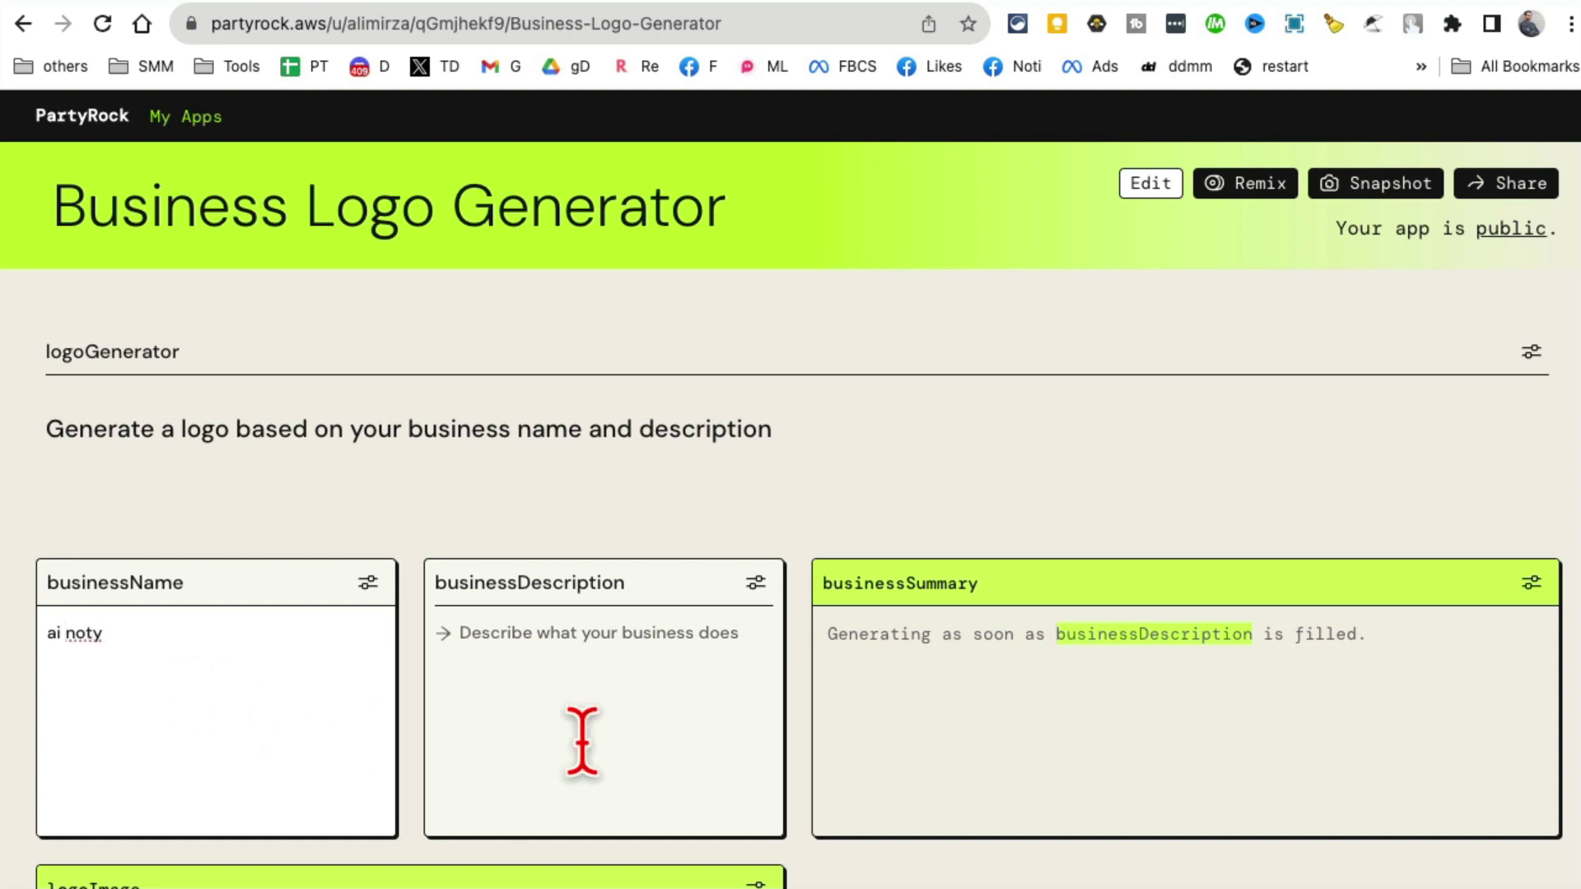
{"action": "left_click", "coordinate": [582, 741]}
{"action": "type", "text": "ai note taking app"}
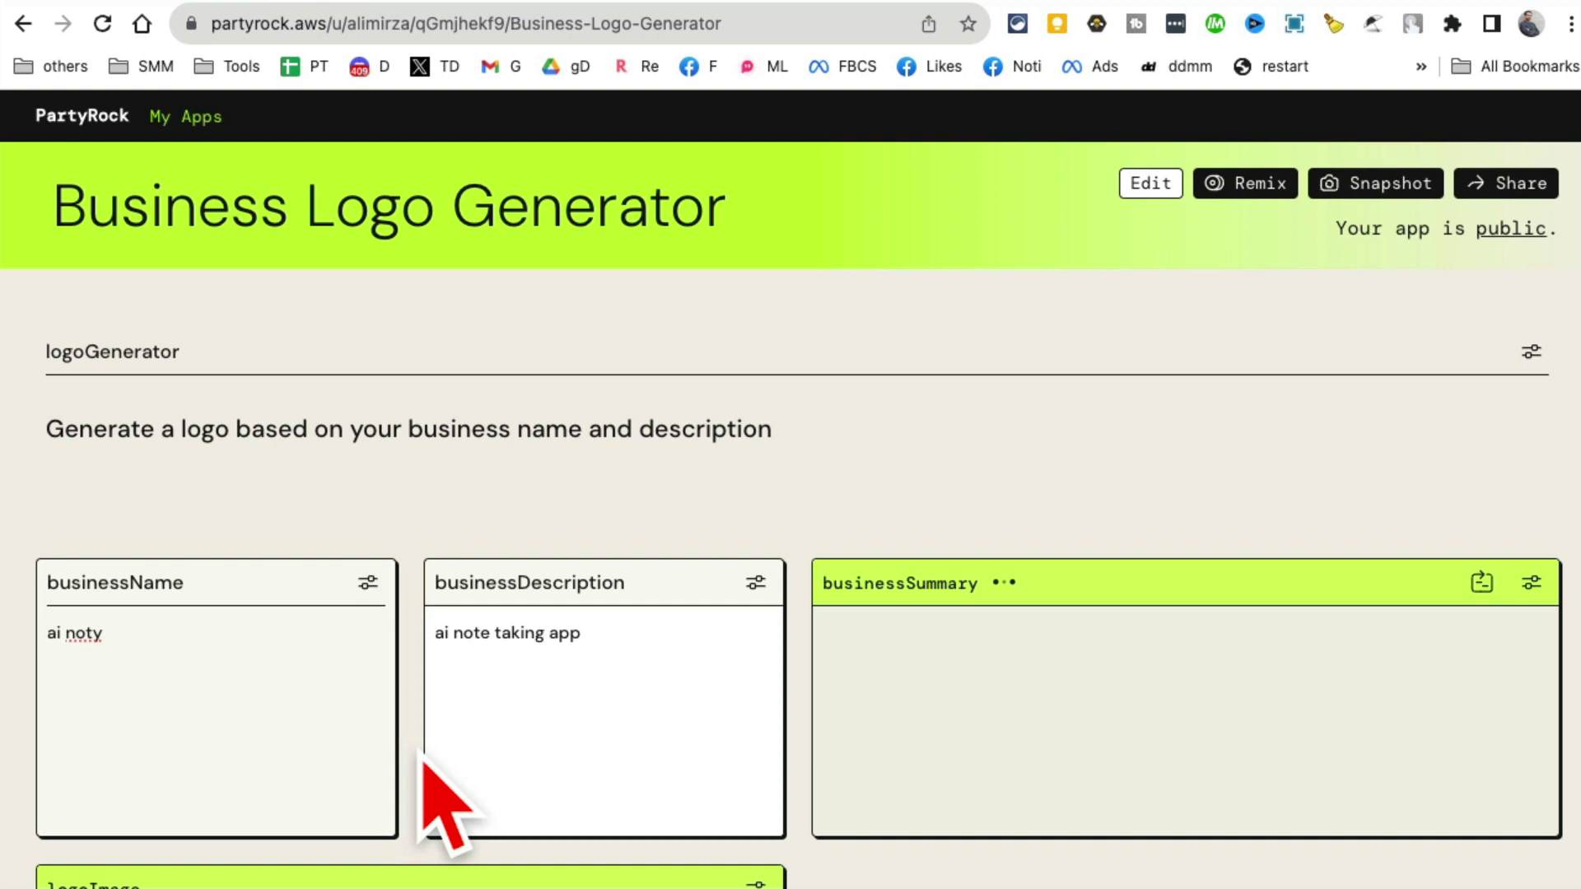
{"action": "scroll", "coordinate": [682, 762], "scroll_direction": "down", "scroll_amount": 3}
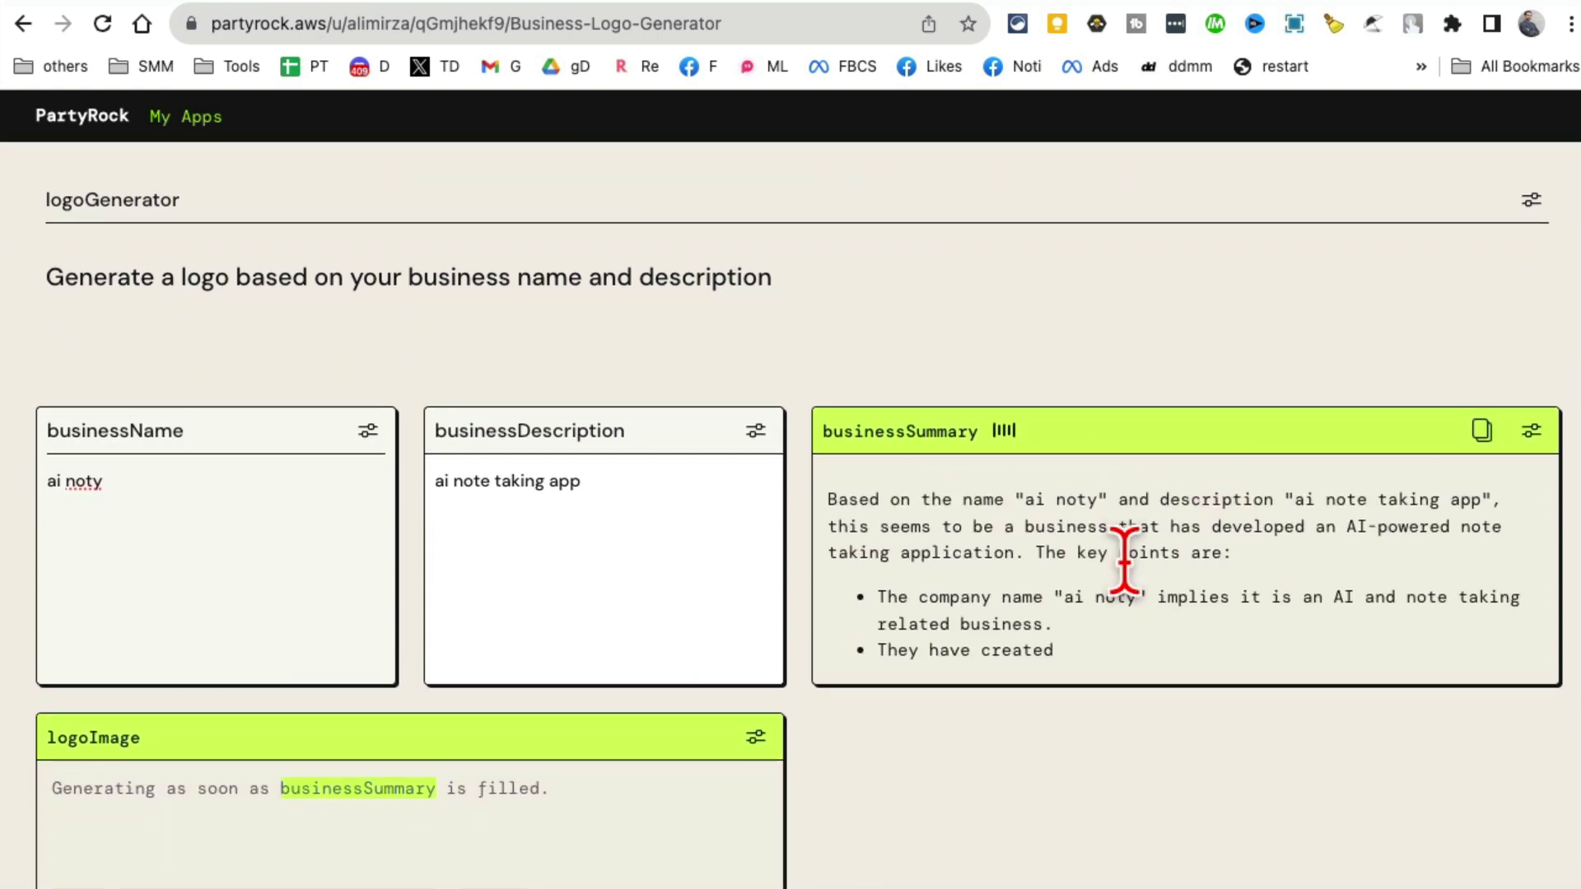
{"action": "scroll", "coordinate": [1070, 634], "scroll_direction": "down", "scroll_amount": 1}
{"action": "scroll", "coordinate": [970, 668], "scroll_direction": "down", "scroll_amount": 3}
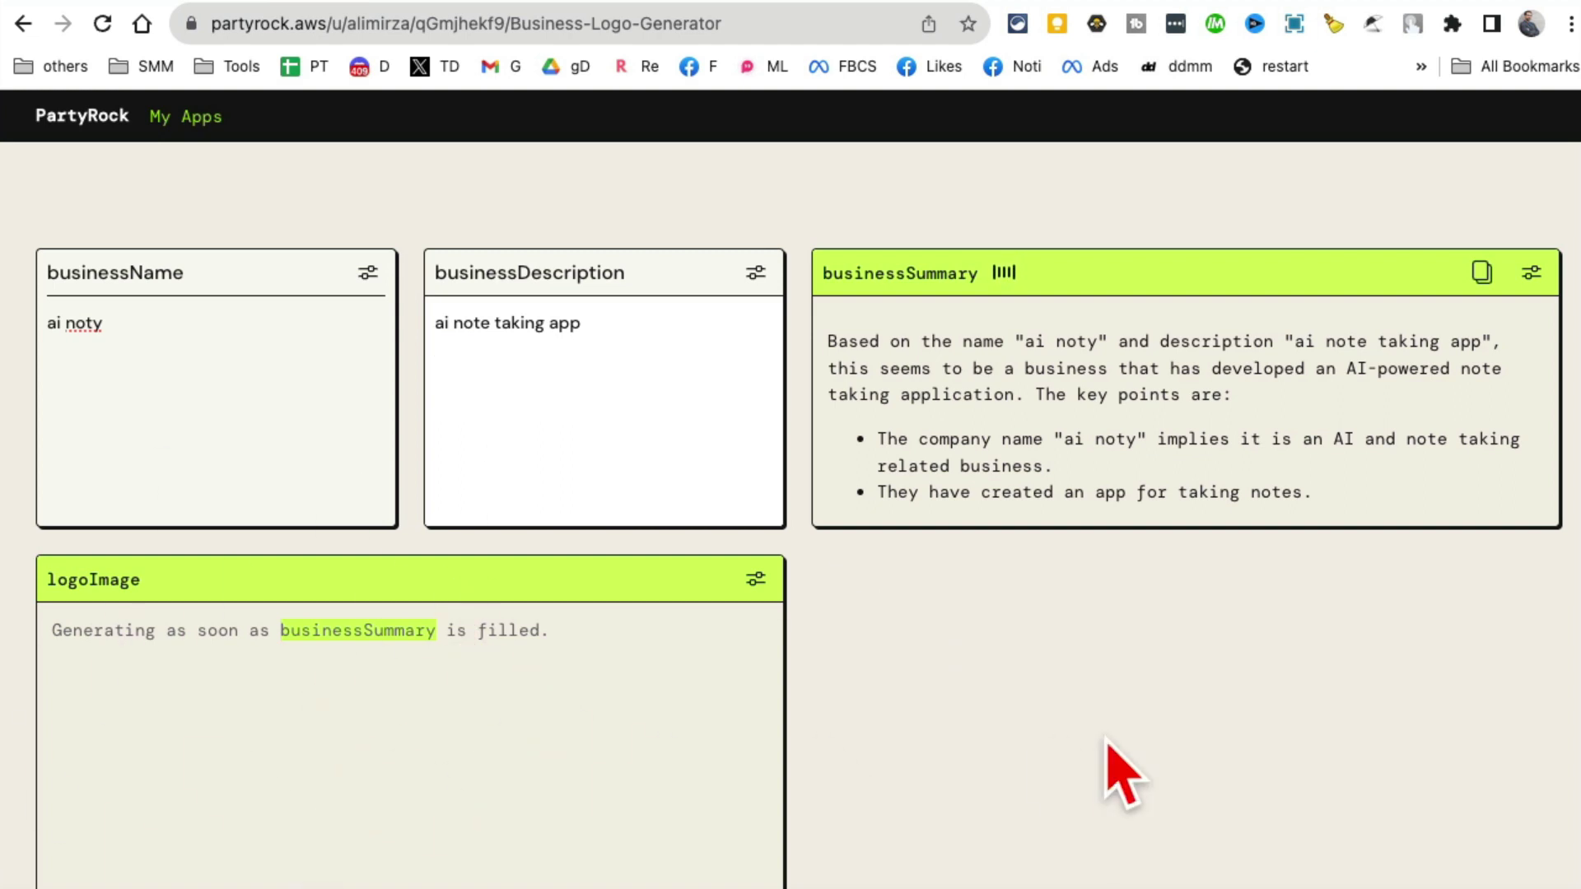
{"action": "scroll", "coordinate": [1106, 738], "scroll_direction": "up", "scroll_amount": 4}
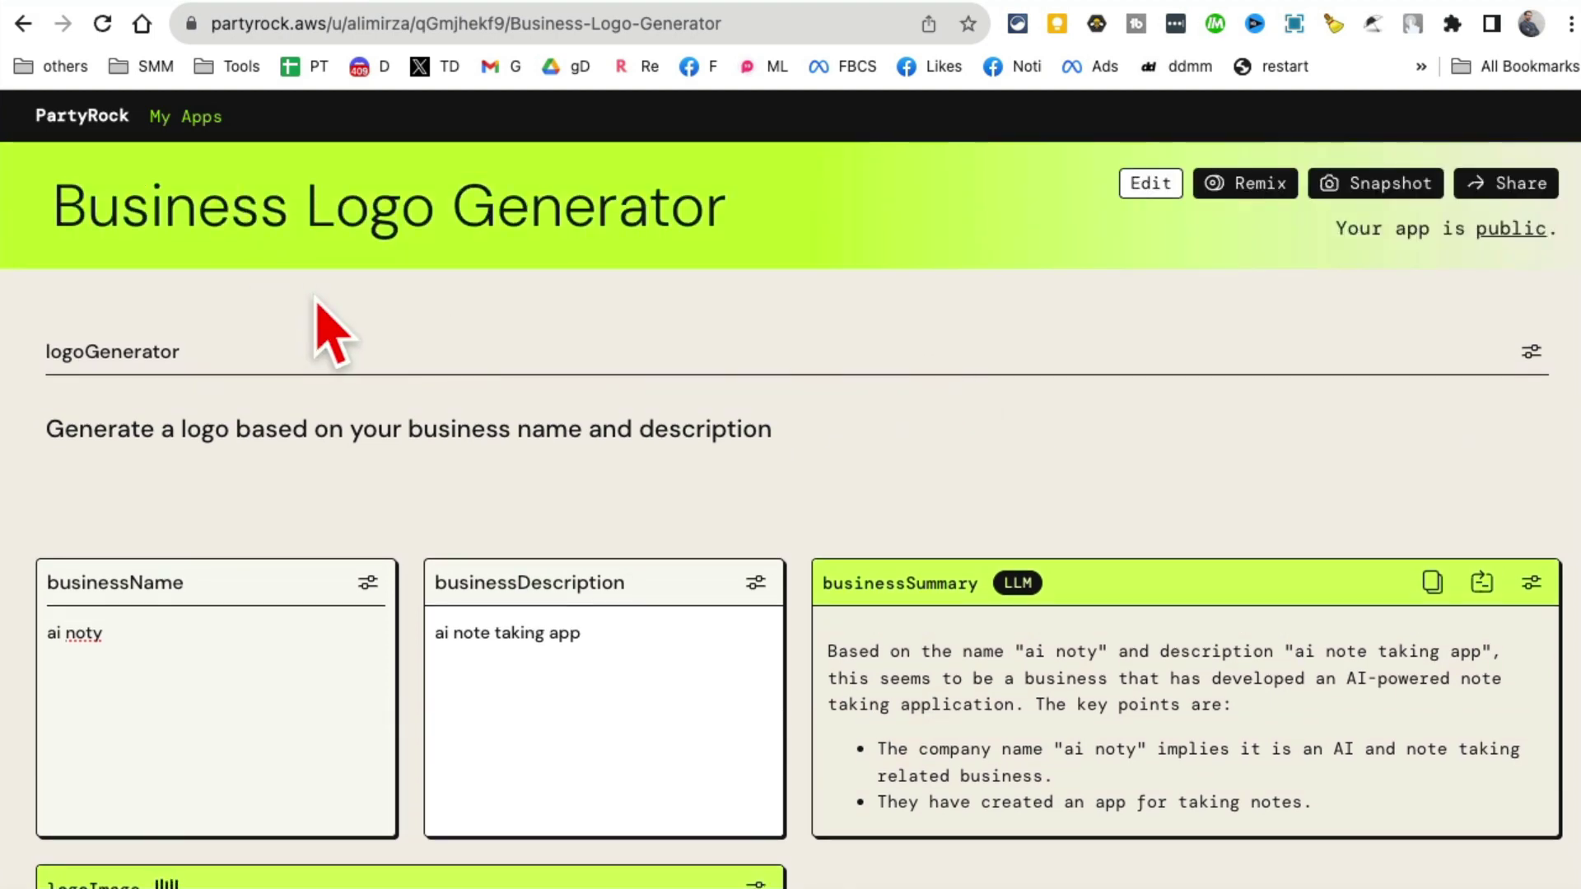
{"action": "scroll", "coordinate": [1091, 486], "scroll_direction": "down", "scroll_amount": 4}
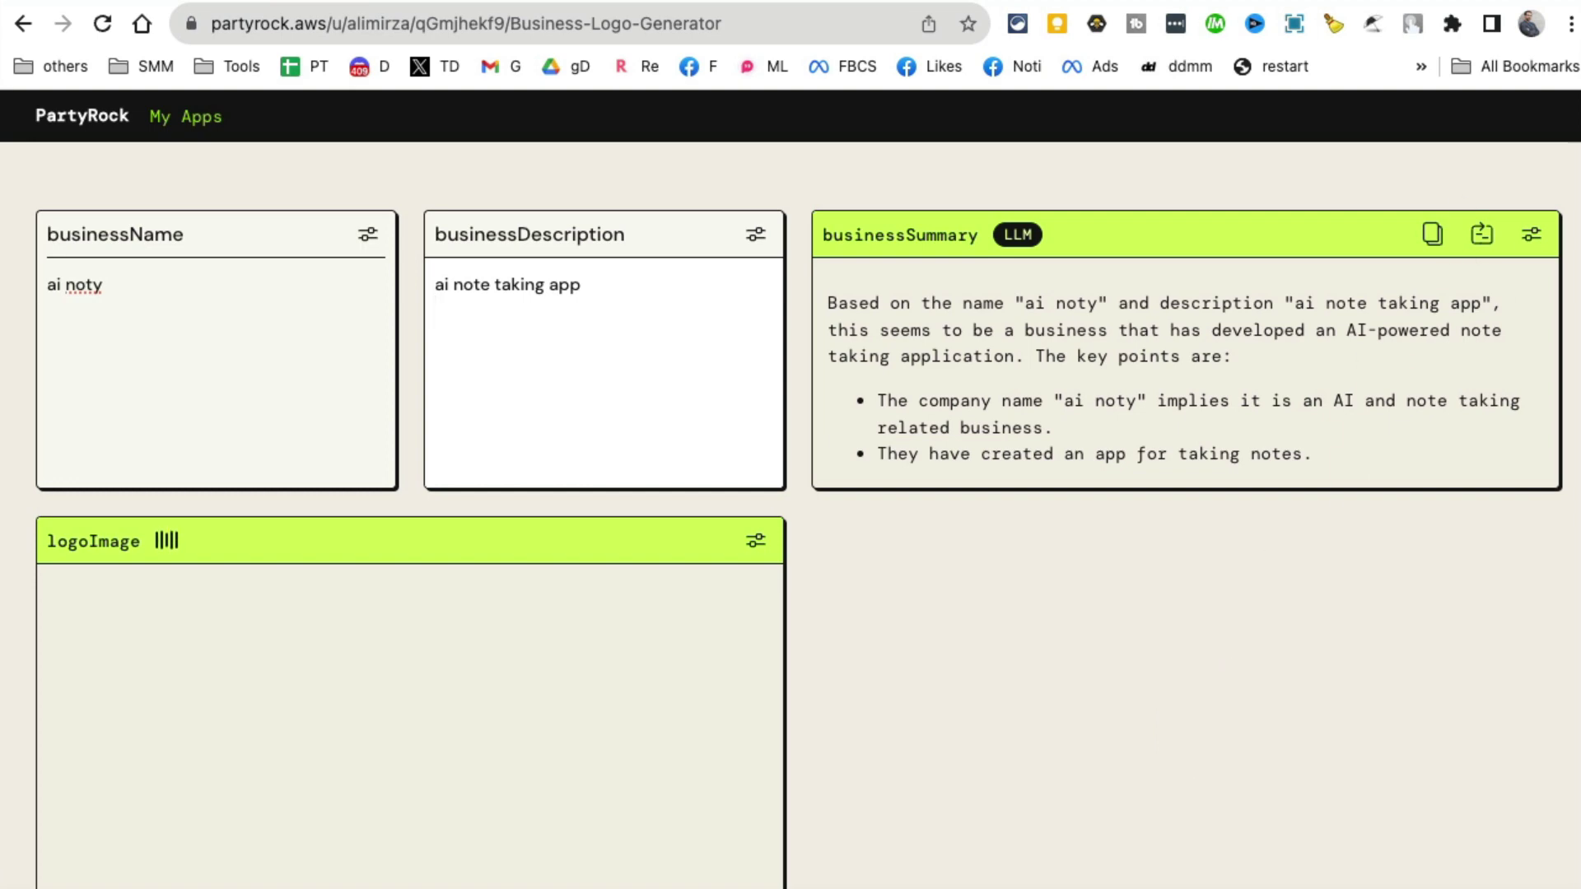
{"action": "scroll", "coordinate": [1051, 459], "scroll_direction": "down", "scroll_amount": 5}
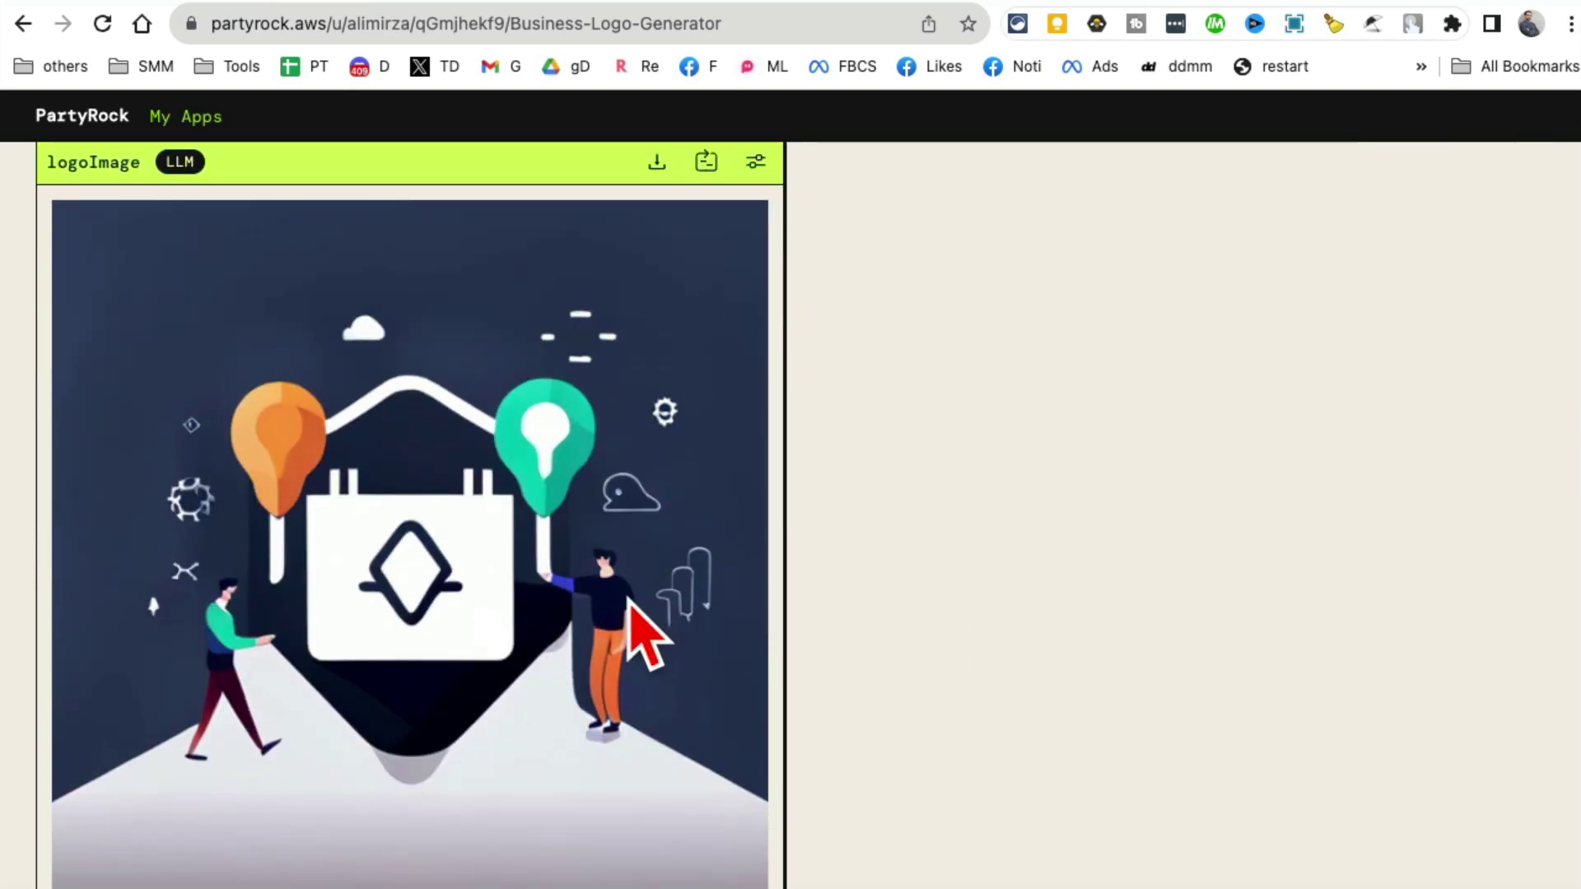
{"action": "scroll", "coordinate": [646, 634], "scroll_direction": "up", "scroll_amount": 6}
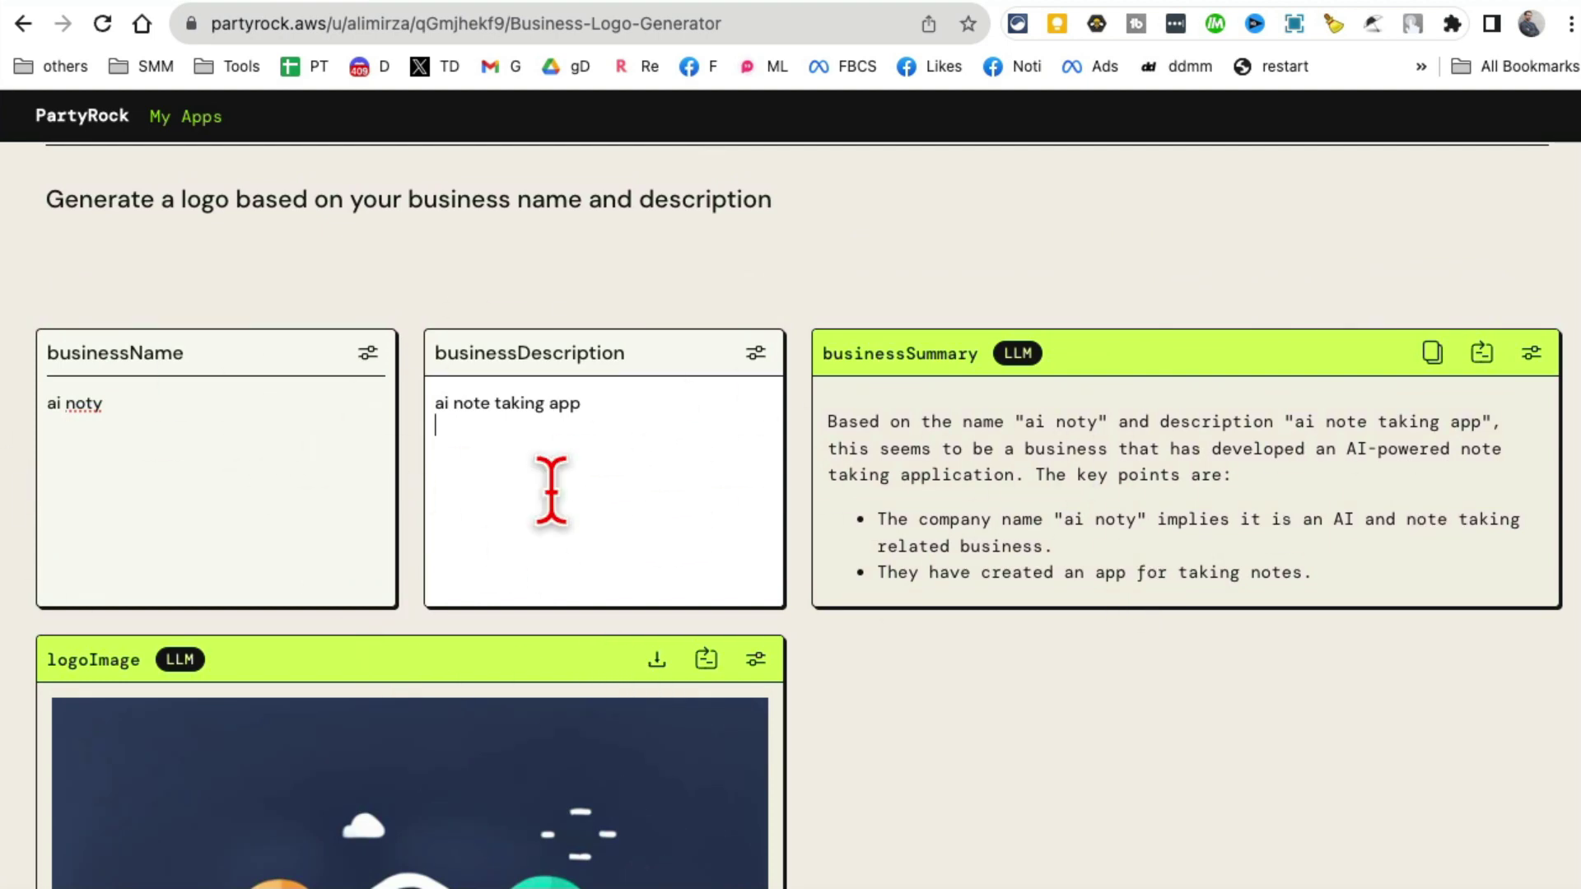
{"action": "scroll", "coordinate": [600, 441], "scroll_direction": "up", "scroll_amount": 2}
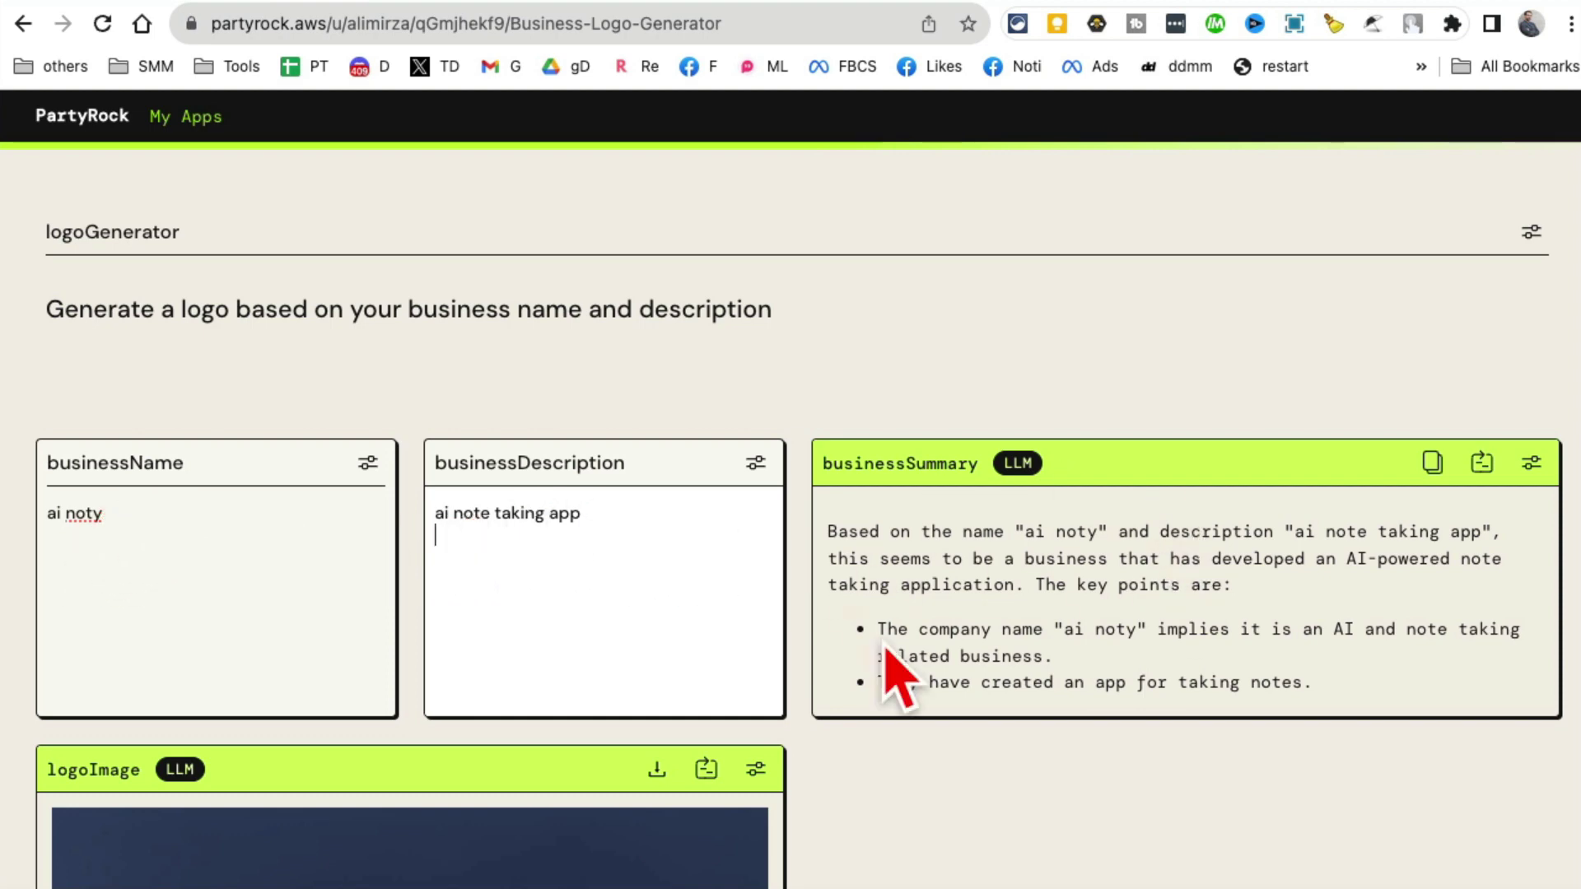
Step: Keep the businessSummary widget on the Claude model and discard its settings changes
{"action": "left_click", "coordinate": [1530, 463]}
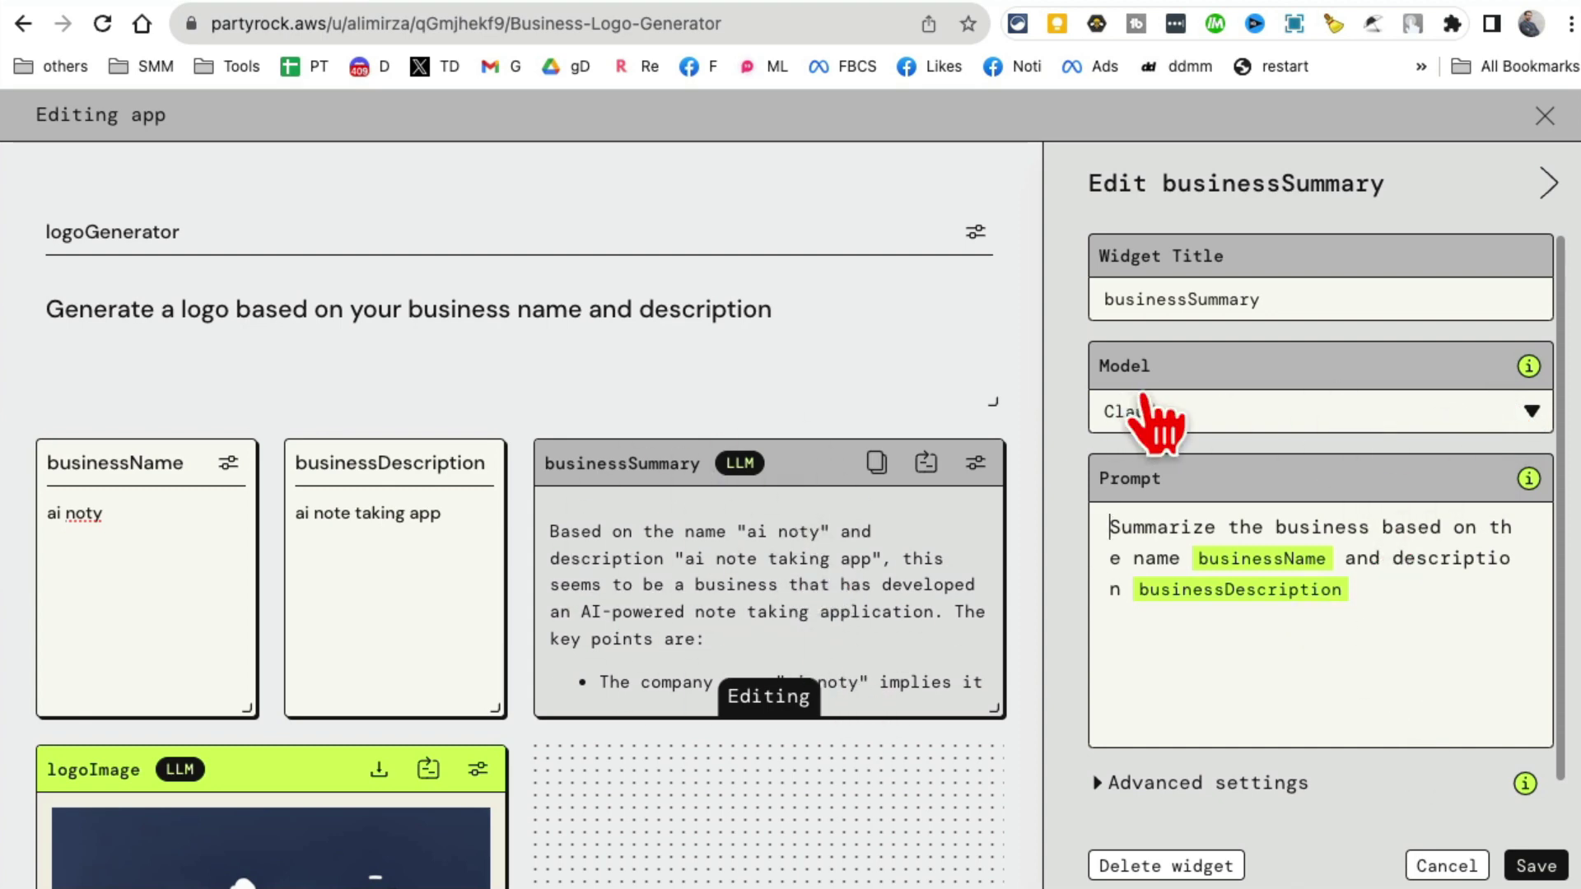
{"action": "left_click", "coordinate": [1493, 414]}
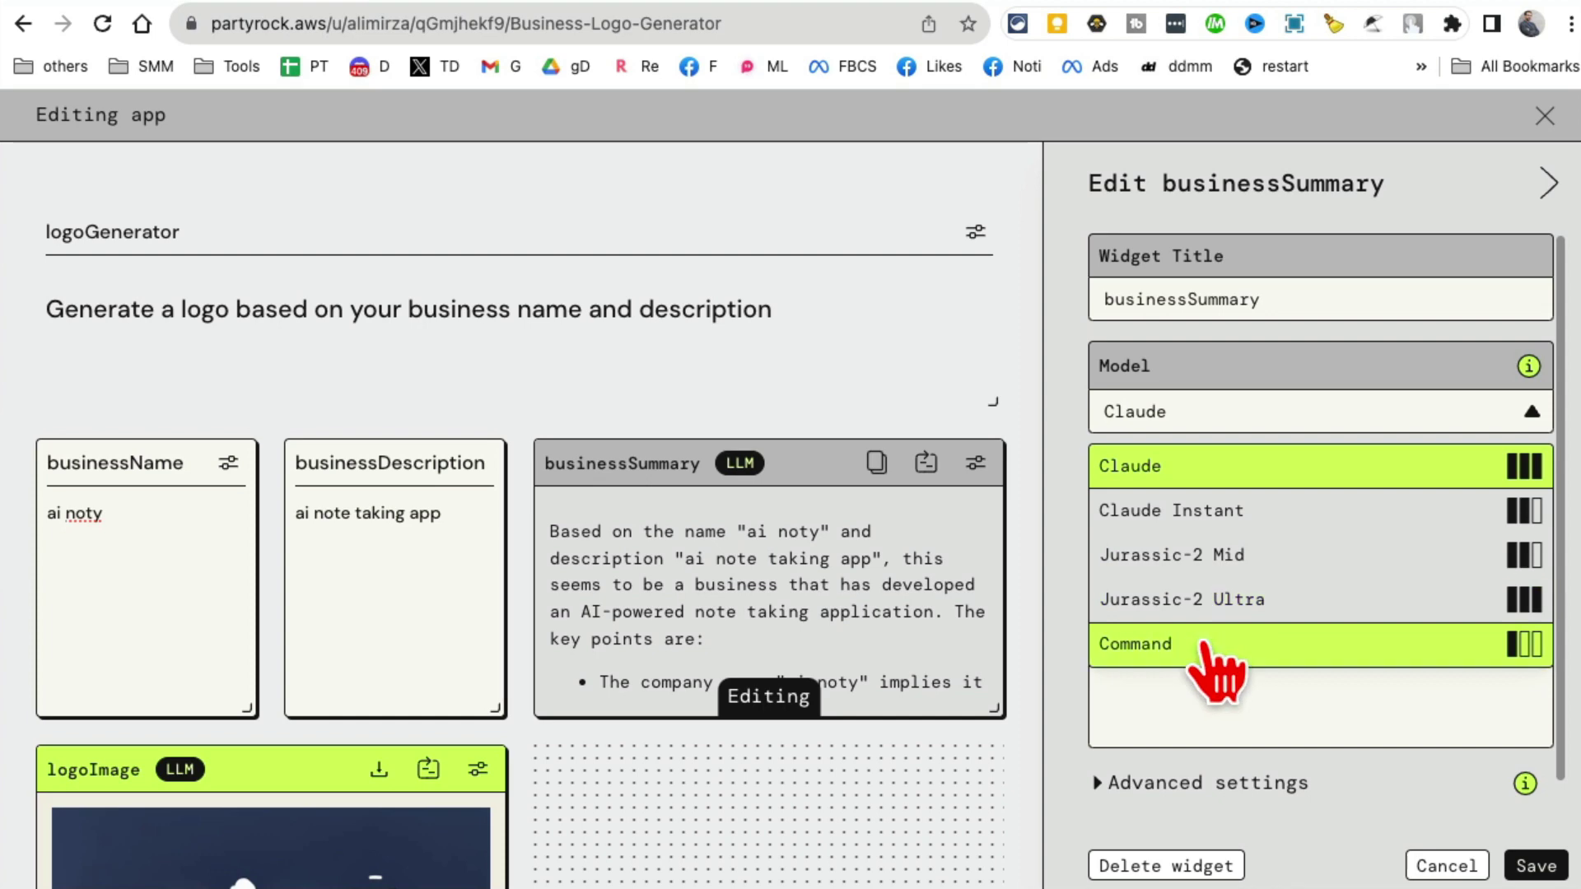
{"action": "left_click", "coordinate": [1517, 461]}
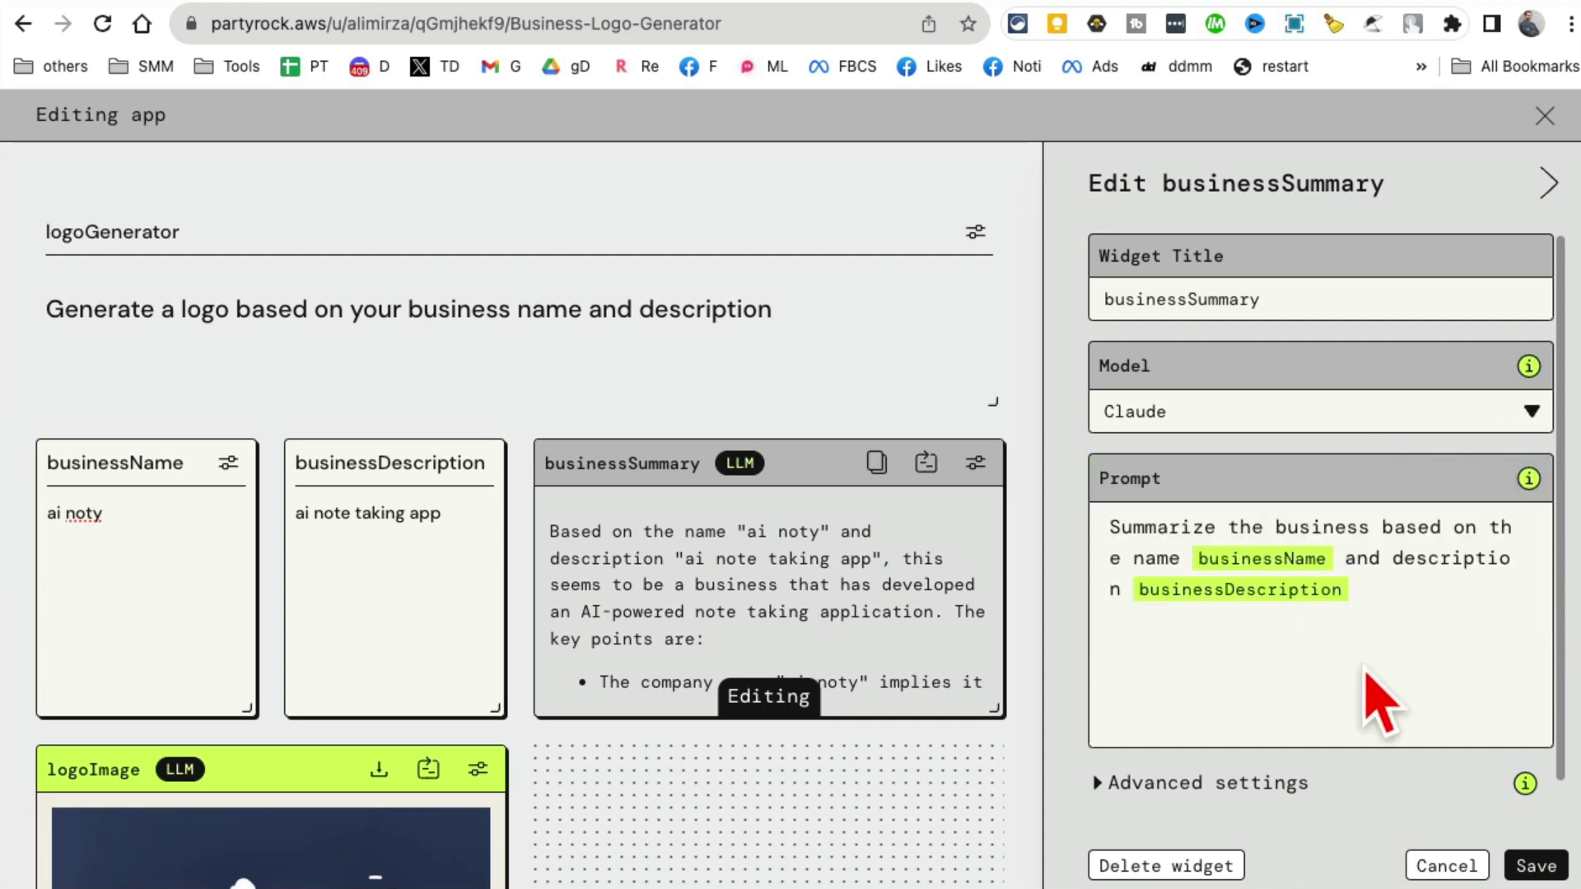
{"action": "left_click", "coordinate": [1440, 874]}
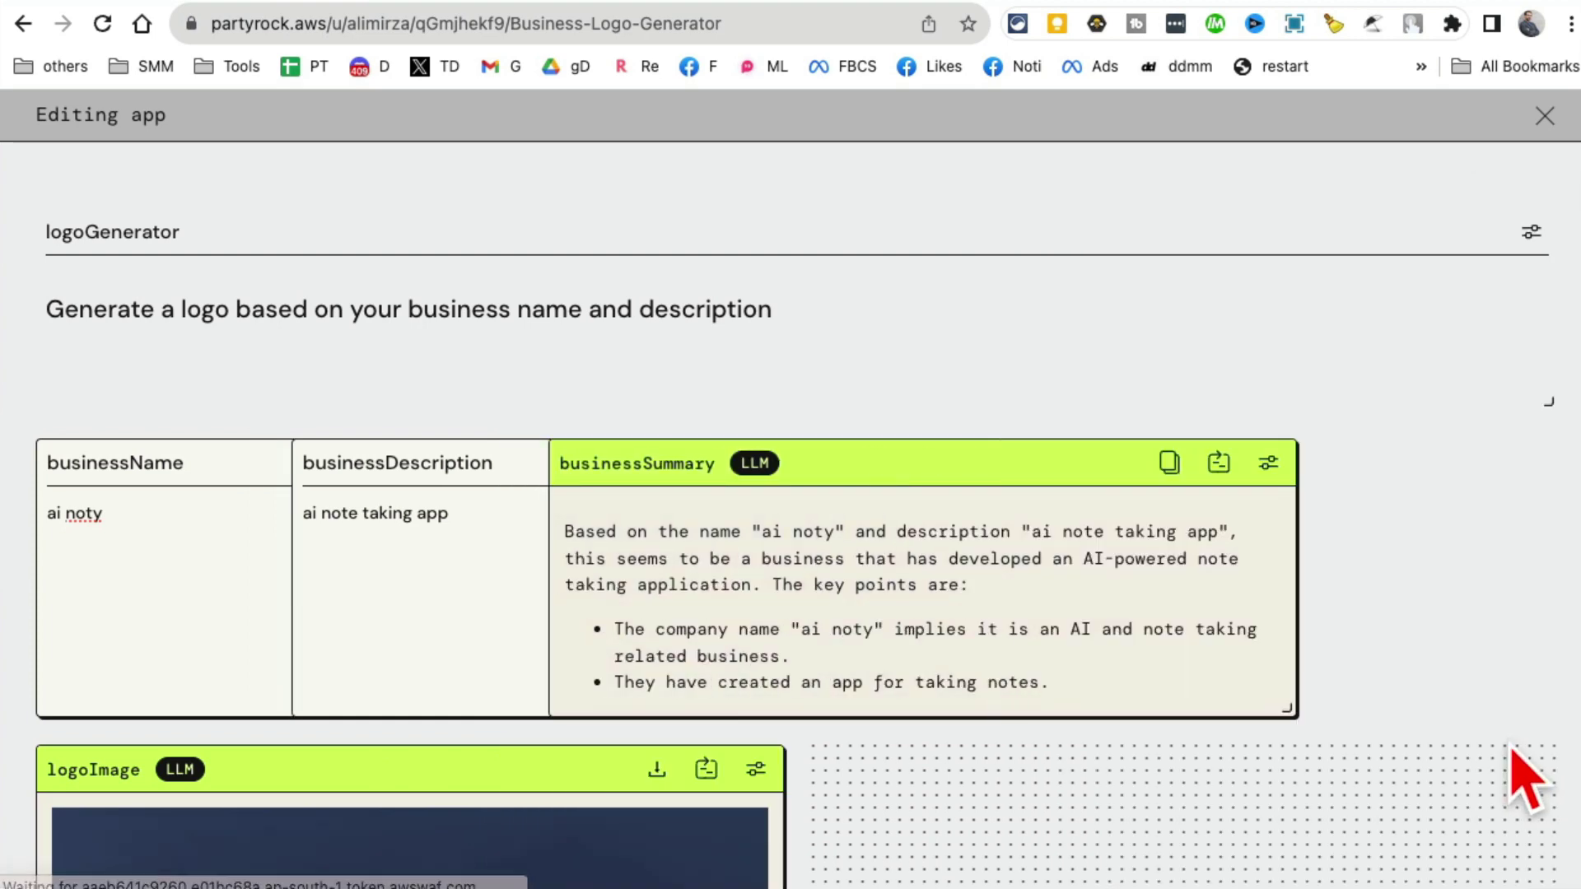
Step: Bring up the logoImage widget's settings
{"action": "scroll", "coordinate": [1023, 582], "scroll_direction": "down", "scroll_amount": 5}
{"action": "scroll", "coordinate": [282, 864], "scroll_direction": "down", "scroll_amount": 8}
{"action": "scroll", "coordinate": [614, 625], "scroll_direction": "up", "scroll_amount": 1}
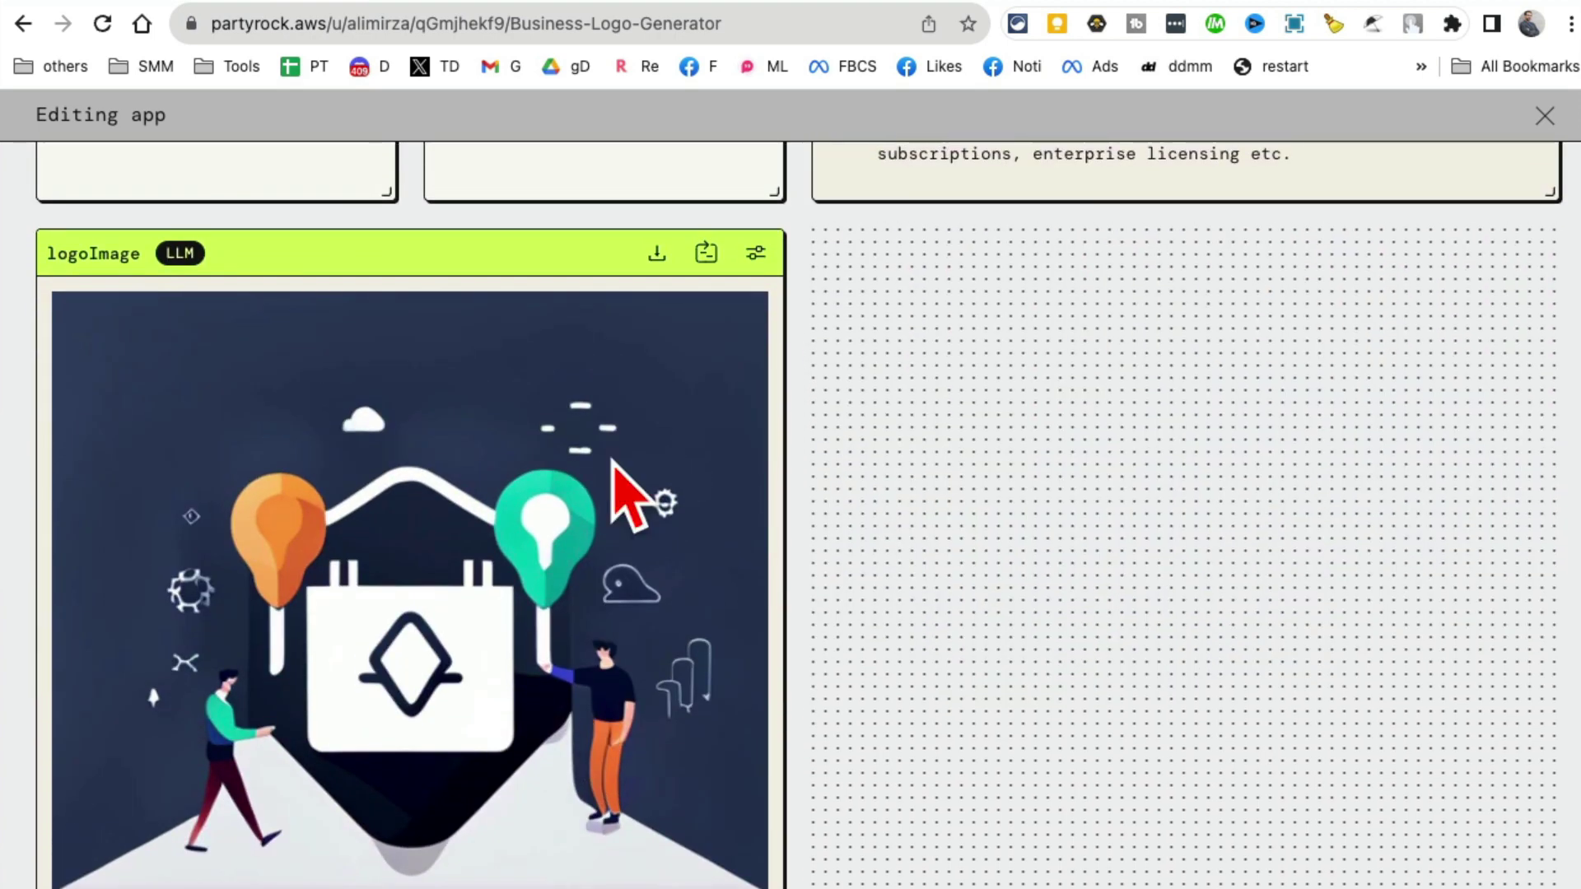
{"action": "left_click", "coordinate": [754, 252]}
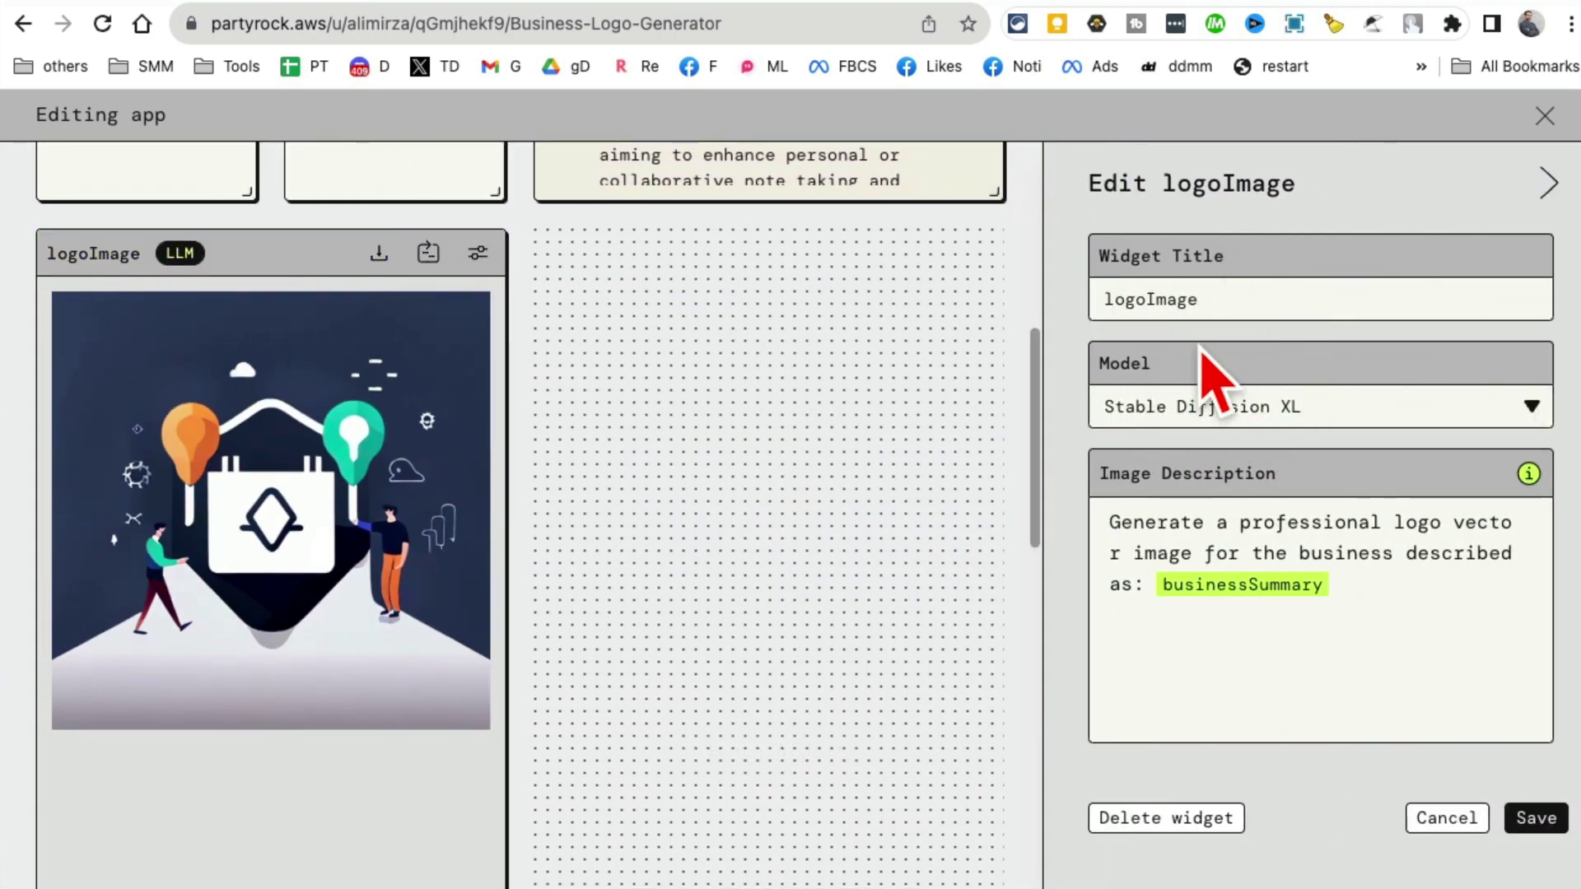
Step: Keep Stable Diffusion XL as the logo image model and discard the settings changes
{"action": "left_click", "coordinate": [1240, 421]}
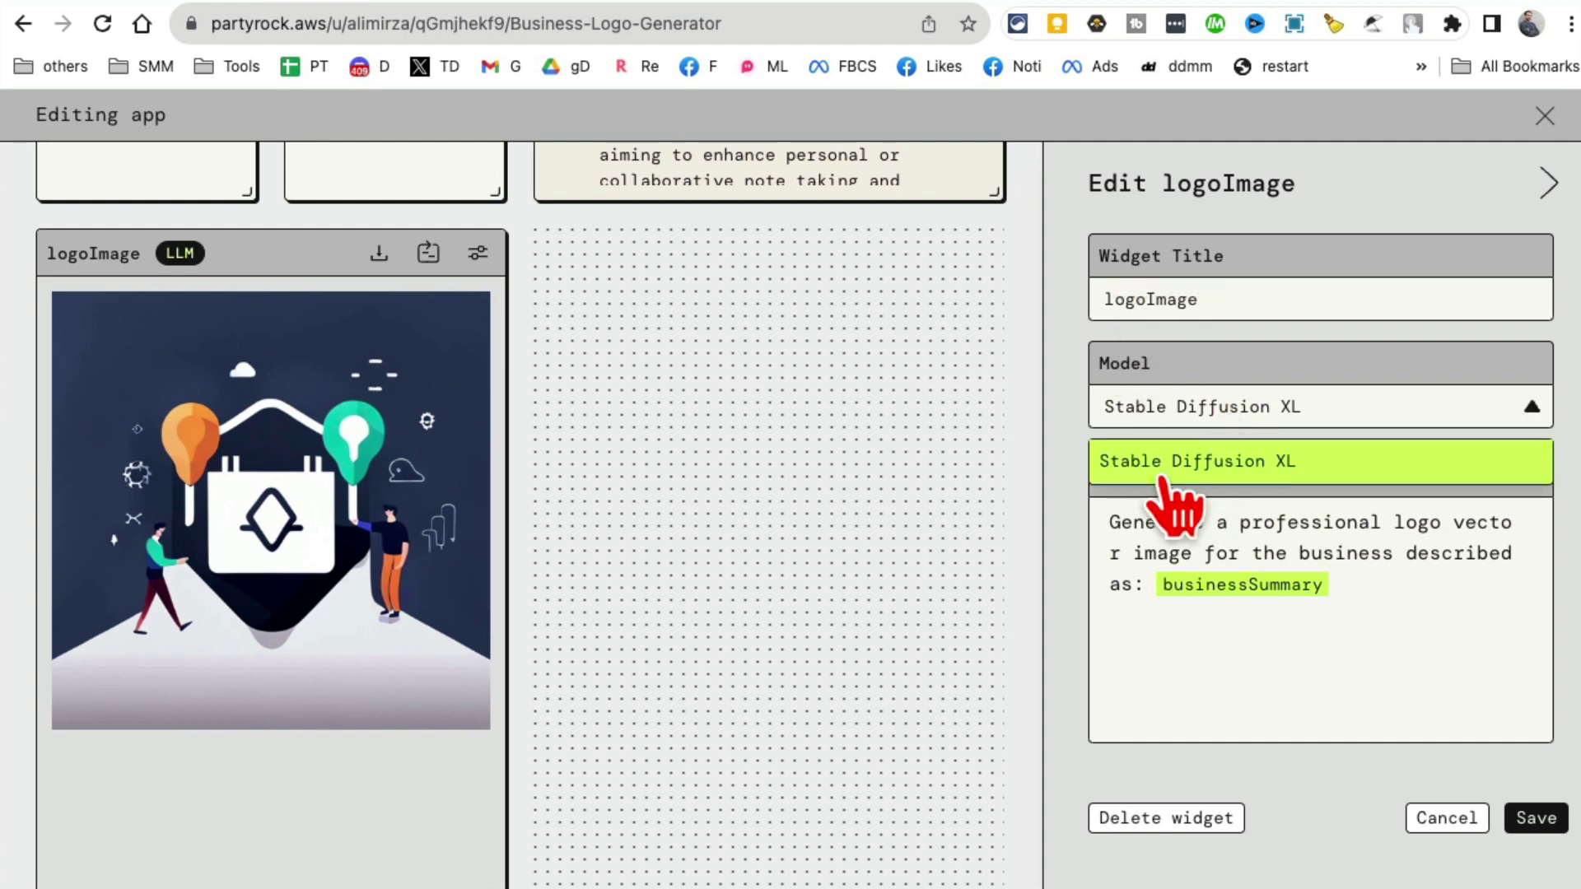
{"action": "left_click", "coordinate": [1231, 481]}
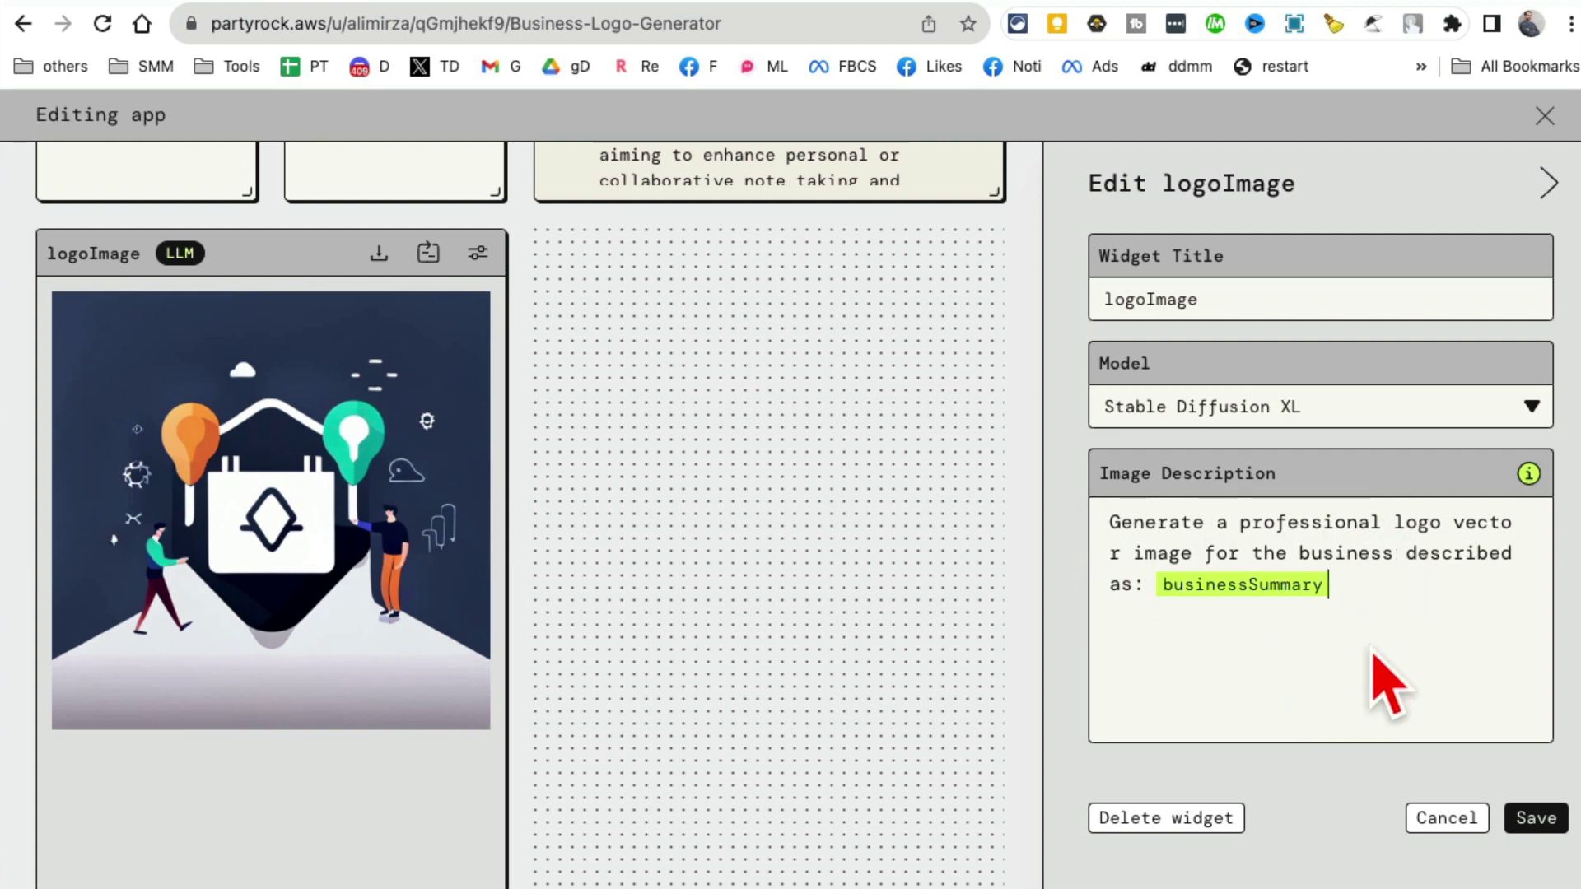
{"action": "left_click", "coordinate": [1451, 825]}
Step: Exit edit mode for the Business Logo Generator app
{"action": "scroll", "coordinate": [1041, 653], "scroll_direction": "up", "scroll_amount": 10}
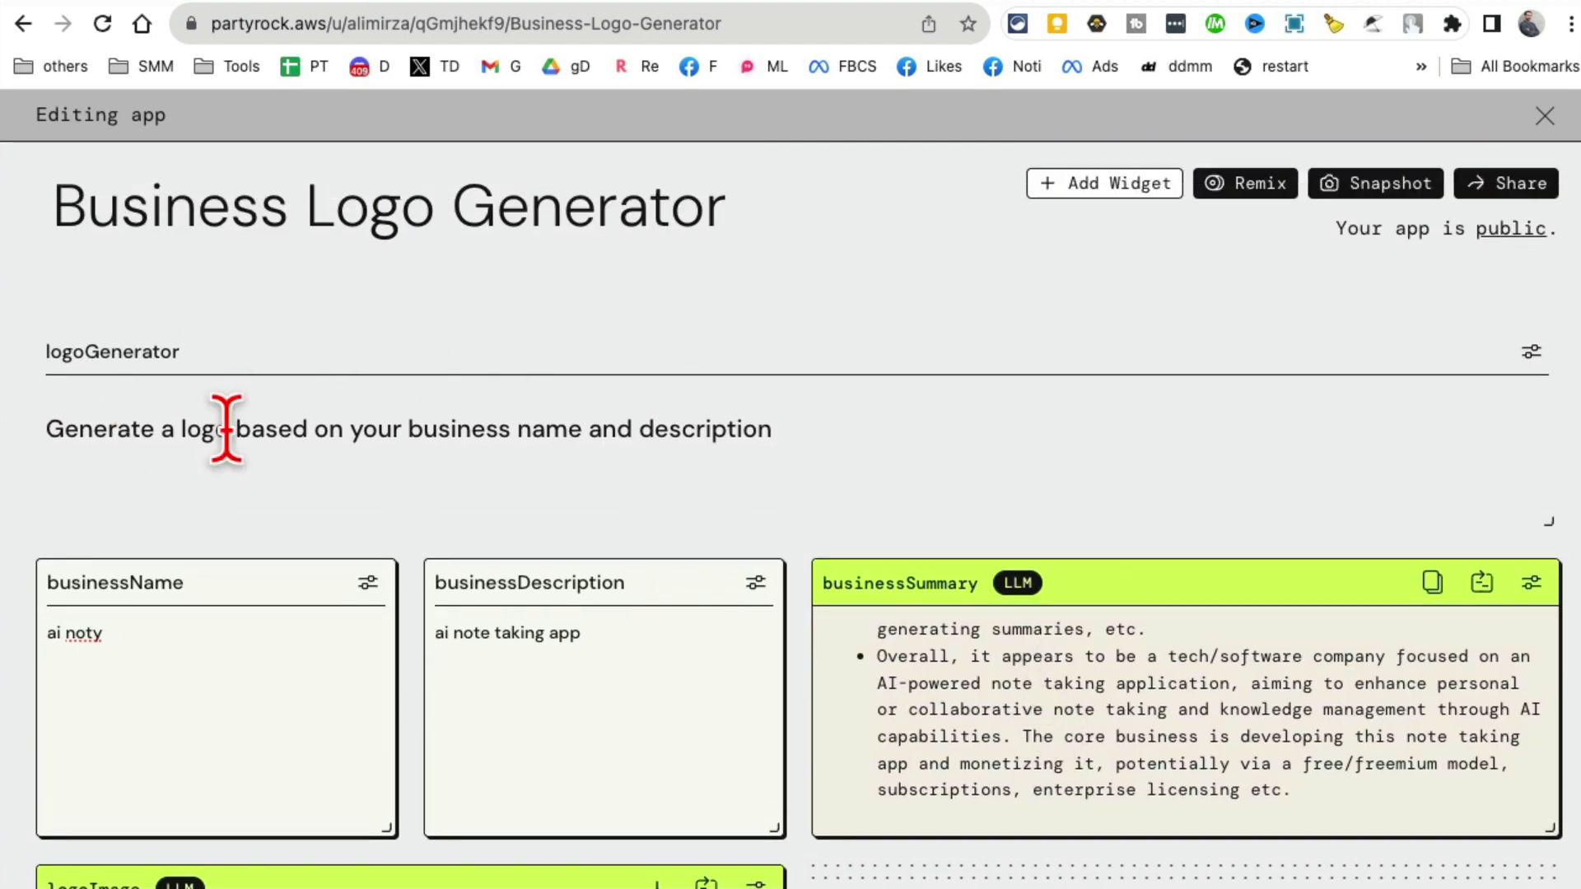
{"action": "scroll", "coordinate": [527, 552], "scroll_direction": "down", "scroll_amount": 7}
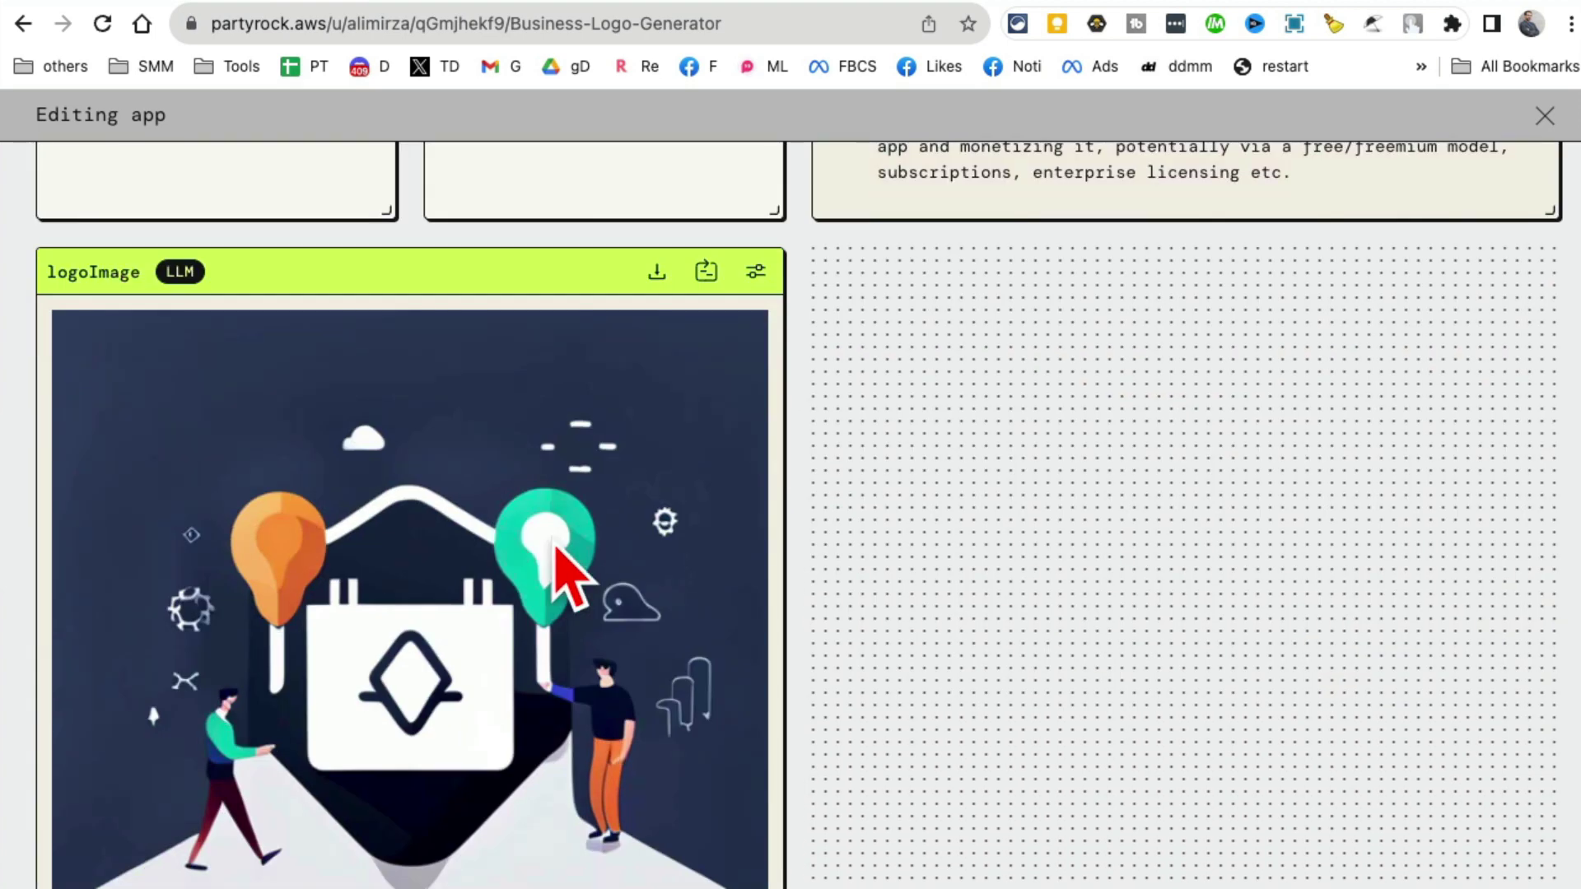
{"action": "scroll", "coordinate": [995, 653], "scroll_direction": "up", "scroll_amount": 4}
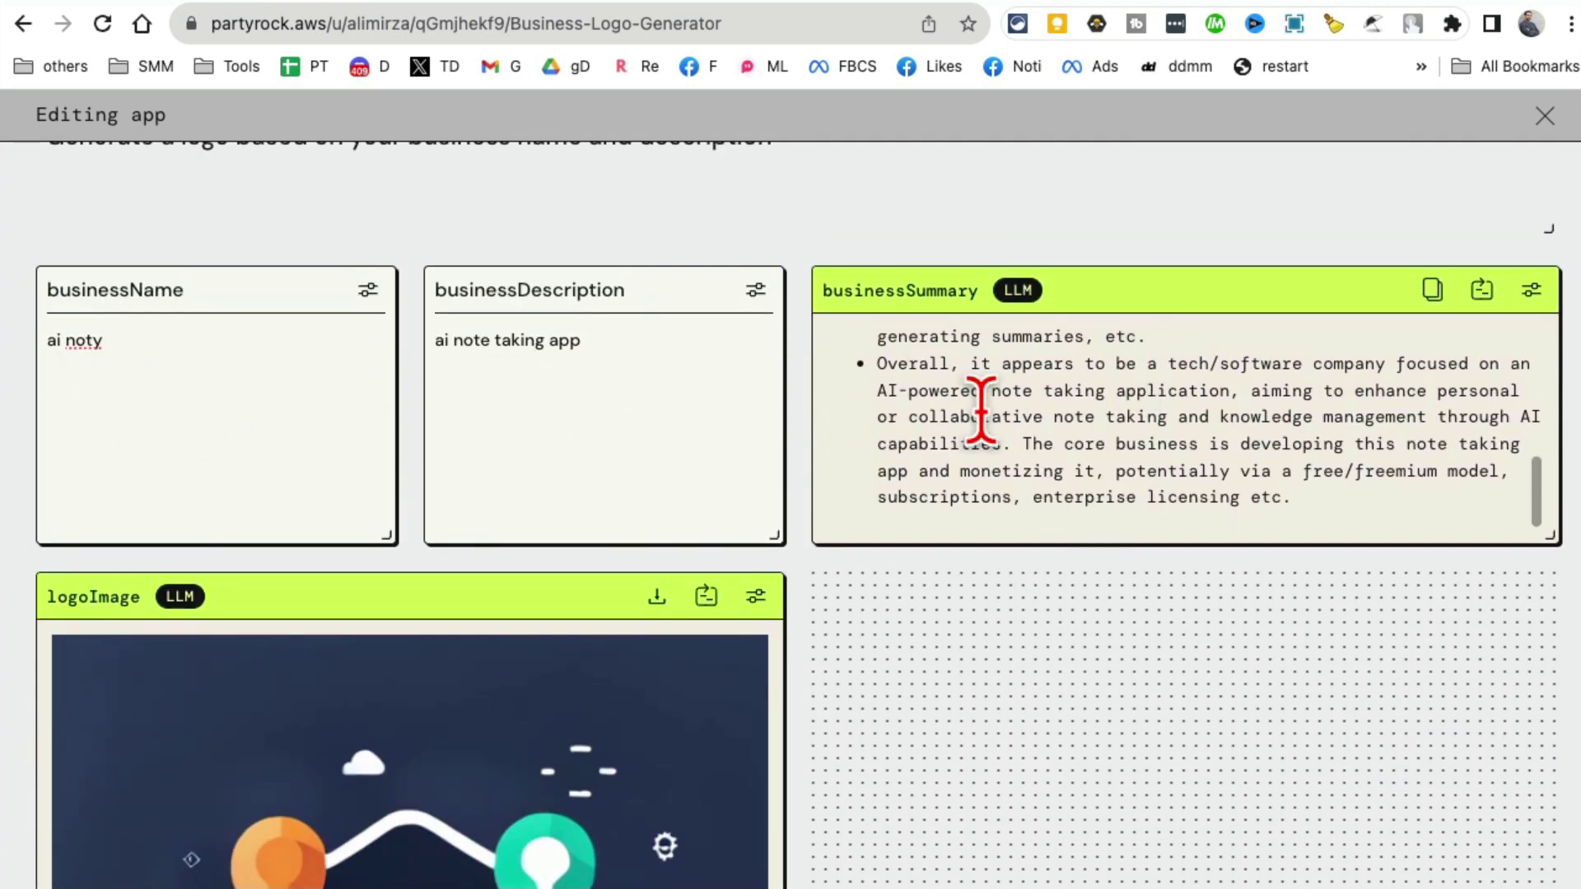
{"action": "scroll", "coordinate": [1093, 646], "scroll_direction": "up", "scroll_amount": 3}
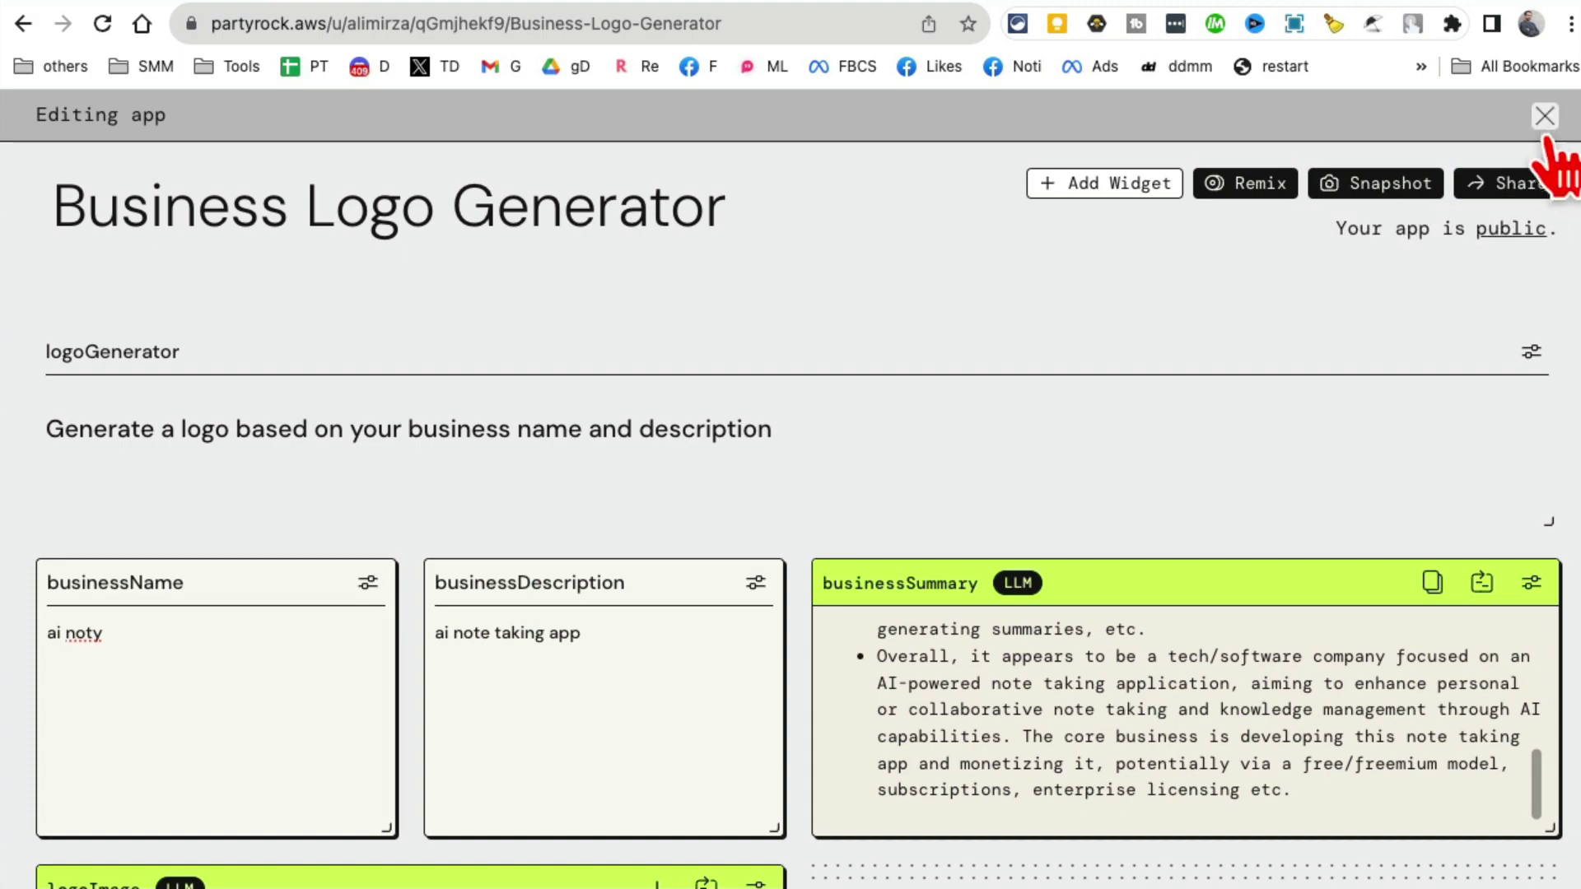
{"action": "left_click", "coordinate": [1545, 117]}
Step: Go to the PartyRock home page and scroll to featured apps like Vin-du-jour and Movie Recommendation
{"action": "left_click", "coordinate": [76, 120]}
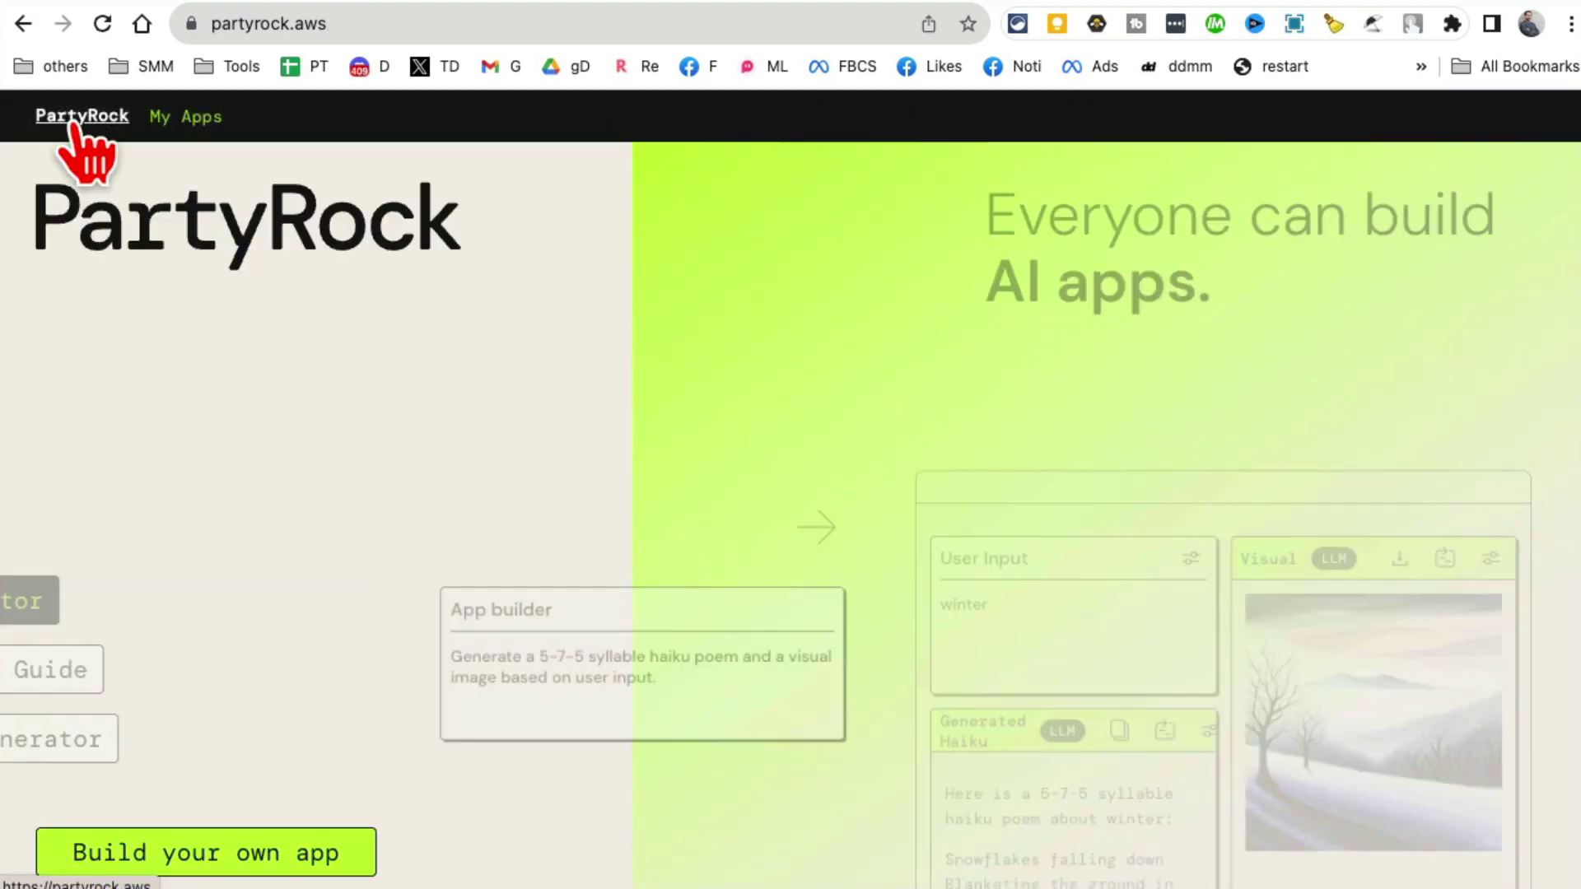
{"action": "scroll", "coordinate": [917, 494], "scroll_direction": "down", "scroll_amount": 15}
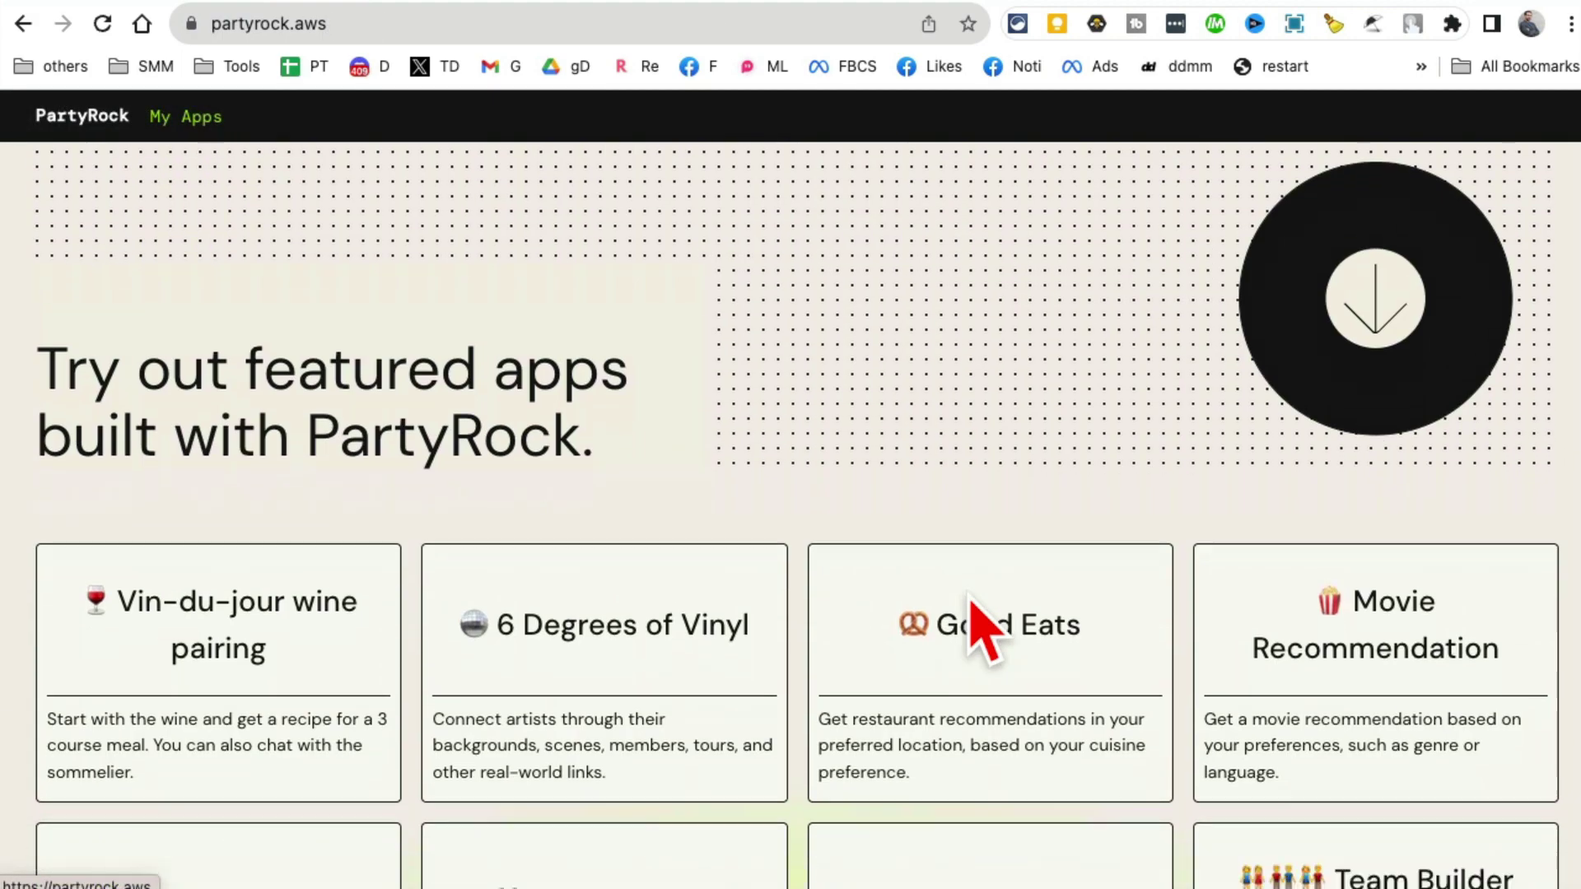
{"action": "scroll", "coordinate": [1400, 605], "scroll_direction": "down", "scroll_amount": 4}
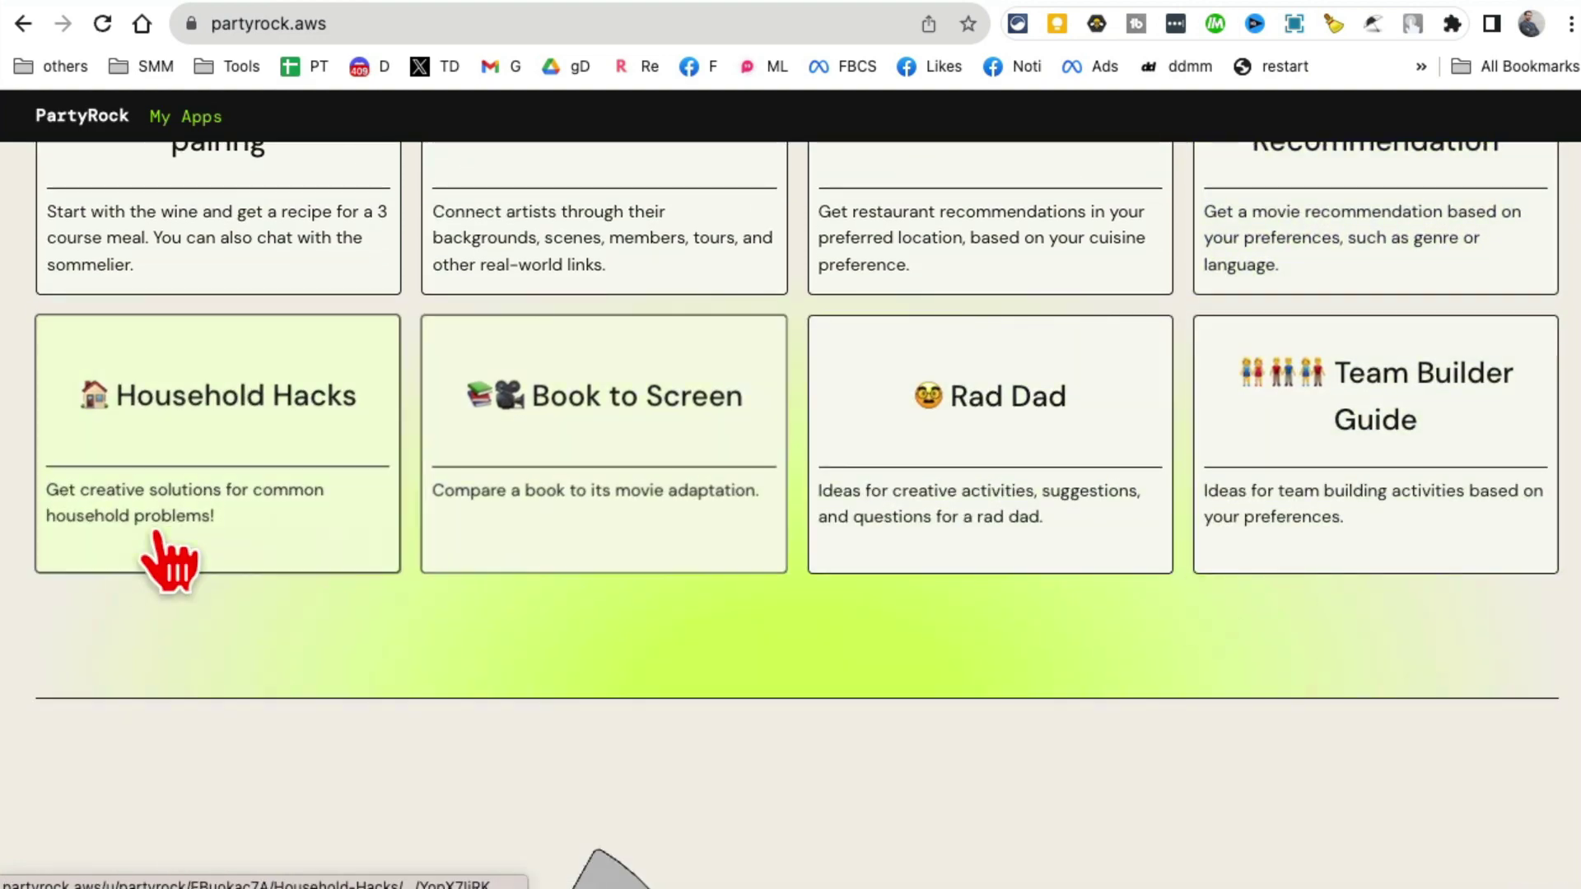
{"action": "scroll", "coordinate": [1190, 585], "scroll_direction": "up", "scroll_amount": 6}
{"action": "scroll", "coordinate": [1005, 823], "scroll_direction": "down", "scroll_amount": 4}
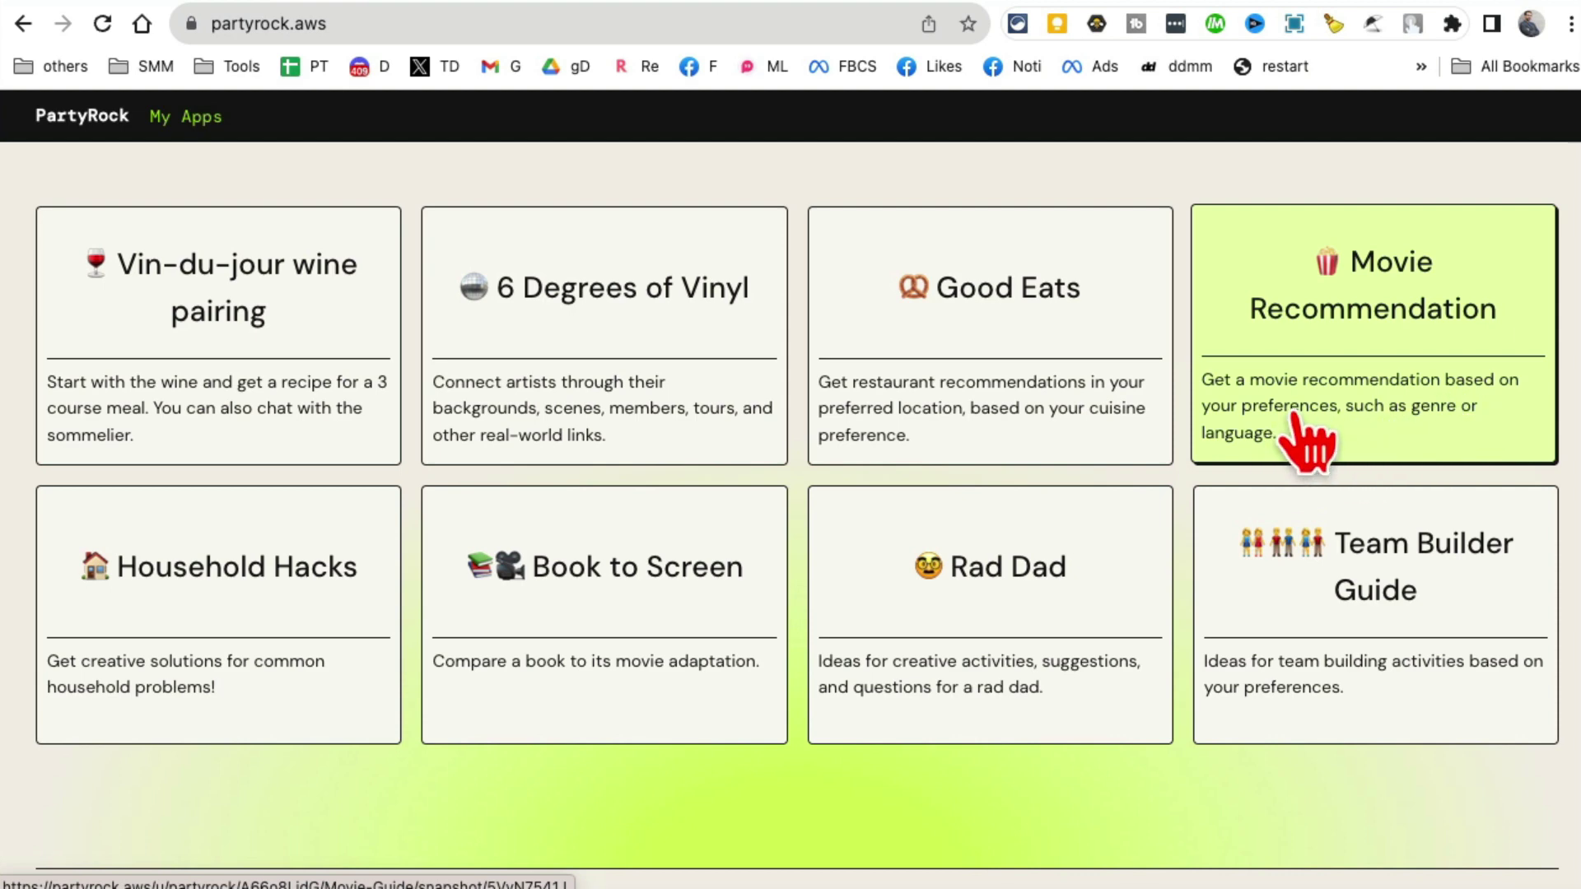
Step: Open the Movie Recommendation app and browse its comedy recommendations and Lets talk movies chat
{"action": "left_click", "coordinate": [1308, 441]}
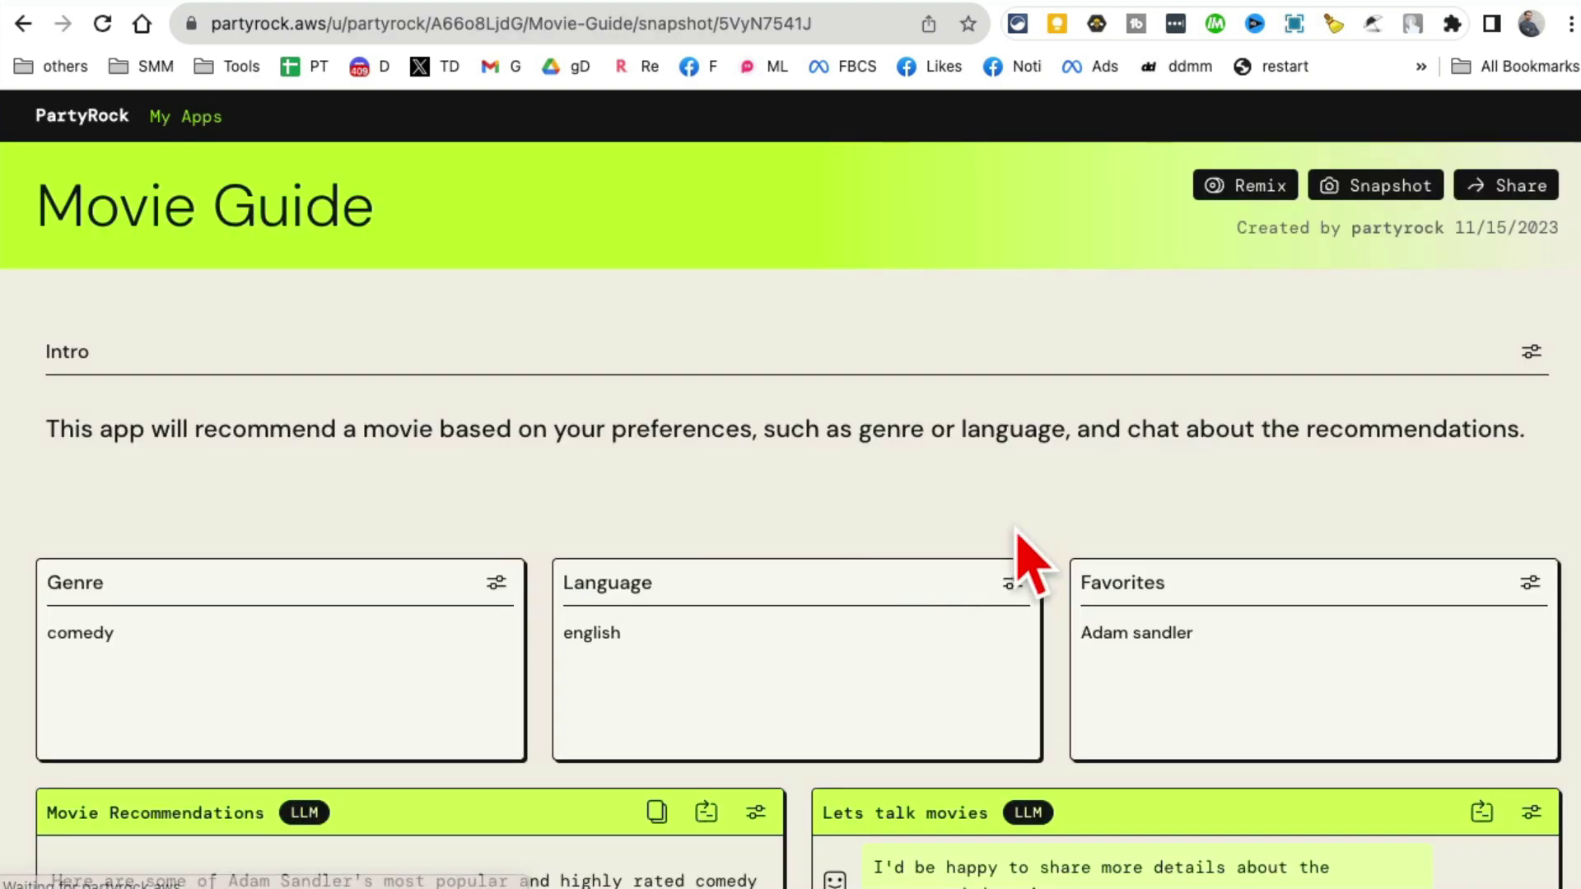
{"action": "scroll", "coordinate": [874, 593], "scroll_direction": "down", "scroll_amount": 3}
{"action": "scroll", "coordinate": [877, 593], "scroll_direction": "down", "scroll_amount": 2}
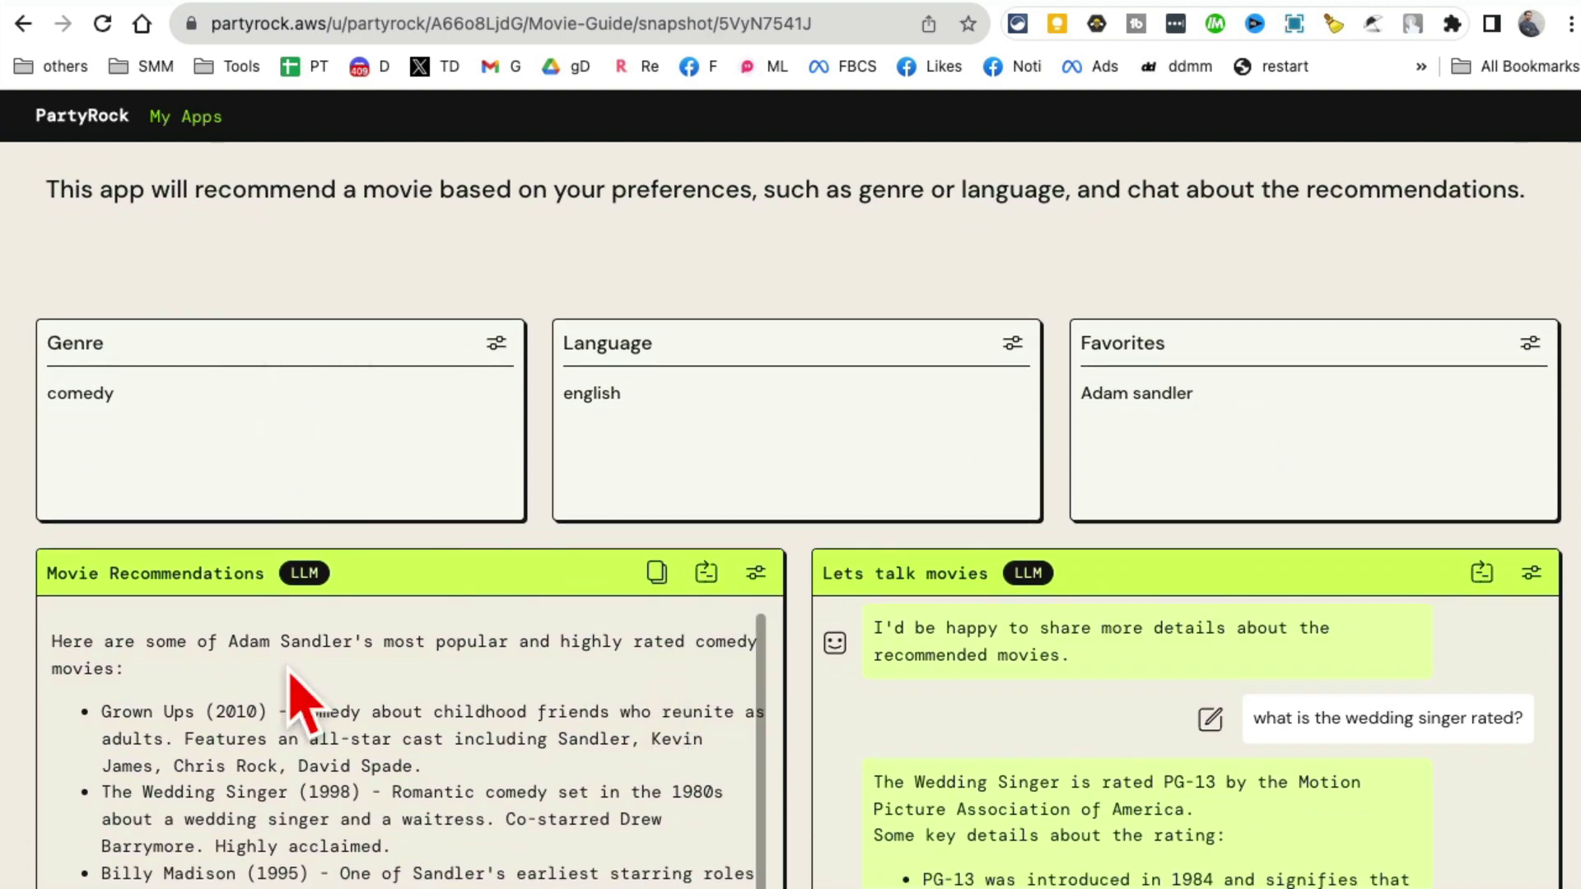
{"action": "scroll", "coordinate": [296, 683], "scroll_direction": "down", "scroll_amount": 1}
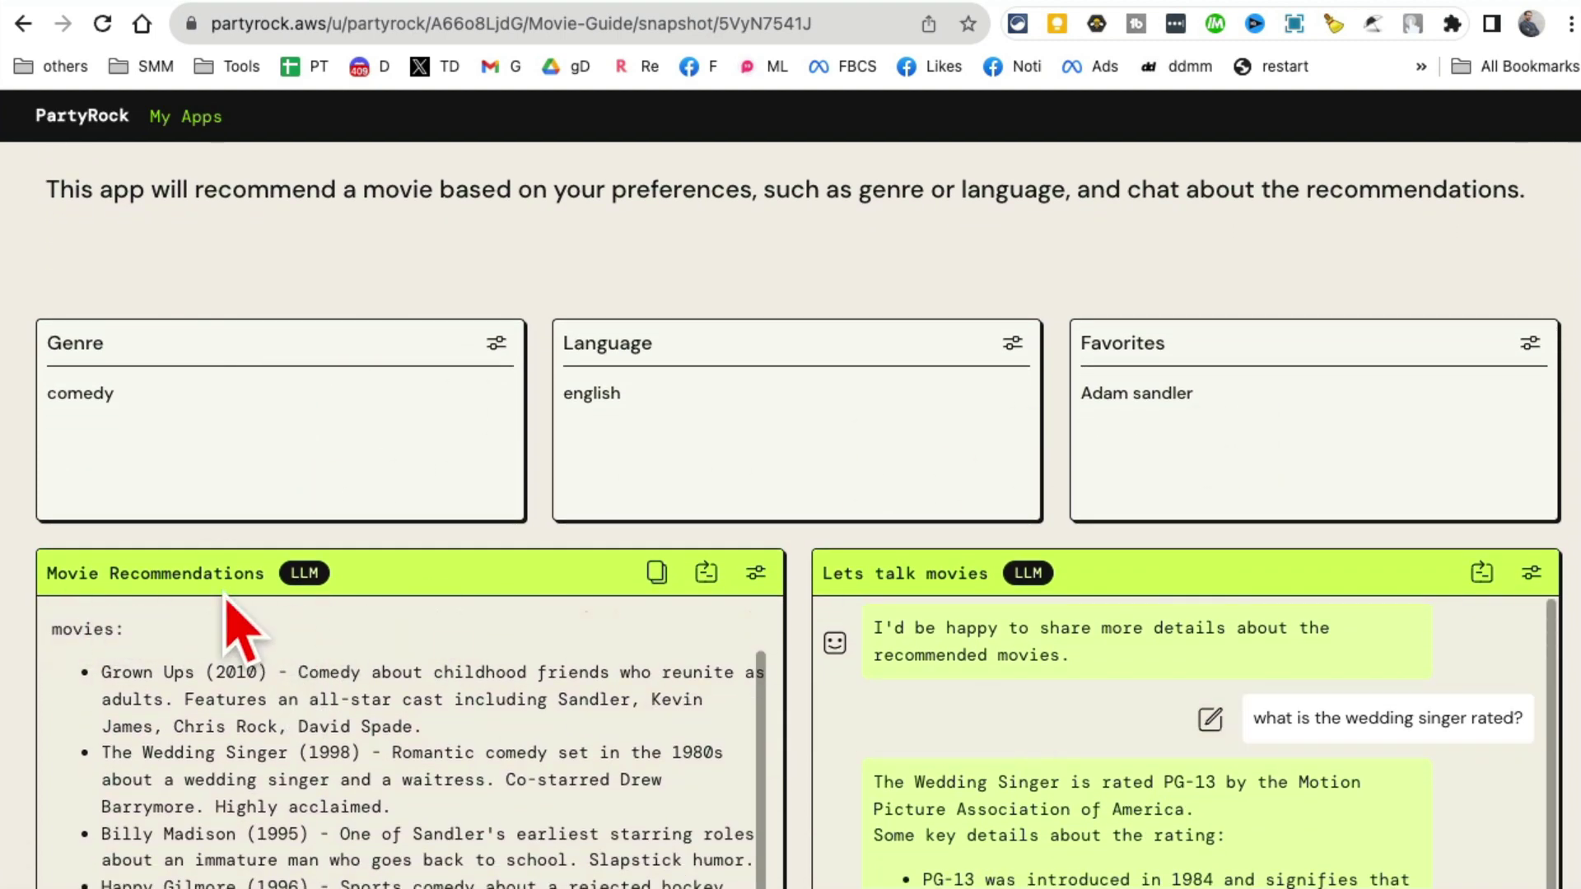
{"action": "scroll", "coordinate": [1086, 617], "scroll_direction": "down", "scroll_amount": 5}
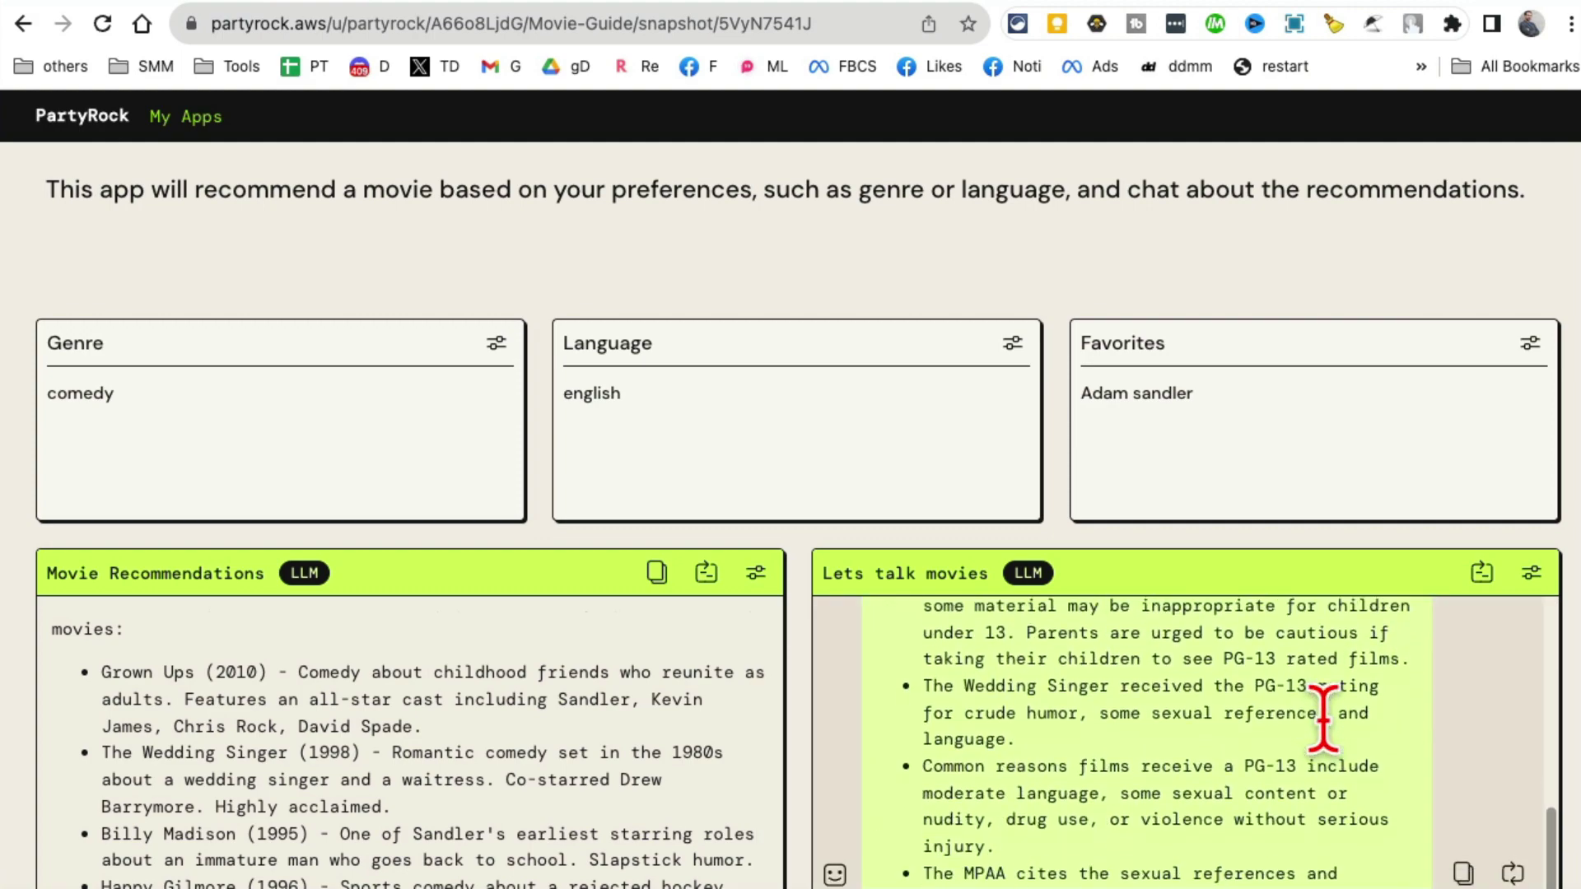
{"action": "scroll", "coordinate": [670, 745], "scroll_direction": "down", "scroll_amount": 5}
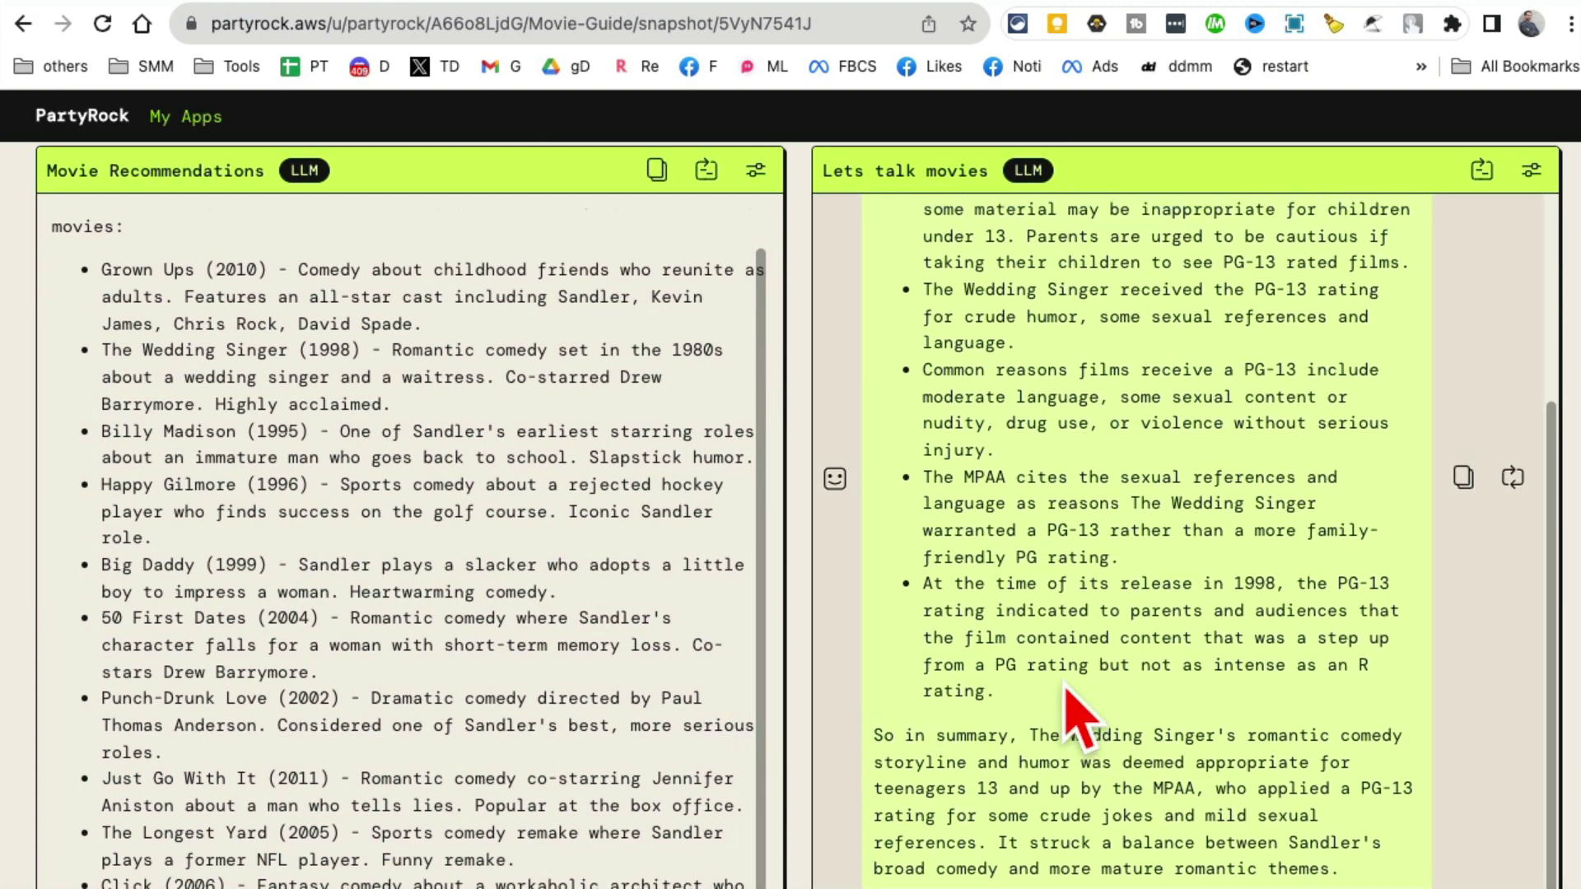
{"action": "scroll", "coordinate": [1066, 691], "scroll_direction": "up", "scroll_amount": 4}
{"action": "scroll", "coordinate": [438, 674], "scroll_direction": "up", "scroll_amount": 1}
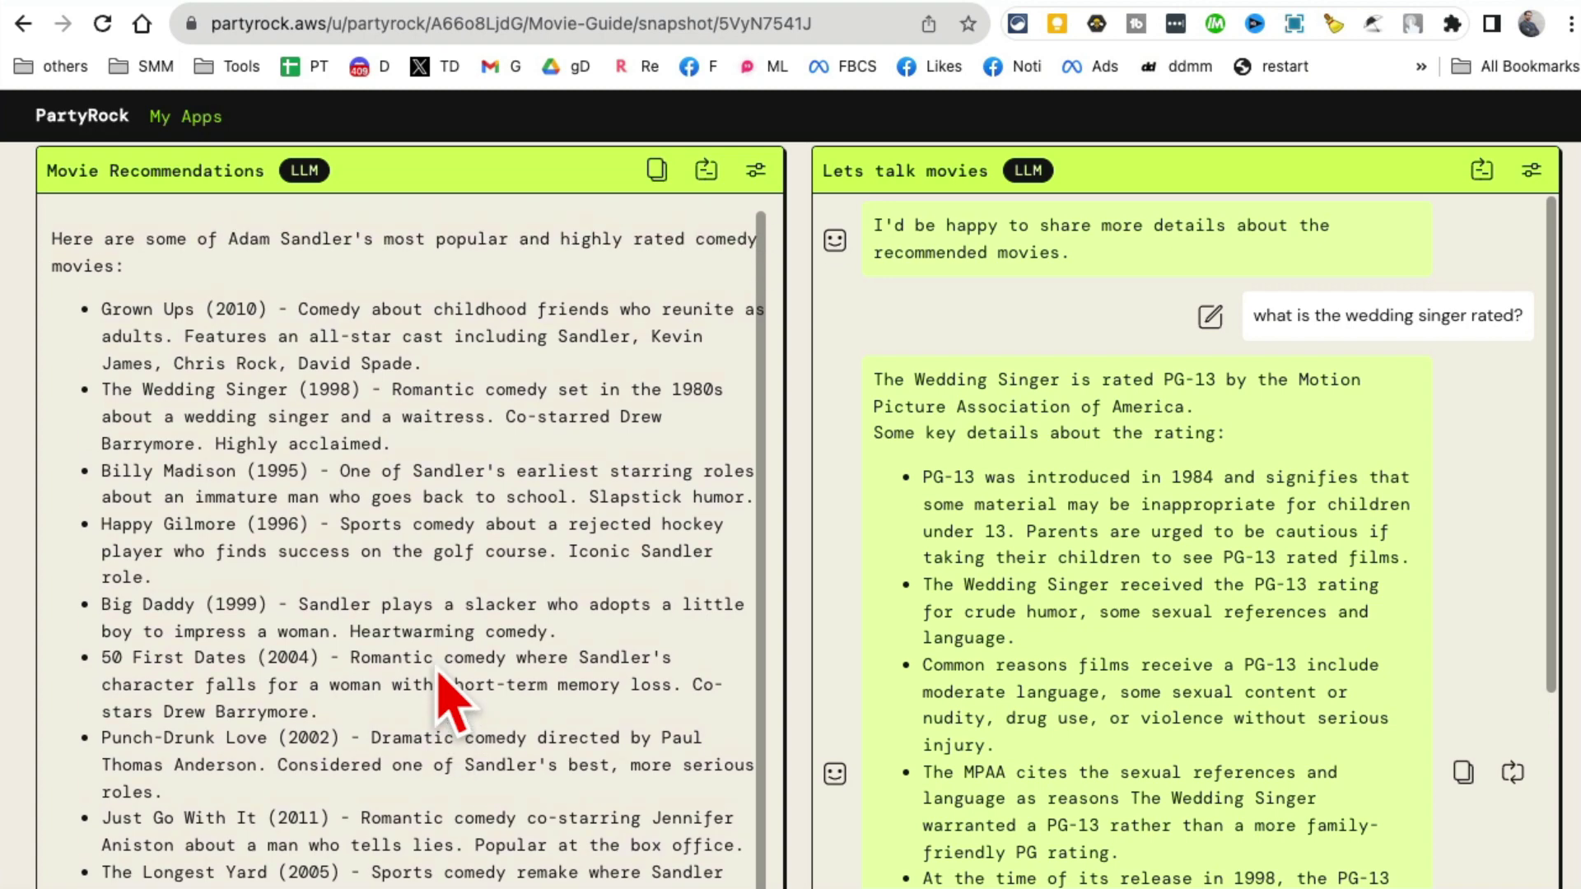
{"action": "scroll", "coordinate": [733, 458], "scroll_direction": "up", "scroll_amount": 8}
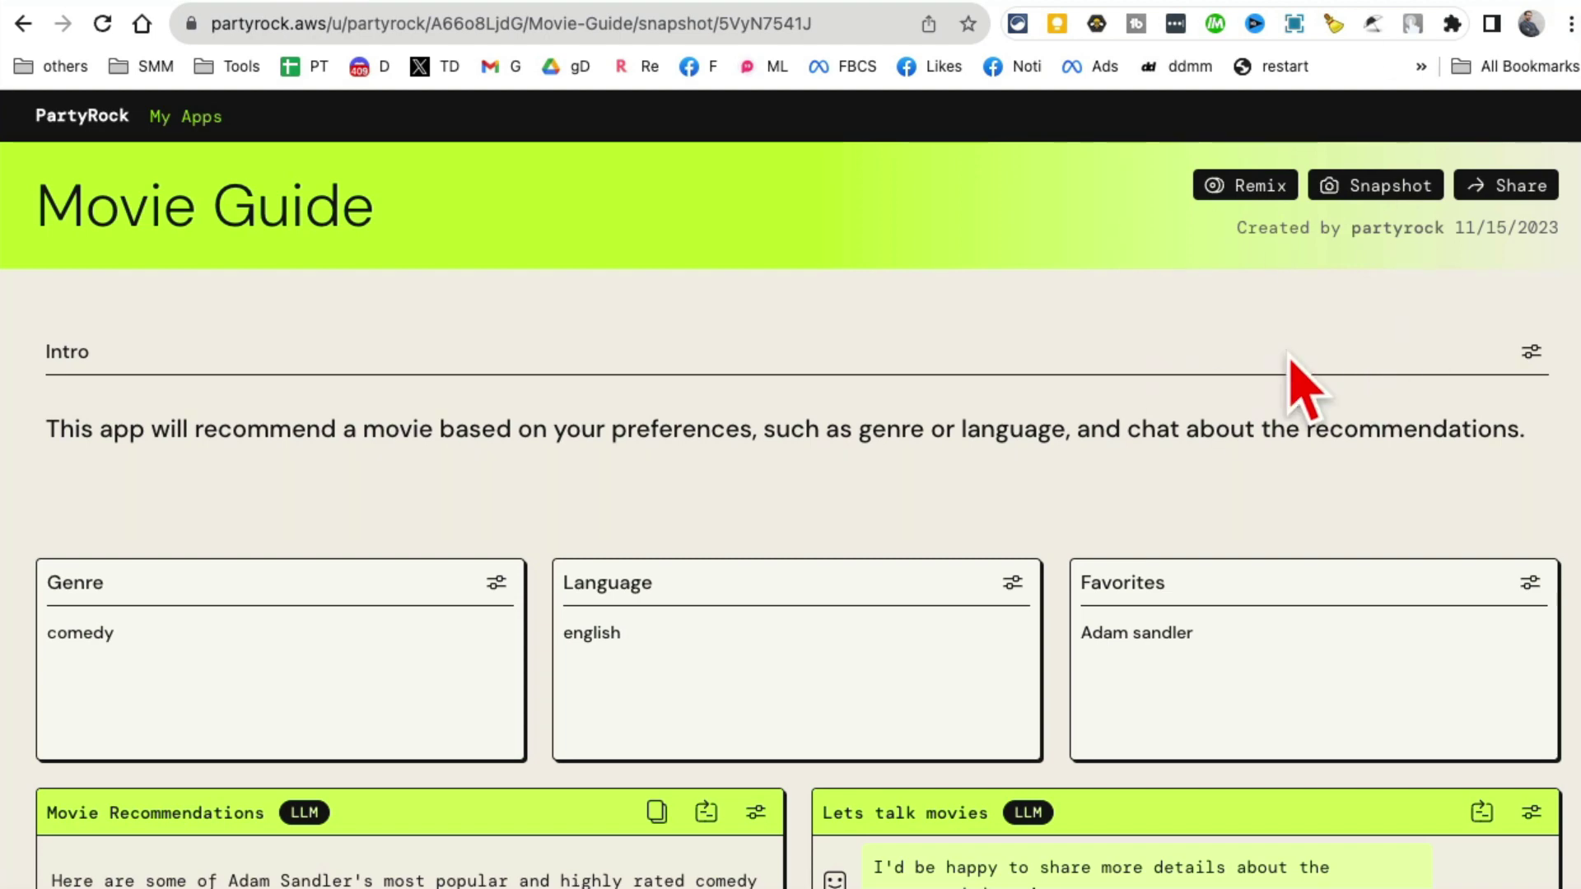
Step: Remix Movie Guide into a private editable copy
{"action": "left_click", "coordinate": [1251, 186]}
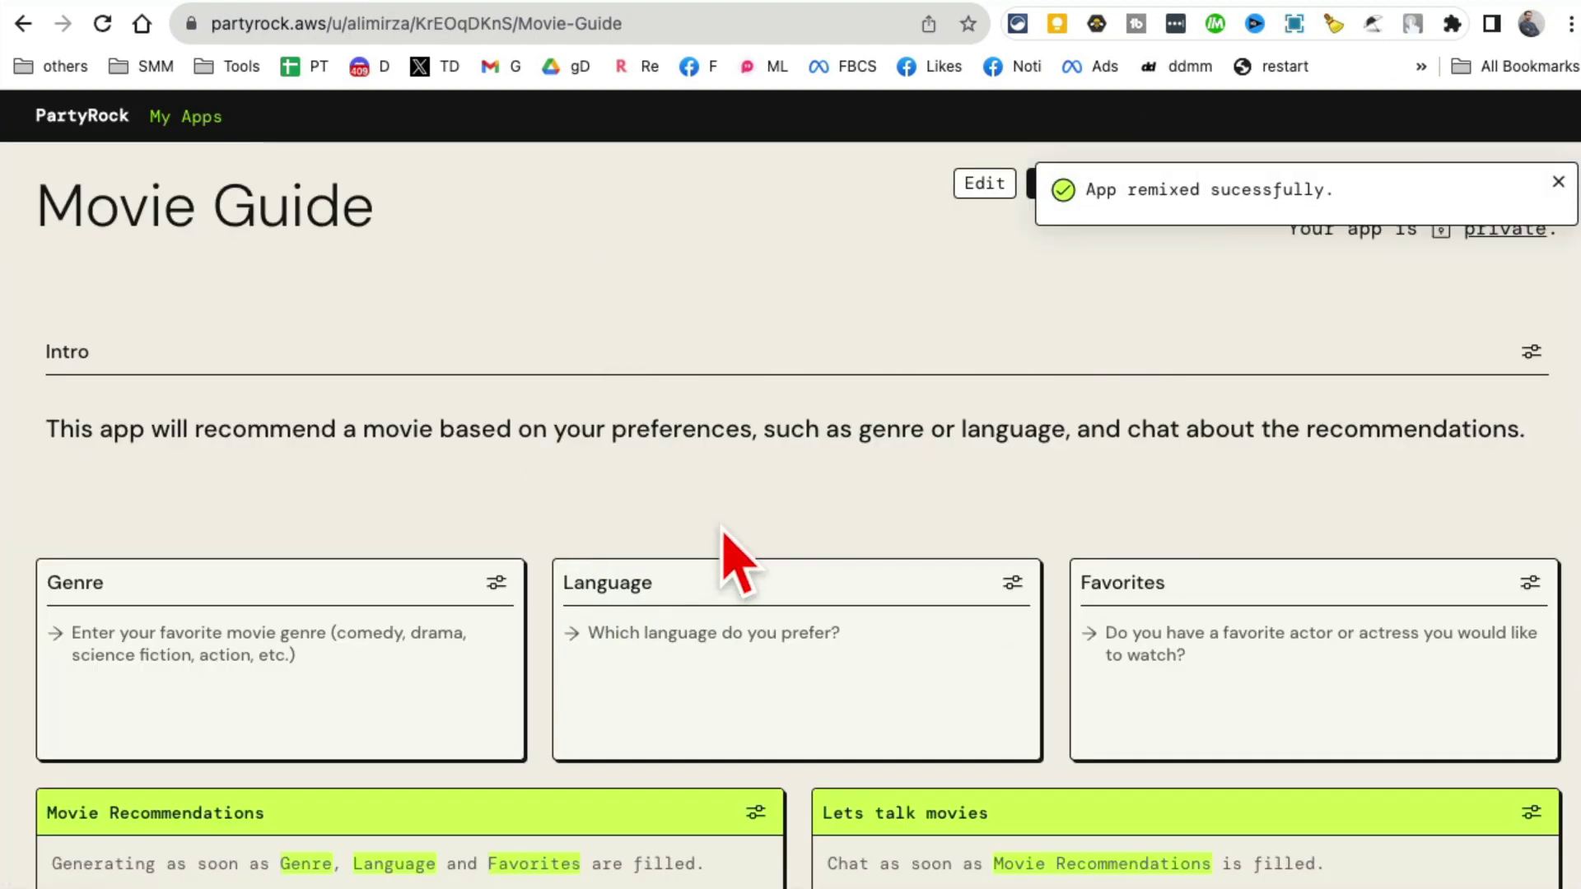
{"action": "scroll", "coordinate": [736, 560], "scroll_direction": "down", "scroll_amount": 3}
{"action": "scroll", "coordinate": [1377, 648], "scroll_direction": "up", "scroll_amount": 3}
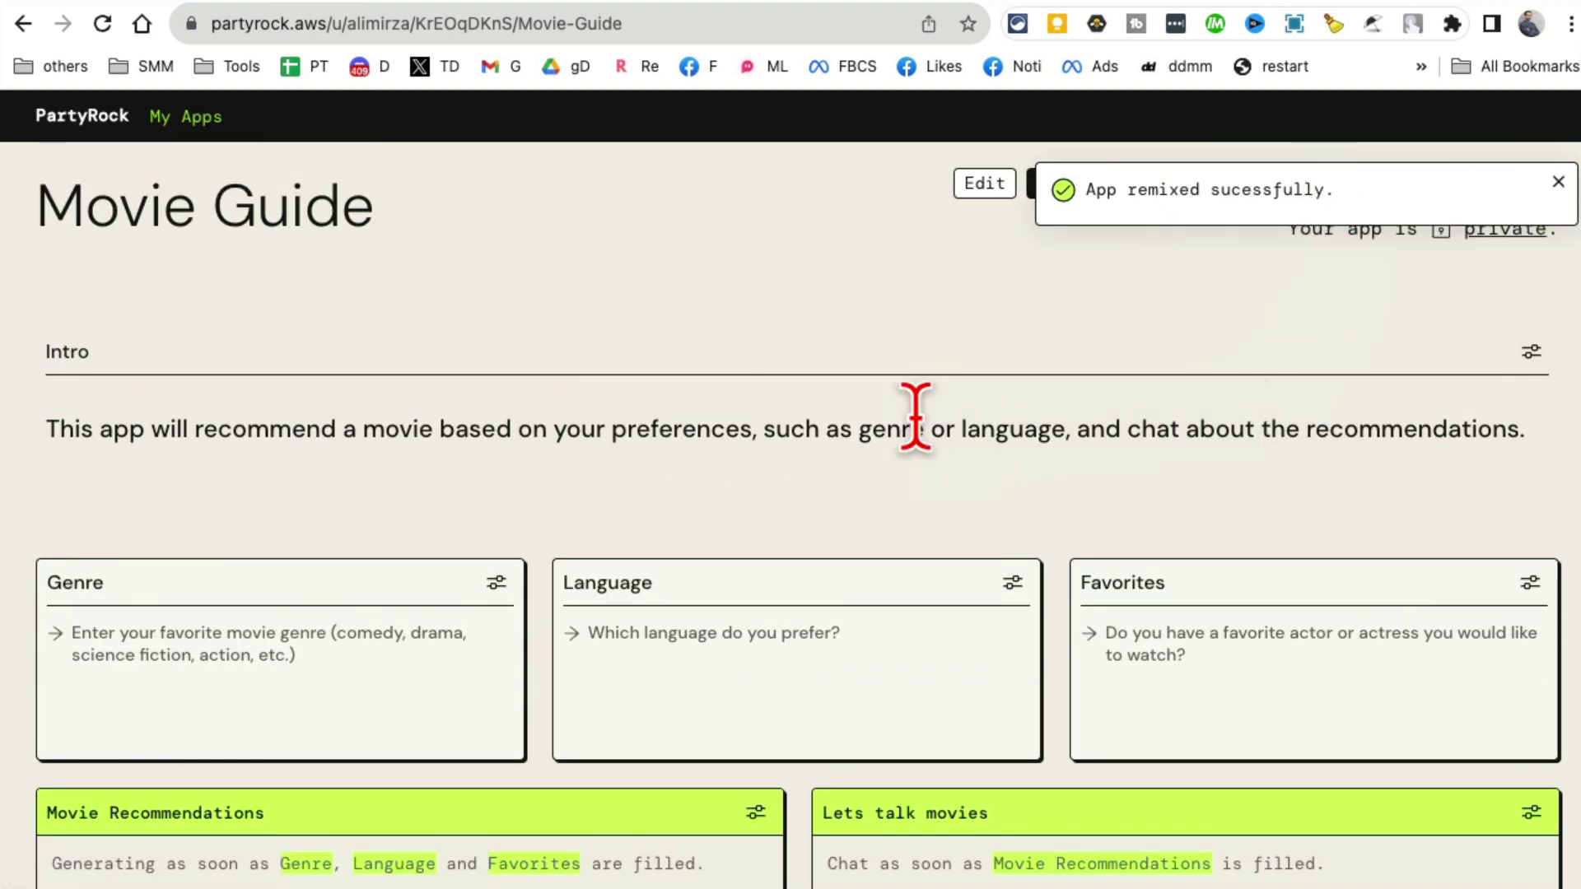
{"action": "scroll", "coordinate": [946, 449], "scroll_direction": "down", "scroll_amount": 10}
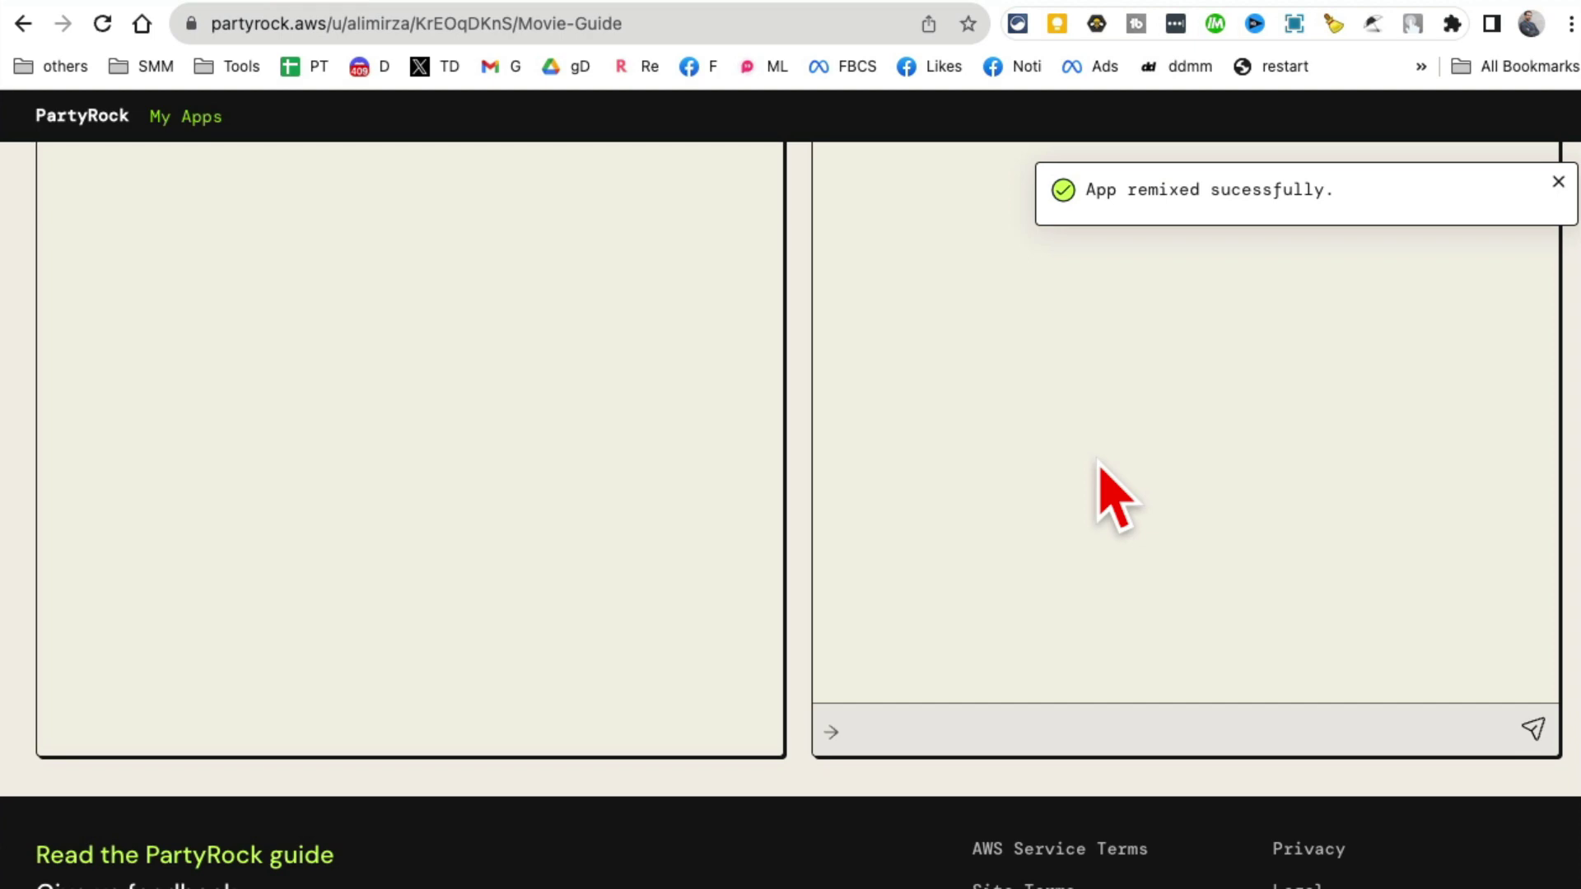
{"action": "scroll", "coordinate": [1107, 486], "scroll_direction": "up", "scroll_amount": 10}
Step: Return to the PartyRock home page
{"action": "scroll", "coordinate": [1100, 463], "scroll_direction": "up", "scroll_amount": 1}
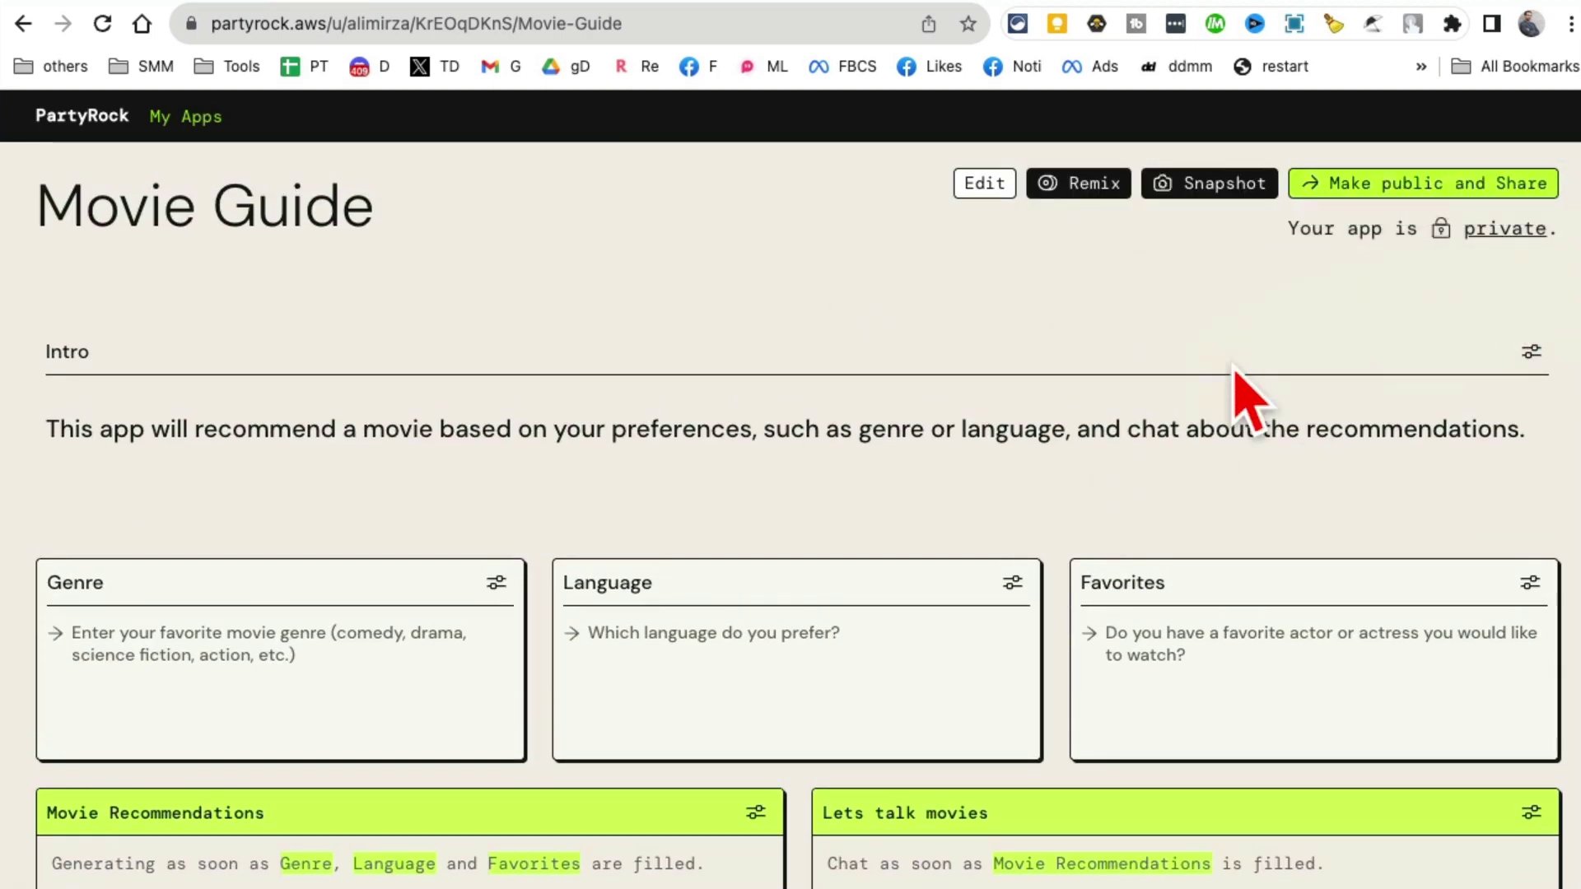
{"action": "scroll", "coordinate": [906, 650], "scroll_direction": "down", "scroll_amount": 1}
{"action": "scroll", "coordinate": [1094, 582], "scroll_direction": "up", "scroll_amount": 1}
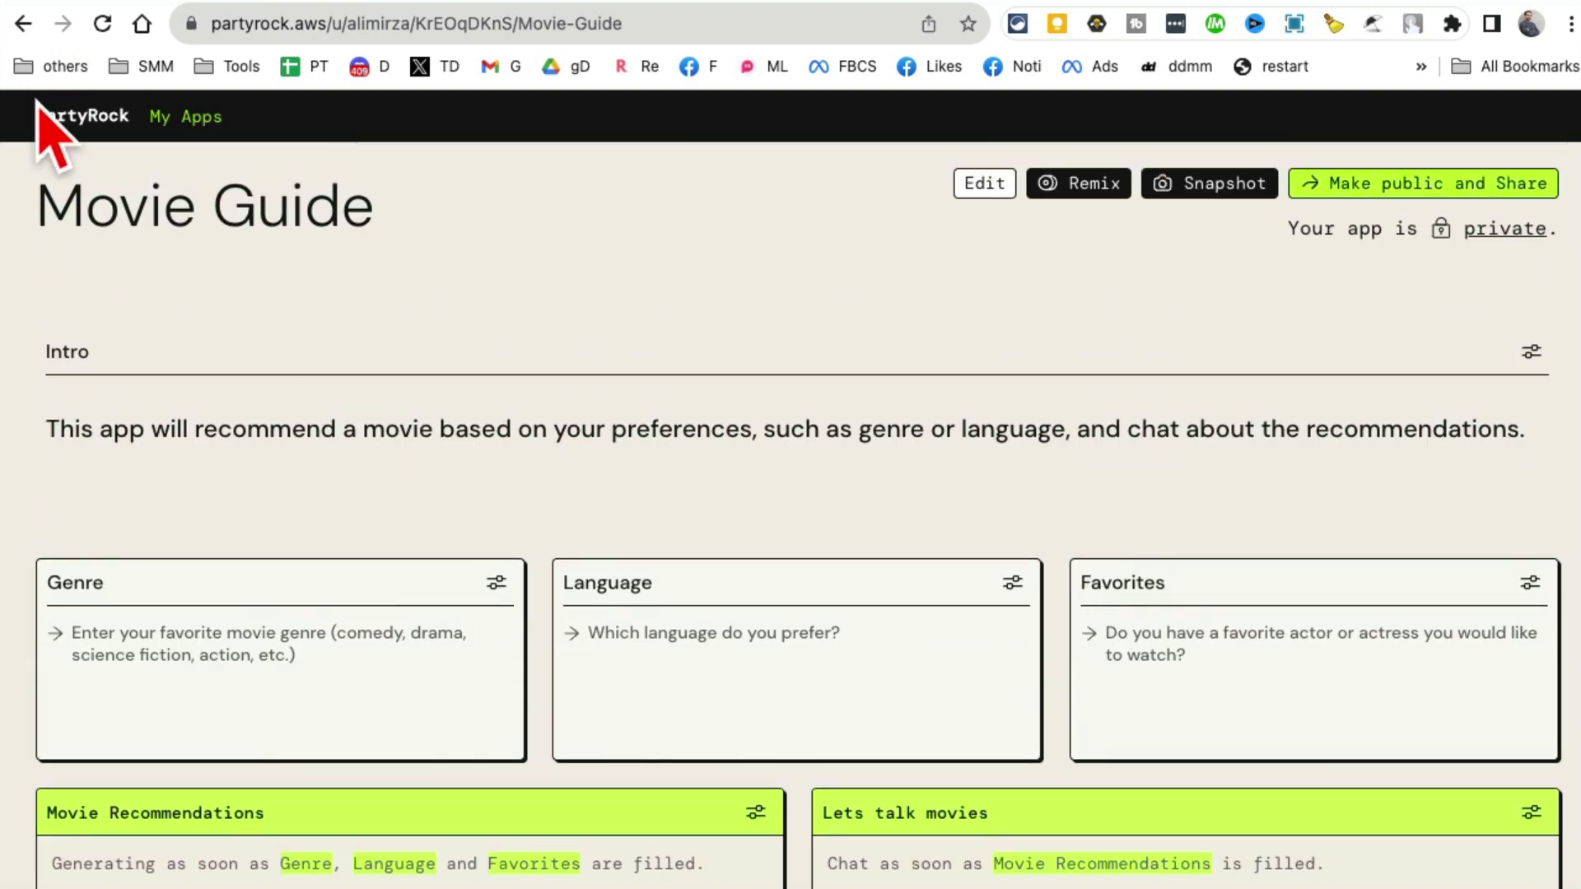
{"action": "left_click", "coordinate": [82, 123]}
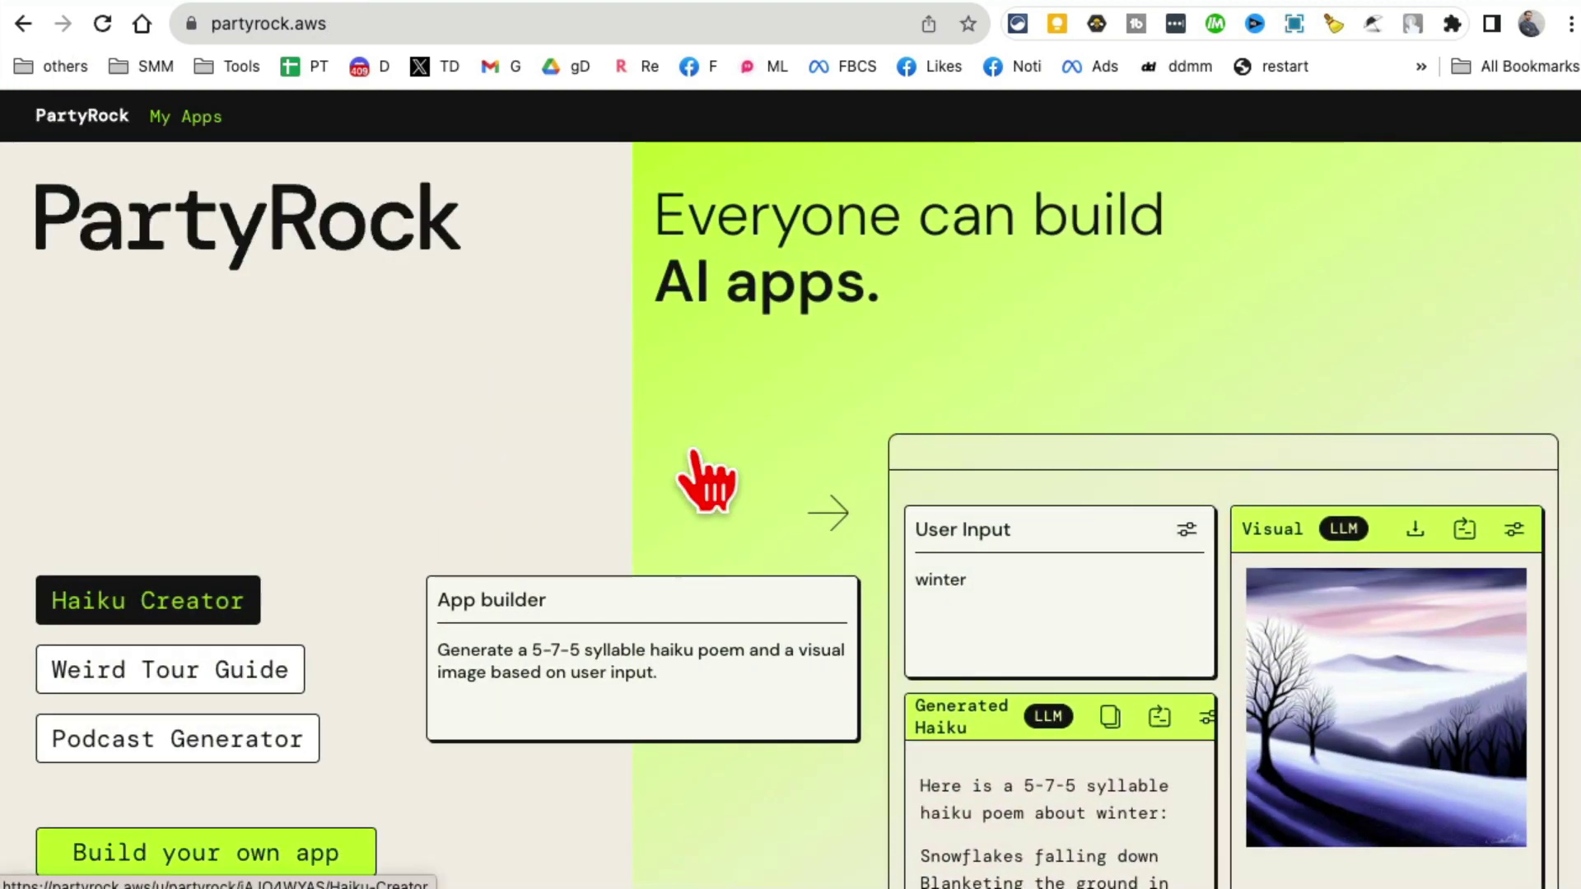
Step: Scroll the home page and open the Backstage My Apps list
{"action": "scroll", "coordinate": [706, 482], "scroll_direction": "down", "scroll_amount": 8}
{"action": "scroll", "coordinate": [705, 476], "scroll_direction": "up", "scroll_amount": 8}
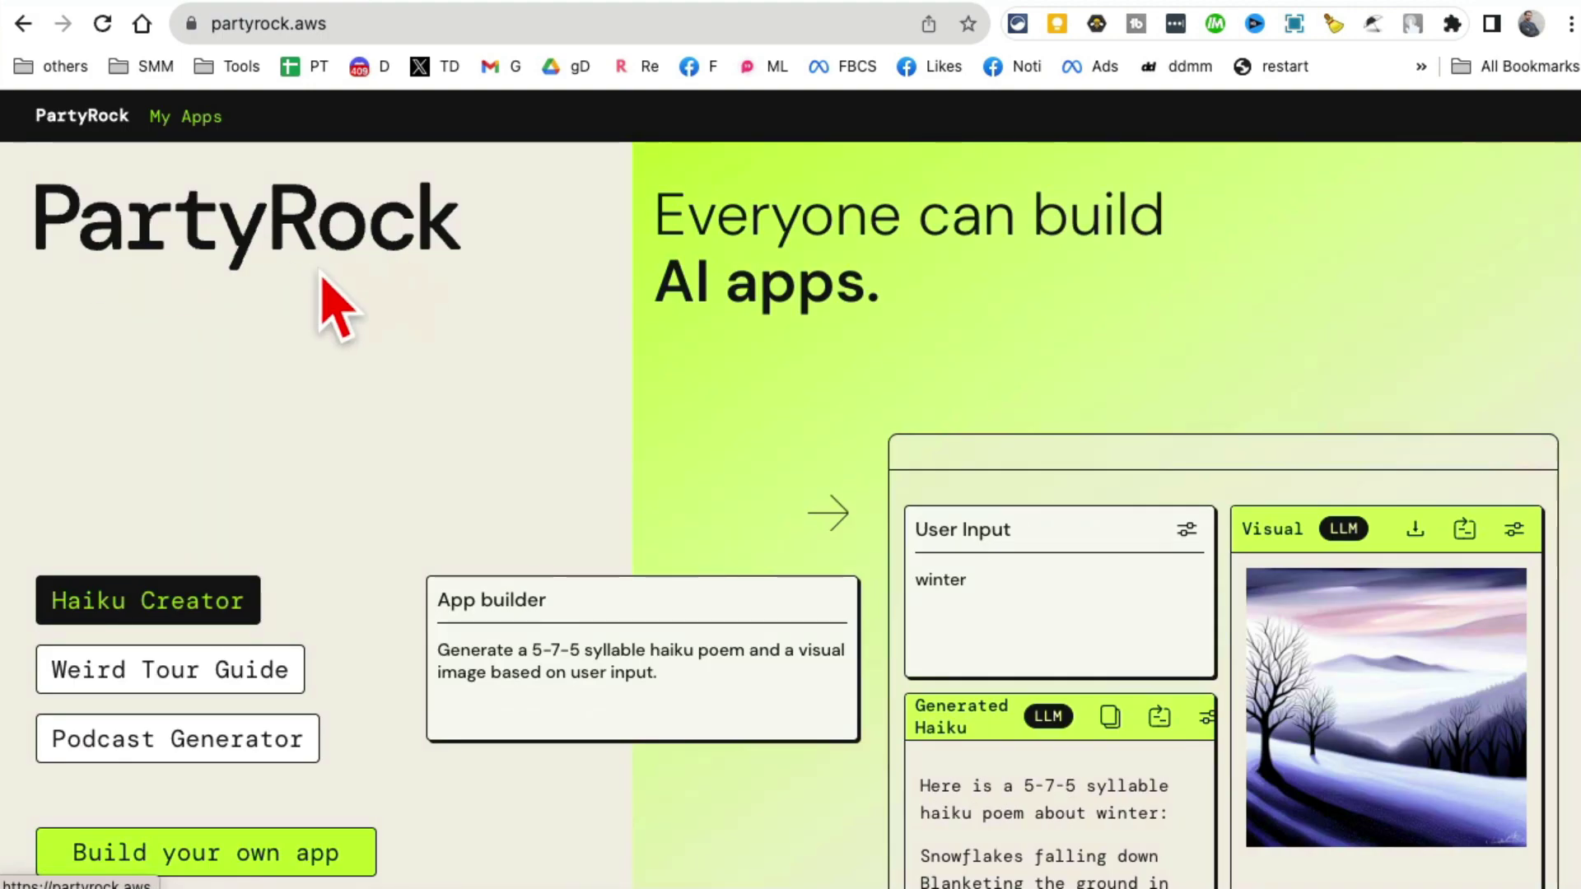
{"action": "scroll", "coordinate": [690, 436], "scroll_direction": "down", "scroll_amount": 20}
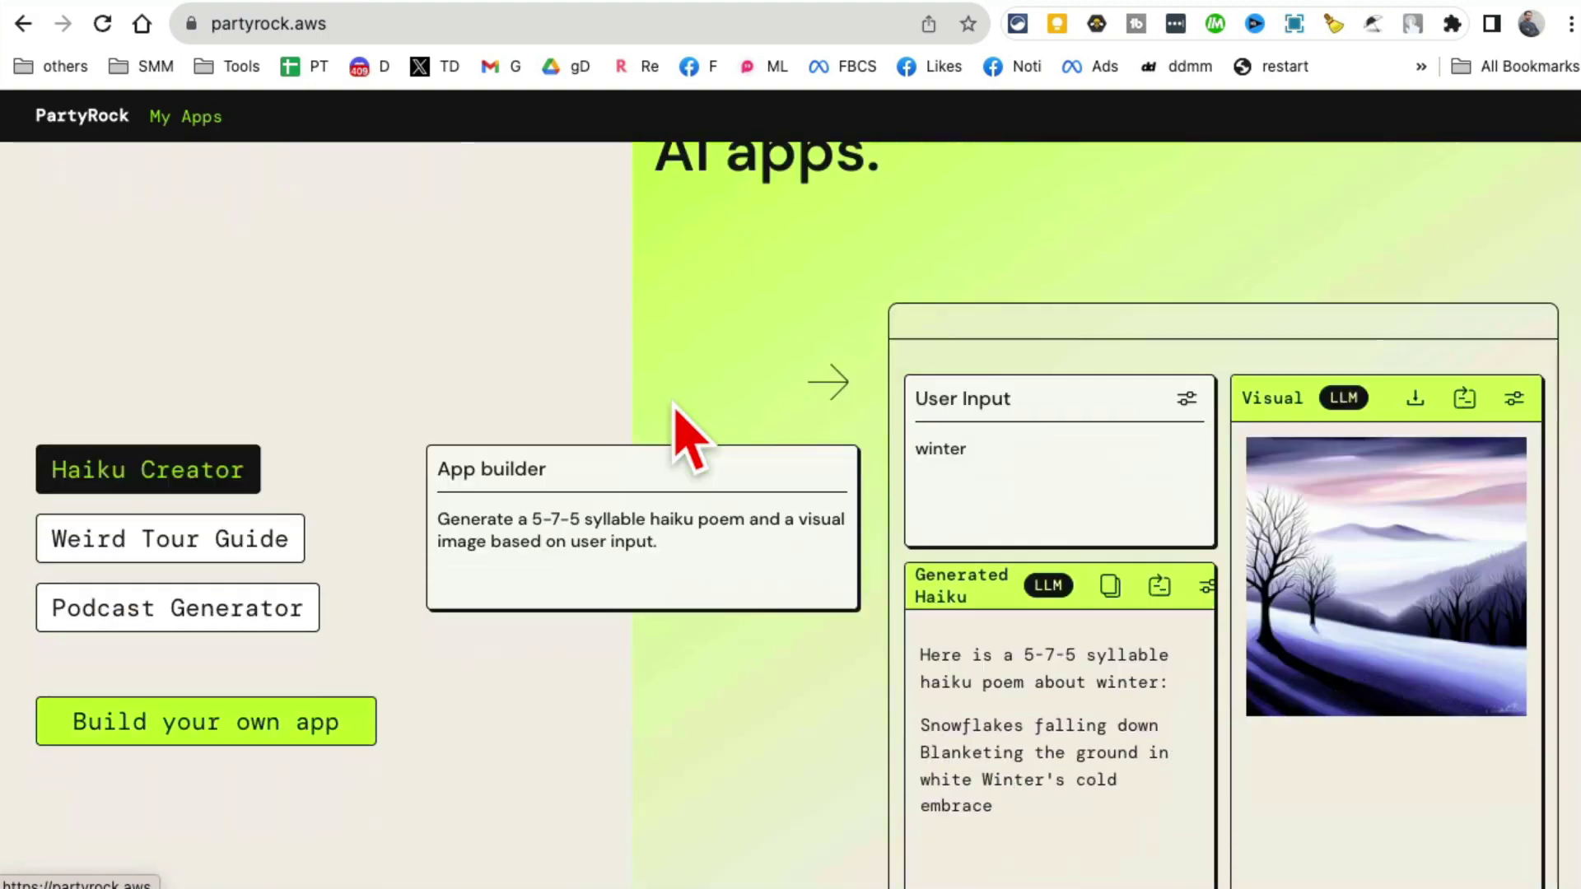
{"action": "scroll", "coordinate": [700, 437], "scroll_direction": "down", "scroll_amount": 10}
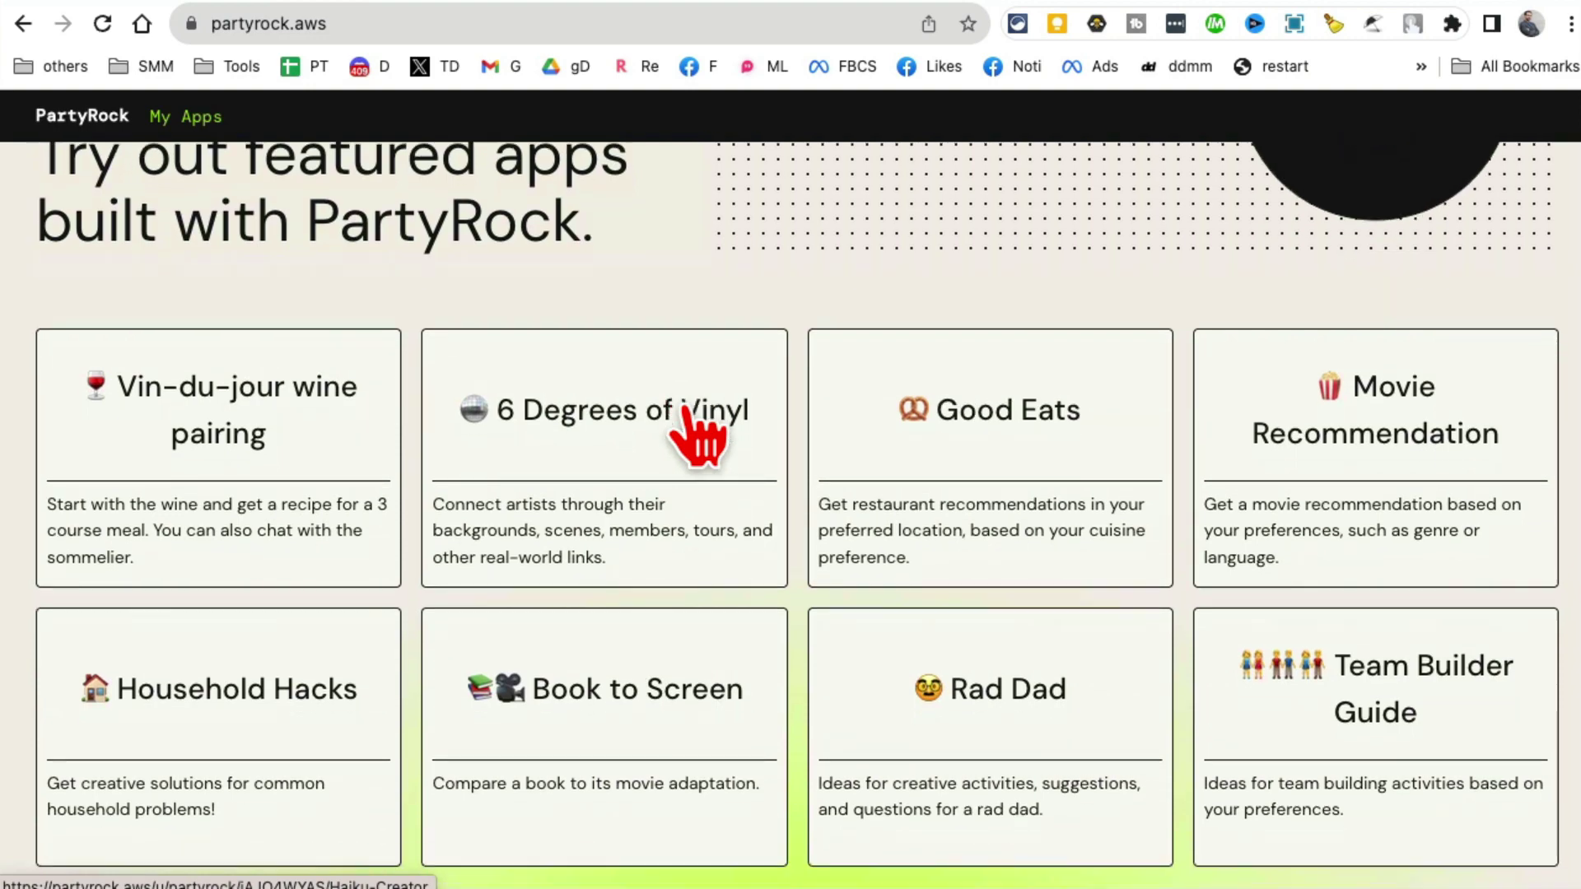
{"action": "scroll", "coordinate": [700, 436], "scroll_direction": "up", "scroll_amount": 20}
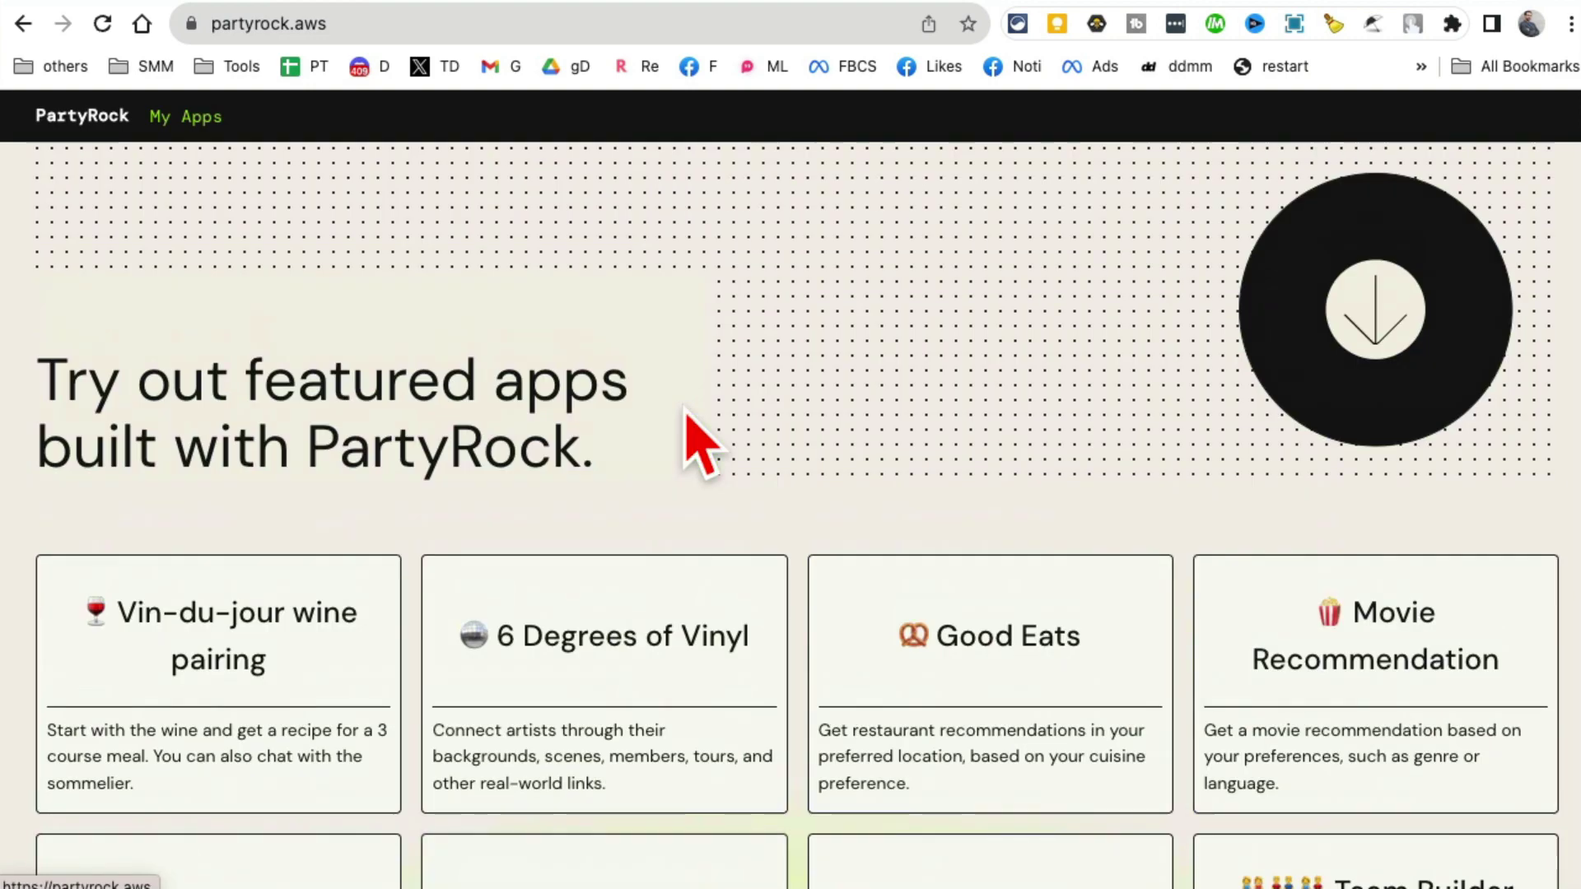
{"action": "left_click", "coordinate": [196, 120]}
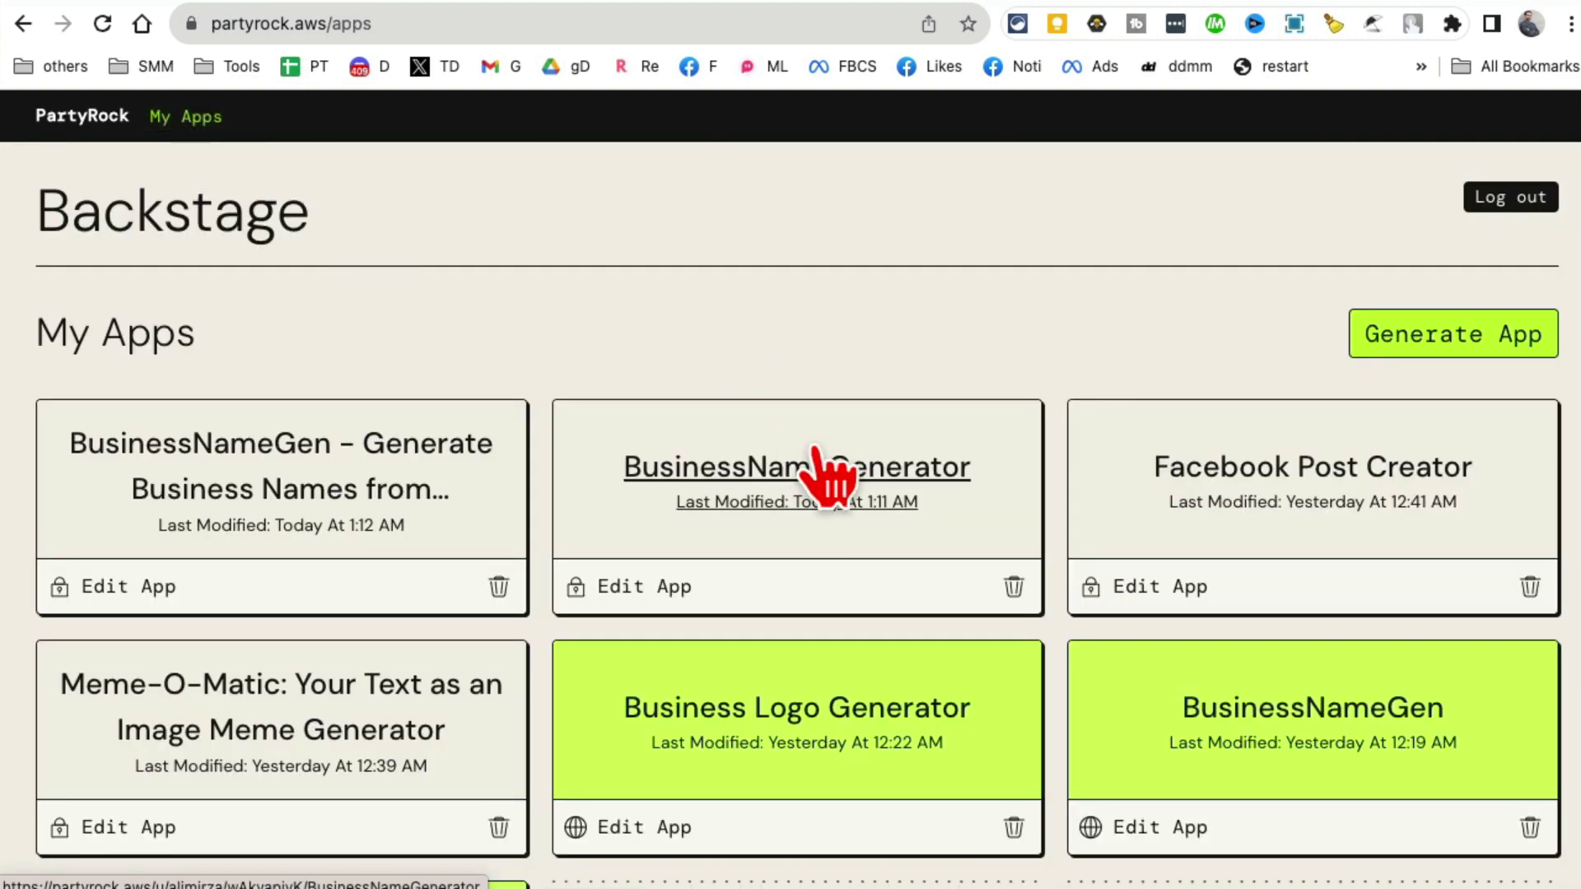
Step: Browse the saved app cards, including the remixed Movie Guide copy modified at 1:18 AM
{"action": "scroll", "coordinate": [830, 471], "scroll_direction": "down", "scroll_amount": 4}
{"action": "scroll", "coordinate": [552, 560], "scroll_direction": "up", "scroll_amount": 1}
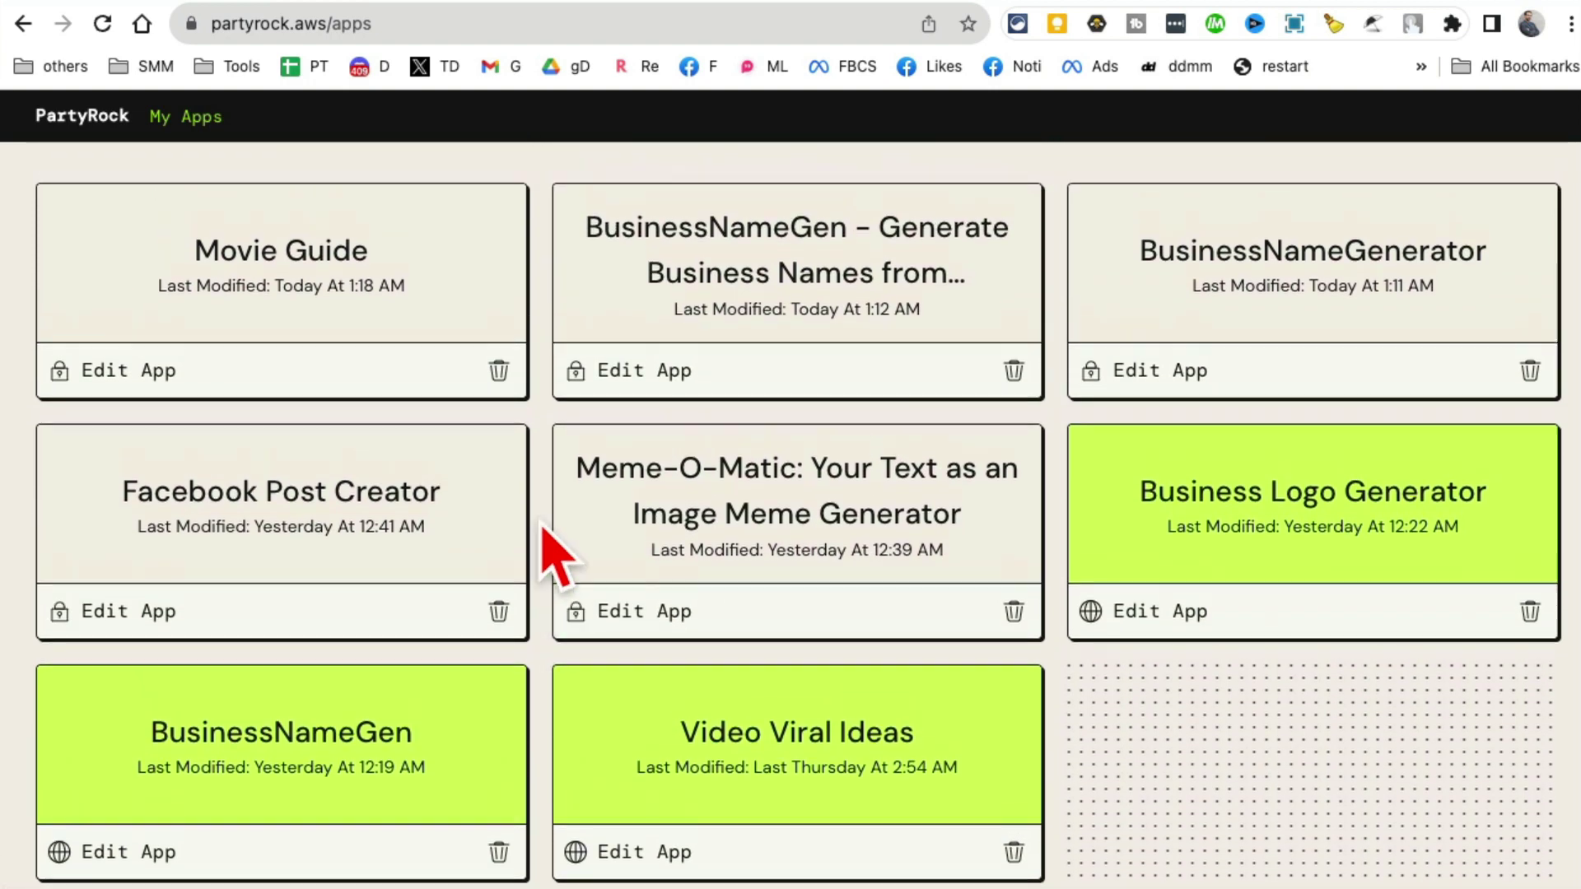
{"action": "scroll", "coordinate": [246, 330], "scroll_direction": "up", "scroll_amount": 3}
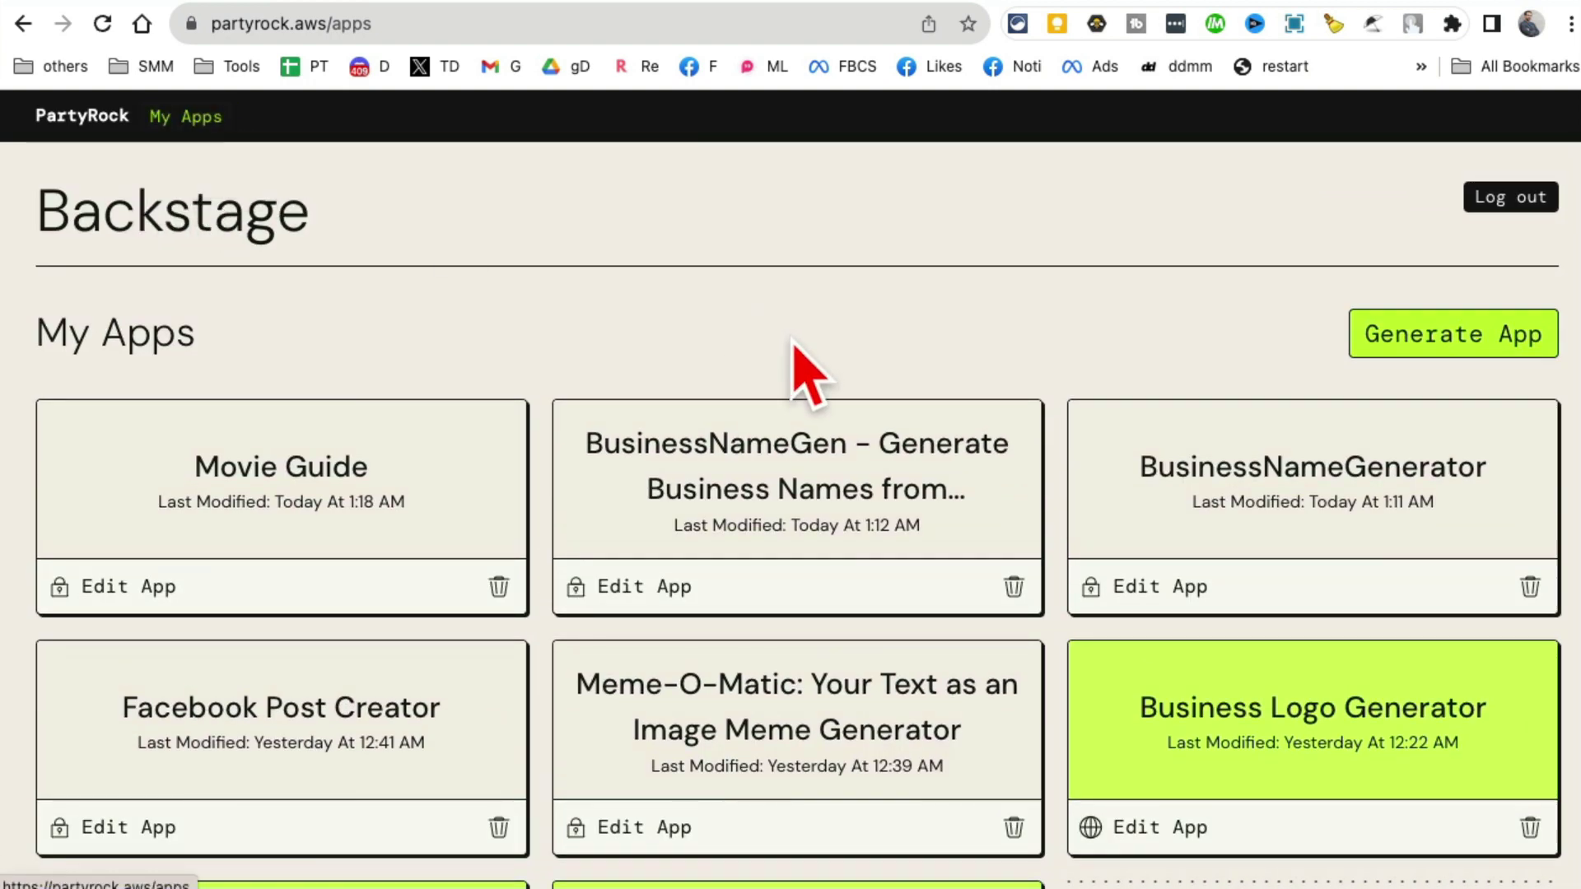
{"action": "scroll", "coordinate": [864, 411], "scroll_direction": "down", "scroll_amount": 8}
{"action": "scroll", "coordinate": [914, 456], "scroll_direction": "down", "scroll_amount": 3}
{"action": "scroll", "coordinate": [778, 465], "scroll_direction": "up", "scroll_amount": 5}
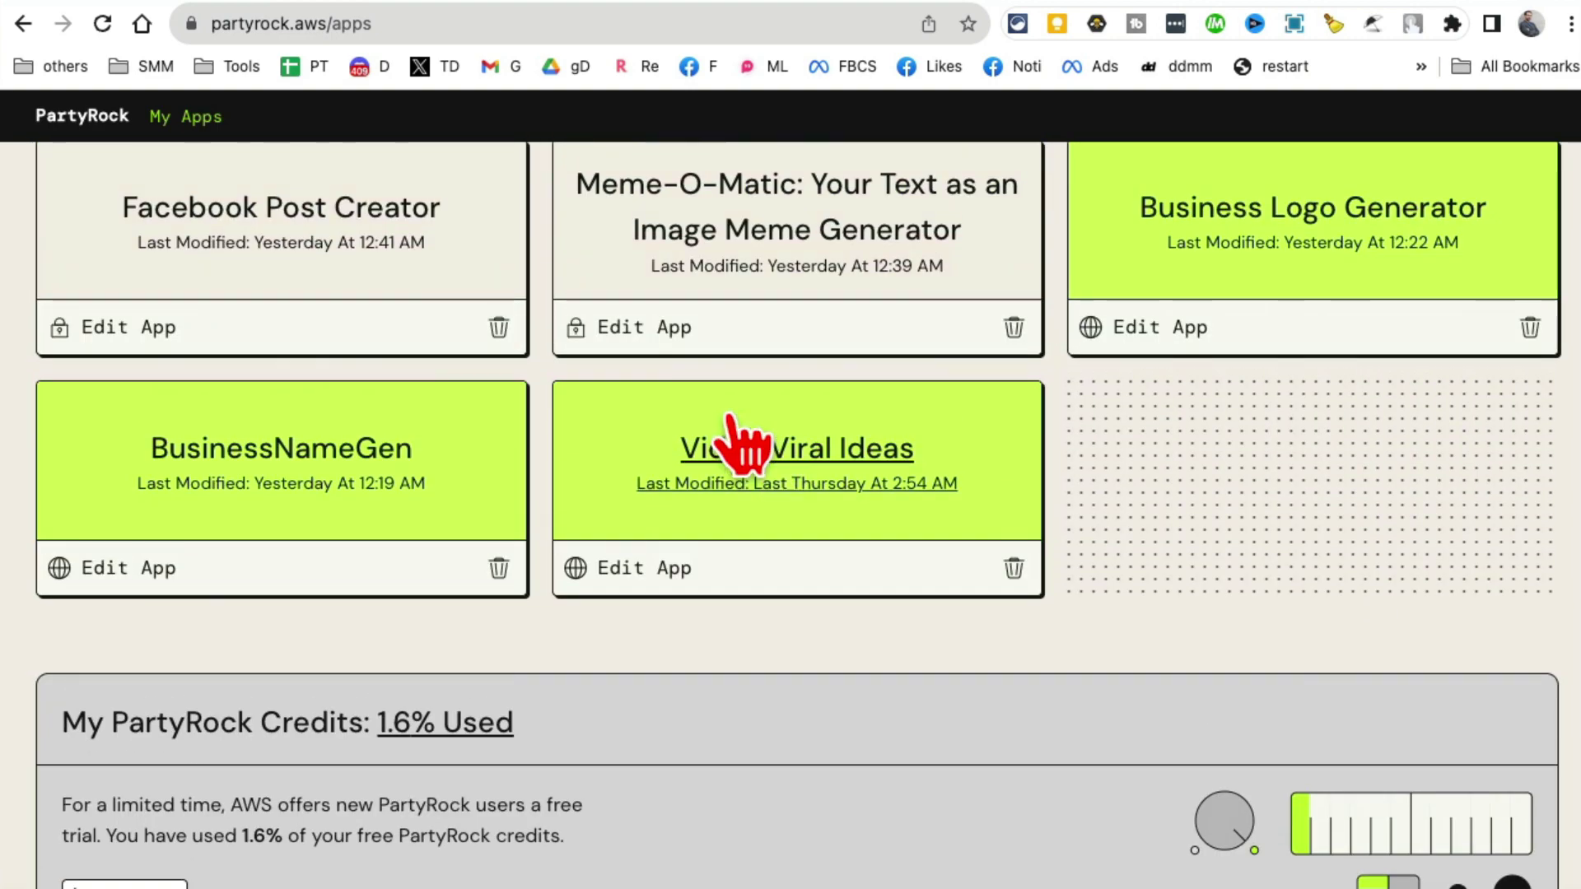
{"action": "scroll", "coordinate": [946, 582], "scroll_direction": "up", "scroll_amount": 6}
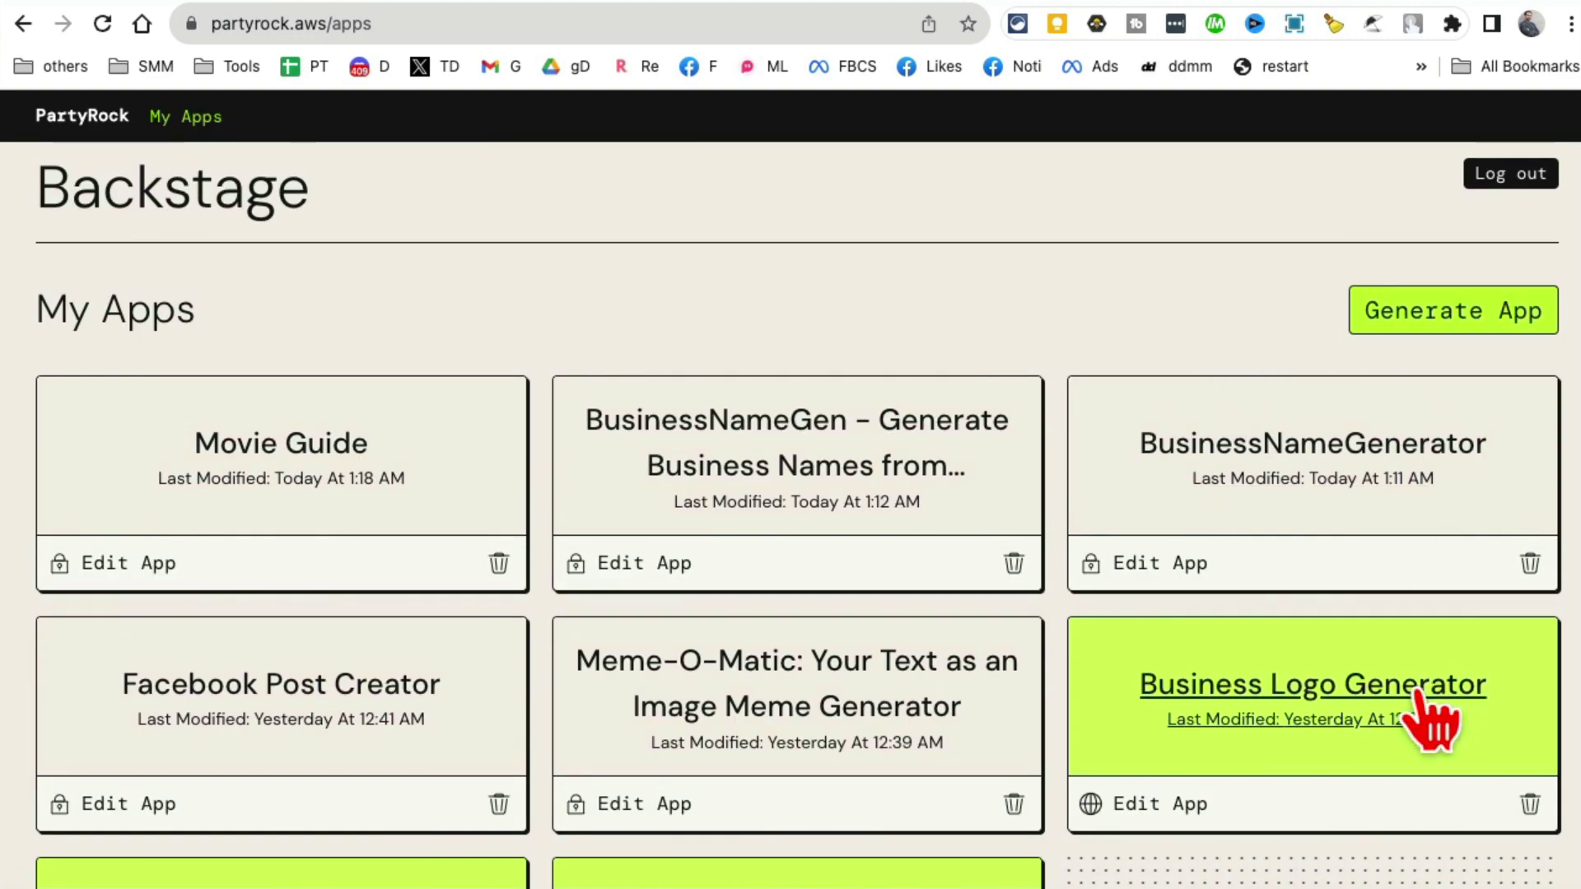
{"action": "scroll", "coordinate": [1429, 723], "scroll_direction": "down", "scroll_amount": 3}
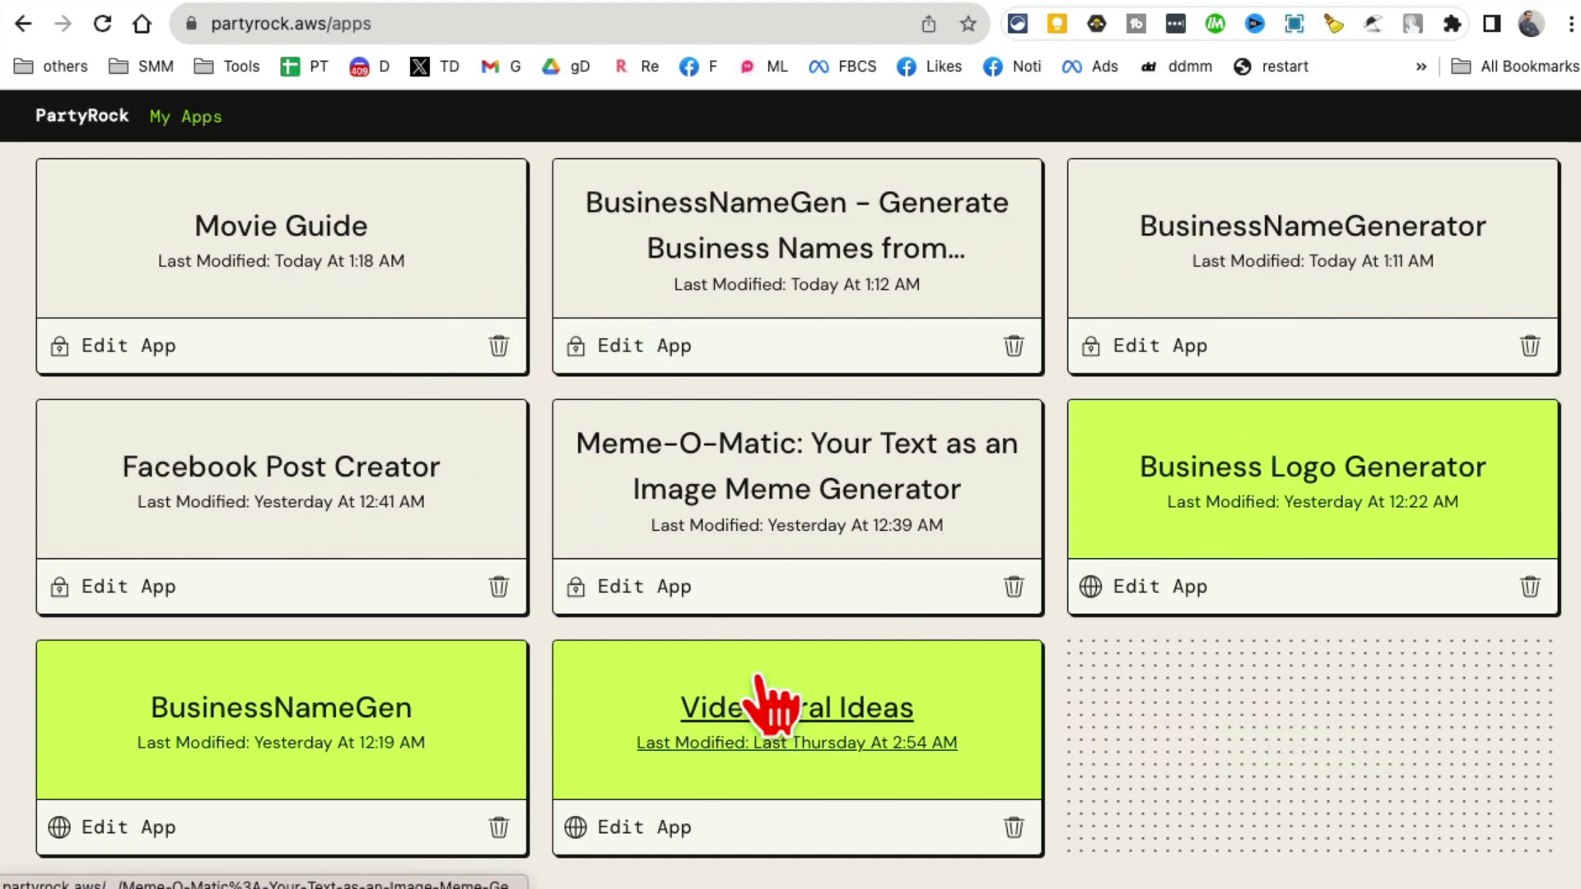
{"action": "scroll", "coordinate": [1191, 750], "scroll_direction": "down", "scroll_amount": 2}
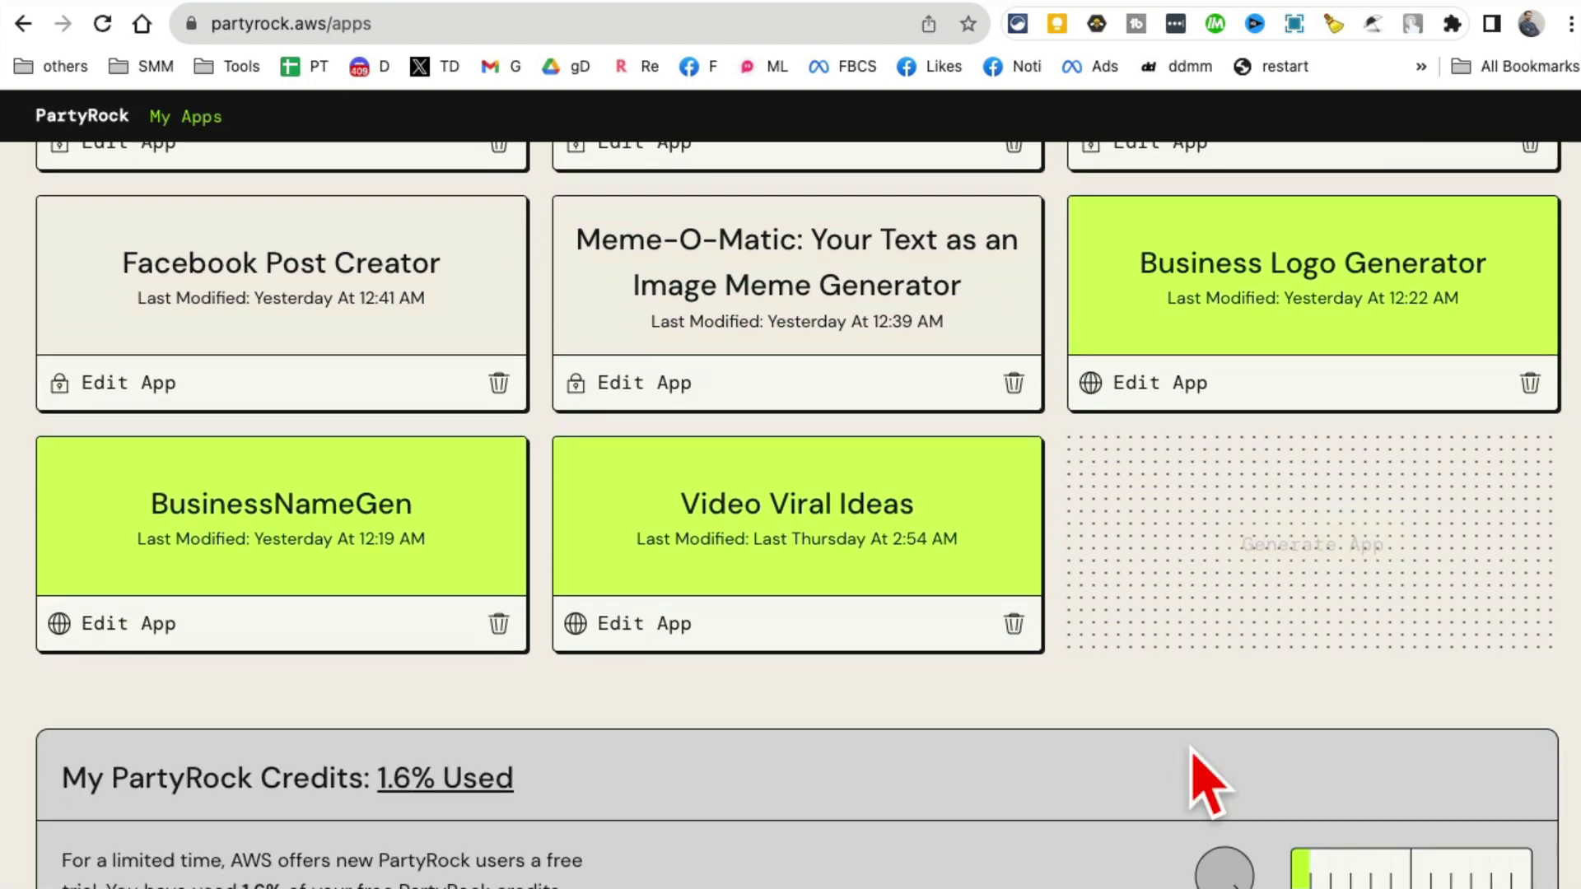
{"action": "scroll", "coordinate": [1199, 758], "scroll_direction": "down", "scroll_amount": 5}
{"action": "scroll", "coordinate": [778, 568], "scroll_direction": "up", "scroll_amount": 8}
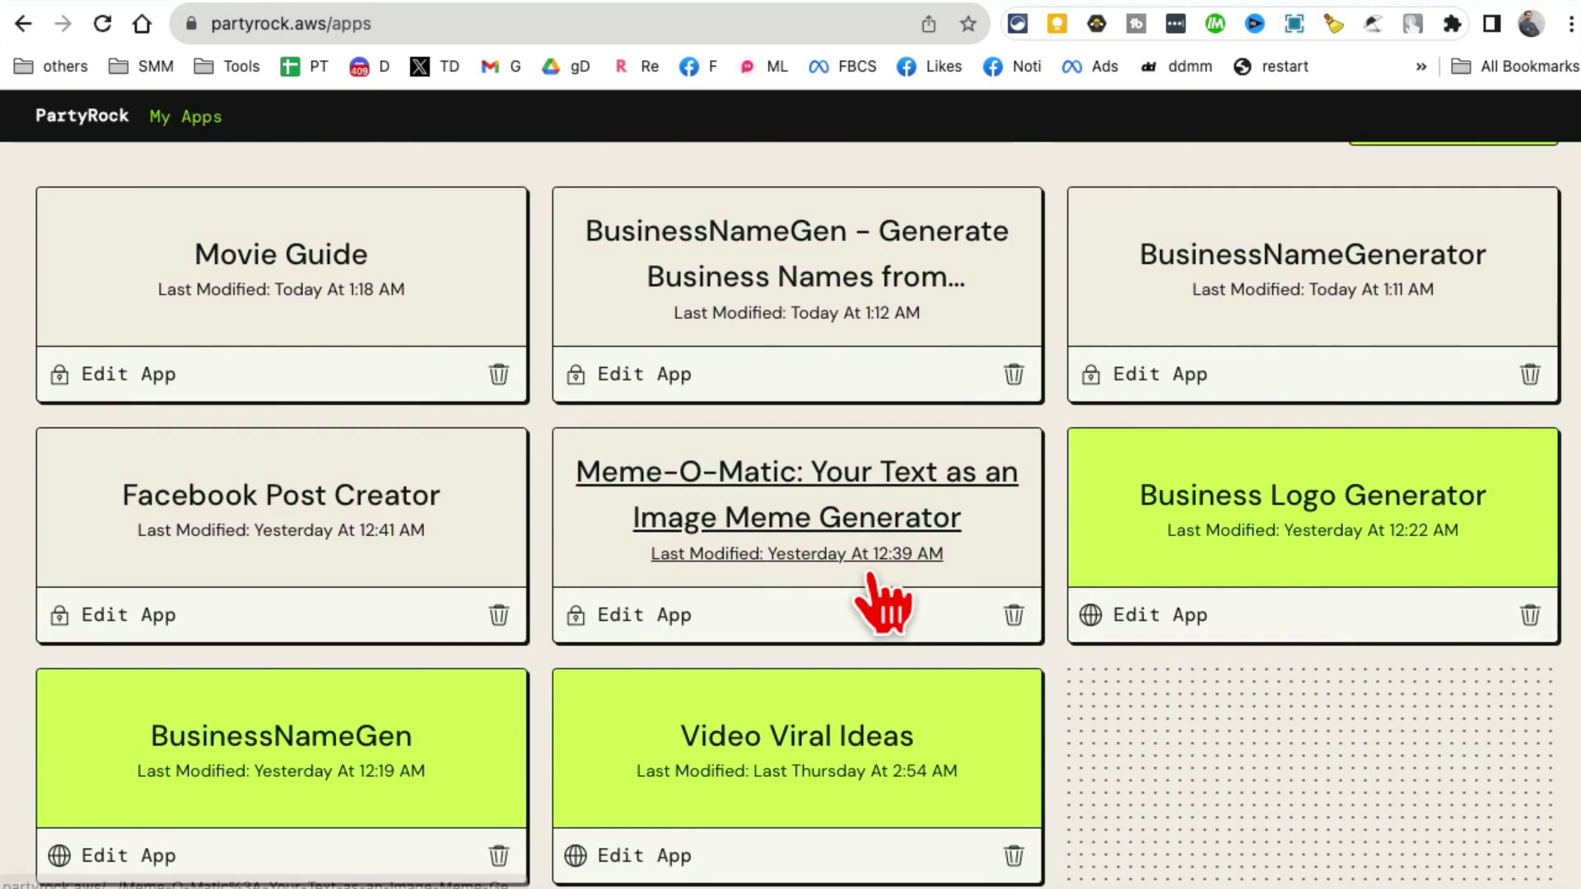
{"action": "scroll", "coordinate": [879, 601], "scroll_direction": "up", "scroll_amount": 3}
{"action": "scroll", "coordinate": [881, 600], "scroll_direction": "down", "scroll_amount": 9}
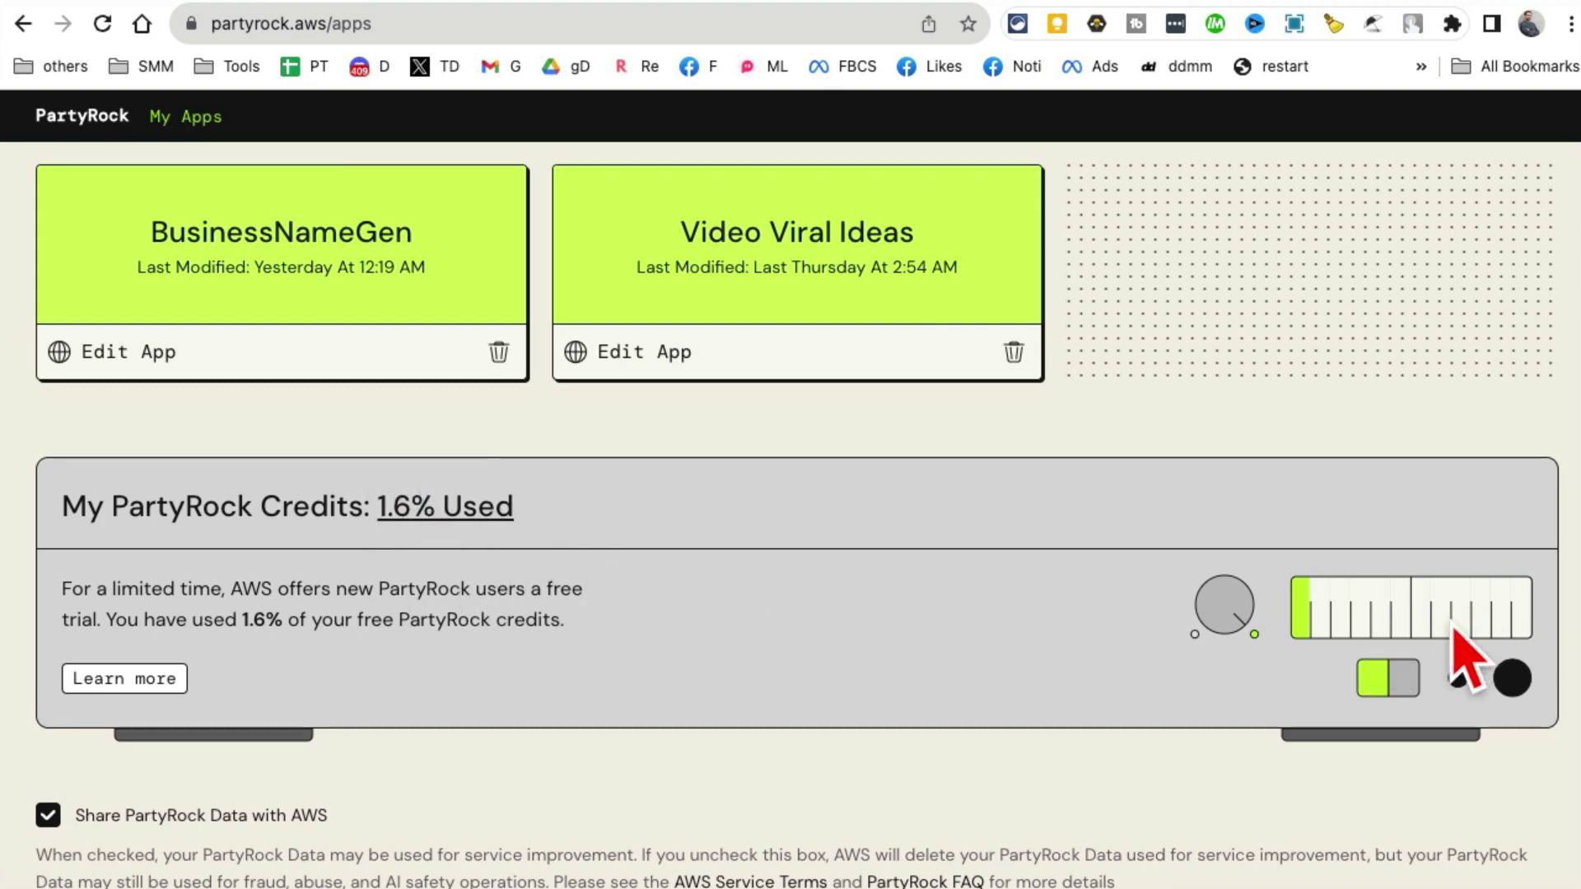
{"action": "scroll", "coordinate": [1000, 646], "scroll_direction": "down", "scroll_amount": 8}
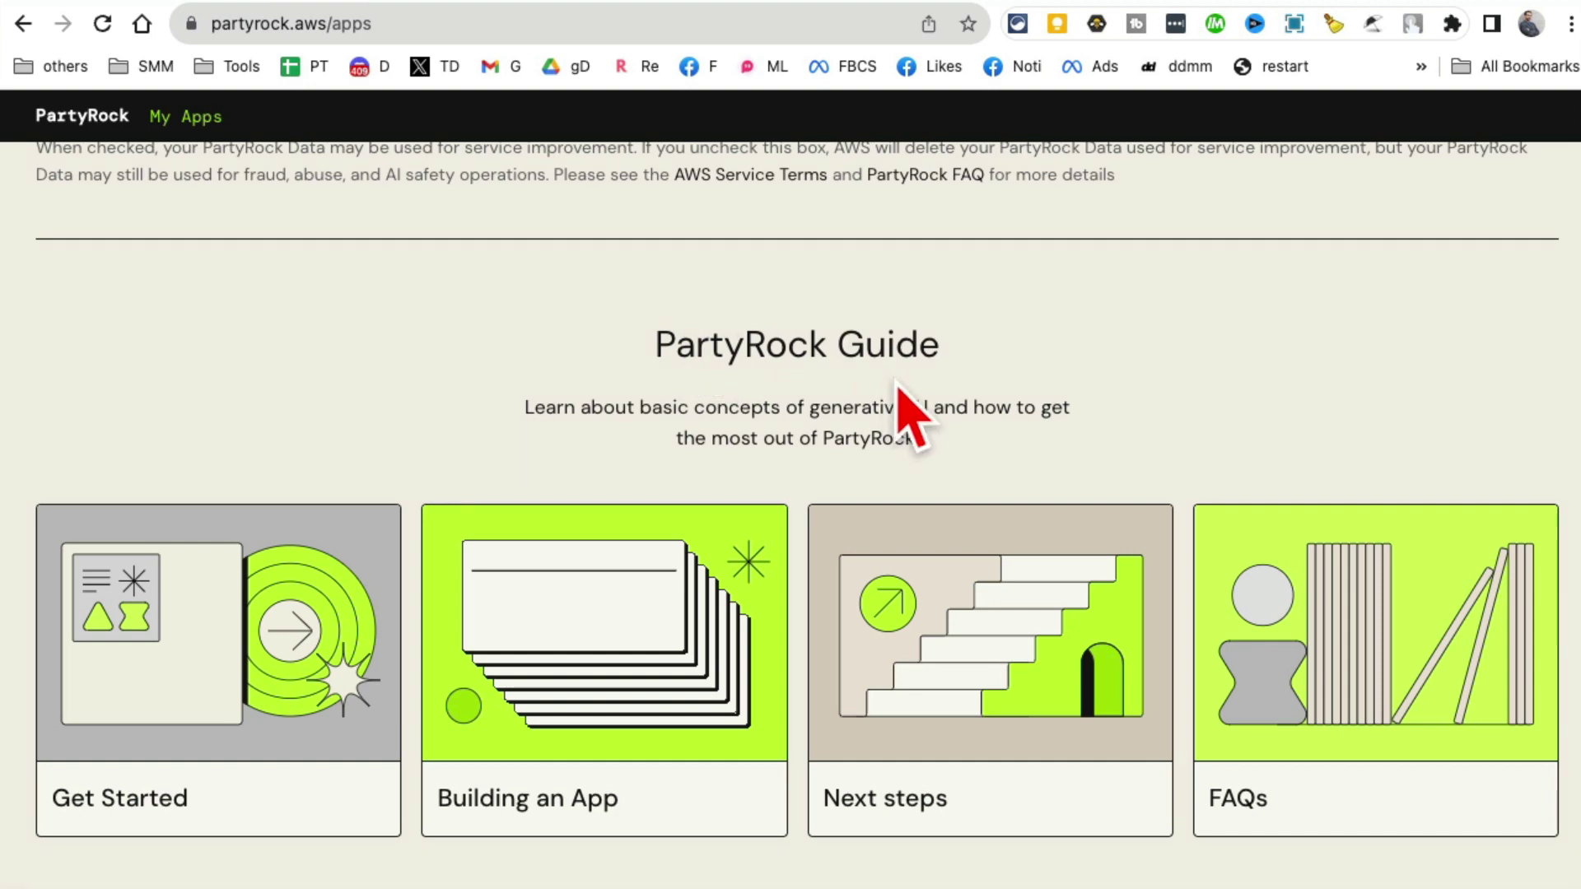
{"action": "scroll", "coordinate": [942, 416], "scroll_direction": "up", "scroll_amount": 10}
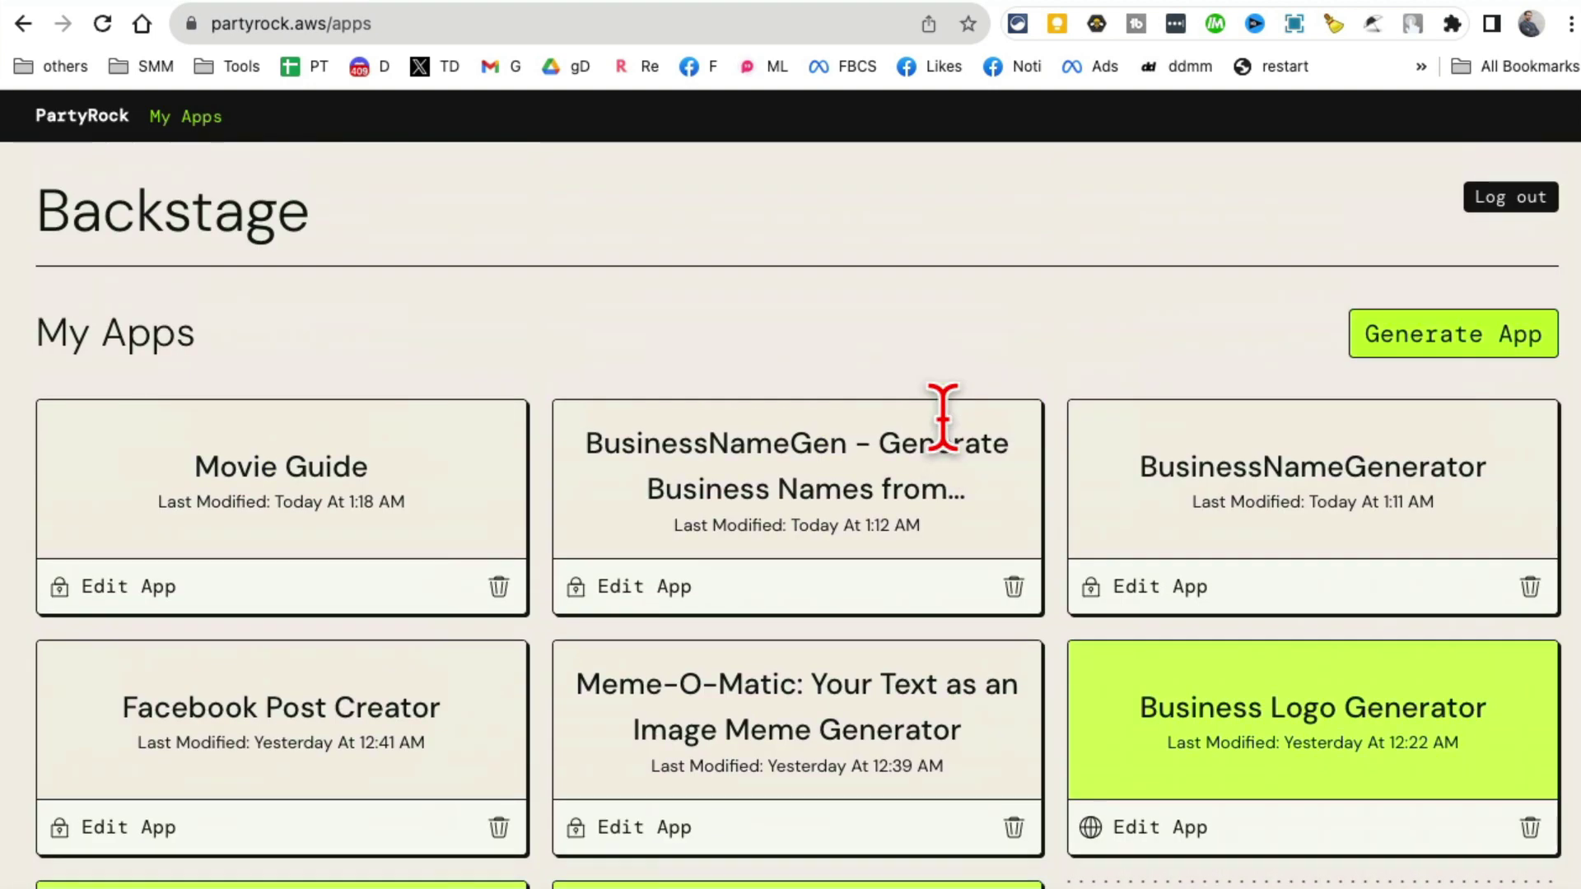
Step: Return to the PartyRock home page and select the 'Everyone can build AI apps' heading
{"action": "left_click", "coordinate": [82, 116]}
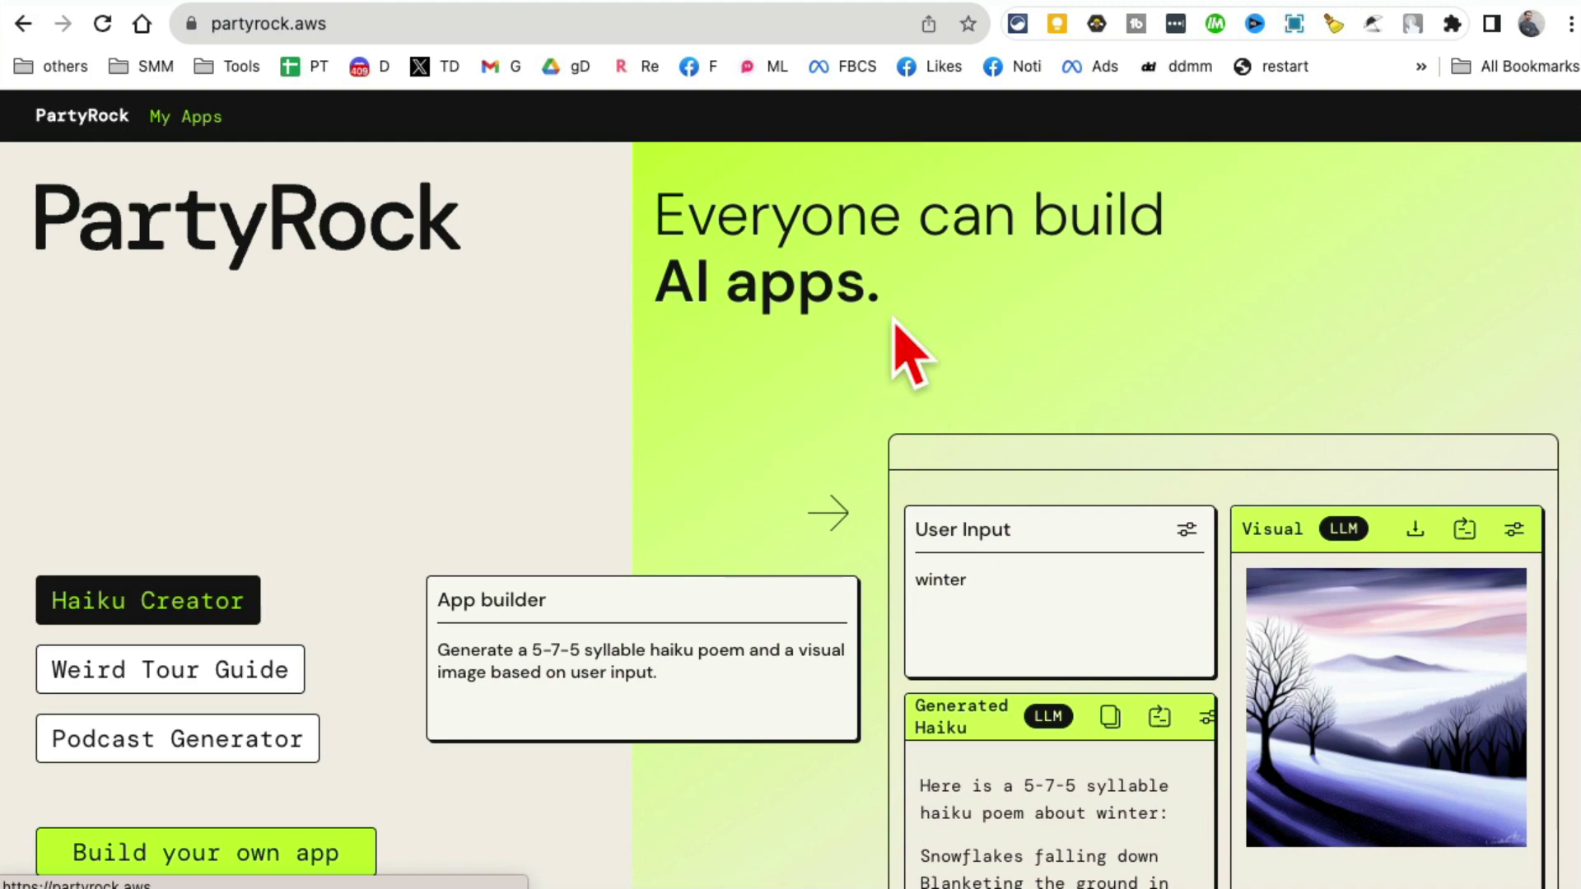
{"action": "left_click_drag", "start_coordinate": [893, 321], "coordinate": [576, 247]}
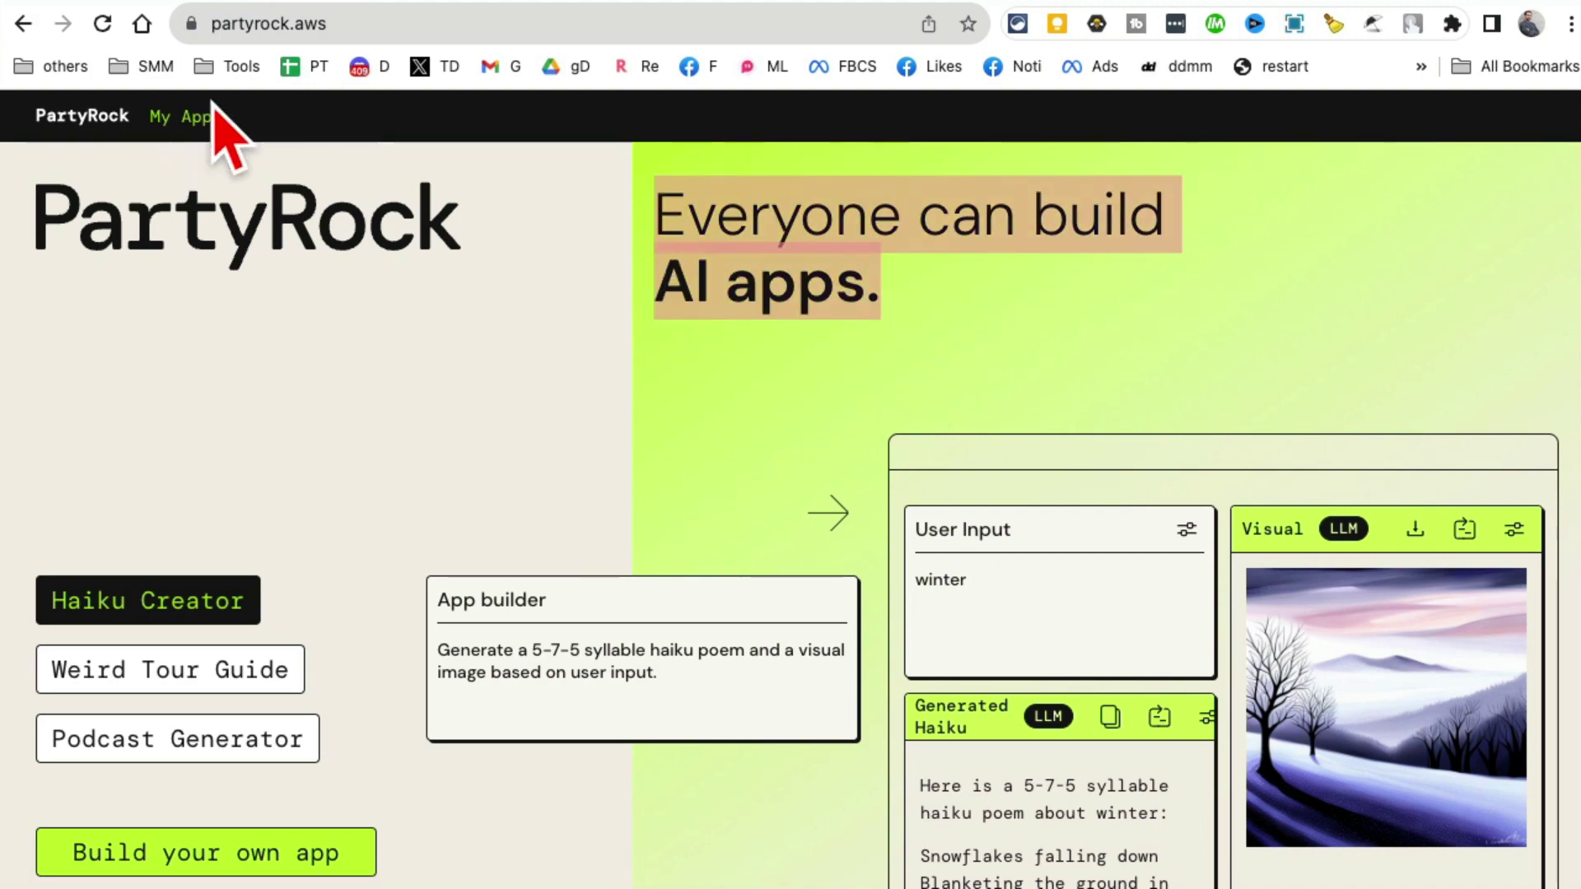
{"action": "scroll", "coordinate": [1534, 387], "scroll_direction": "down", "scroll_amount": 15}
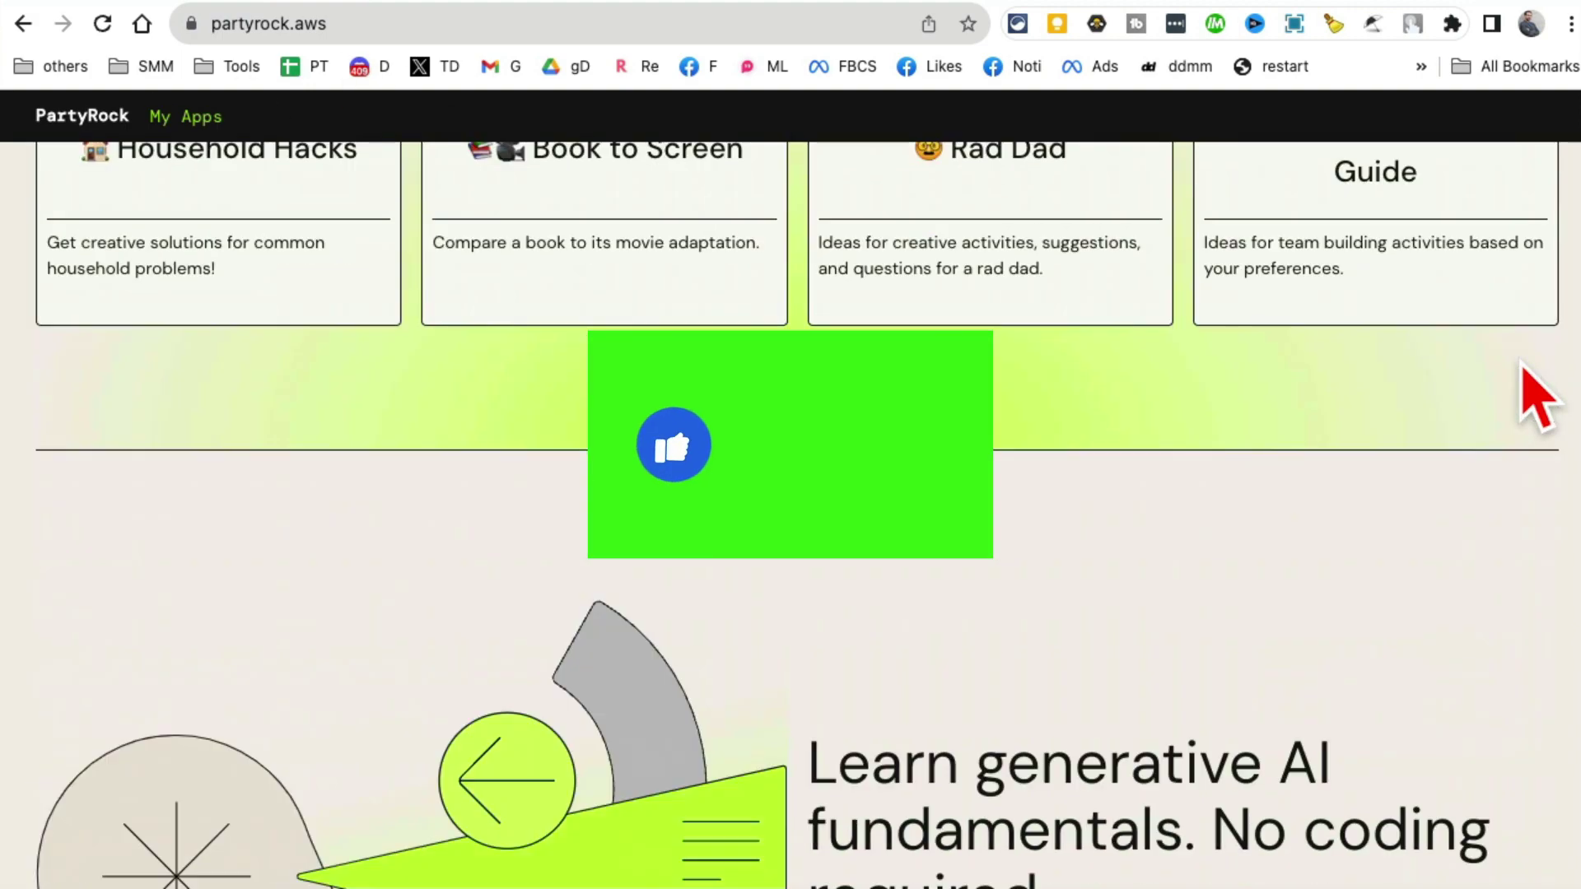
{"action": "scroll", "coordinate": [1535, 386], "scroll_direction": "up", "scroll_amount": 15}
{"action": "scroll", "coordinate": [1555, 298], "scroll_direction": "down", "scroll_amount": 10}
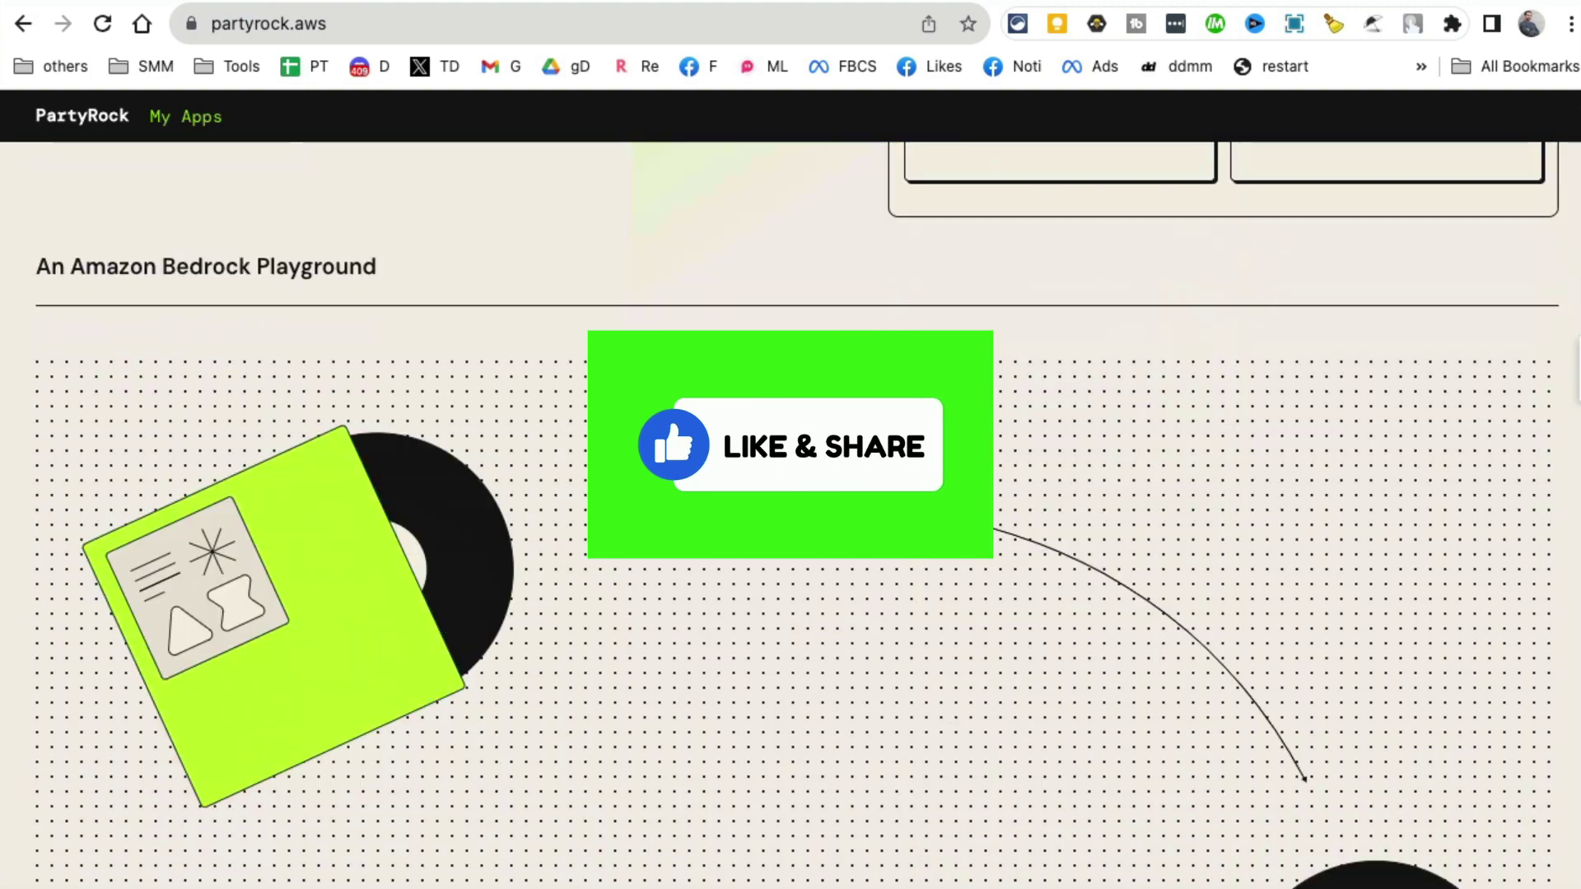
{"action": "scroll", "coordinate": [1554, 298], "scroll_direction": "up", "scroll_amount": 10}
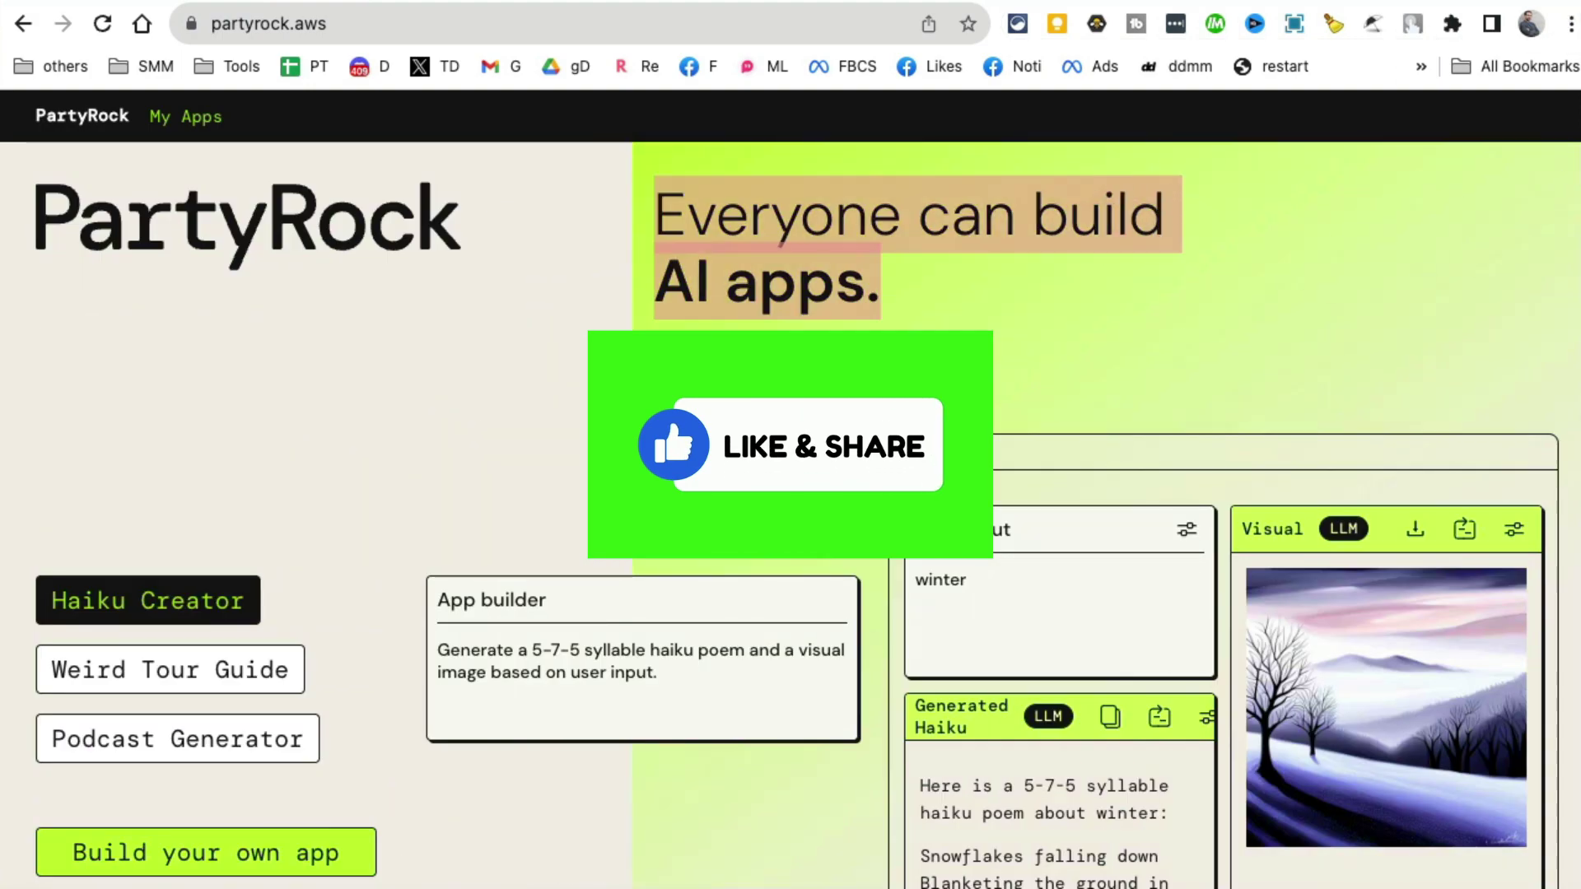